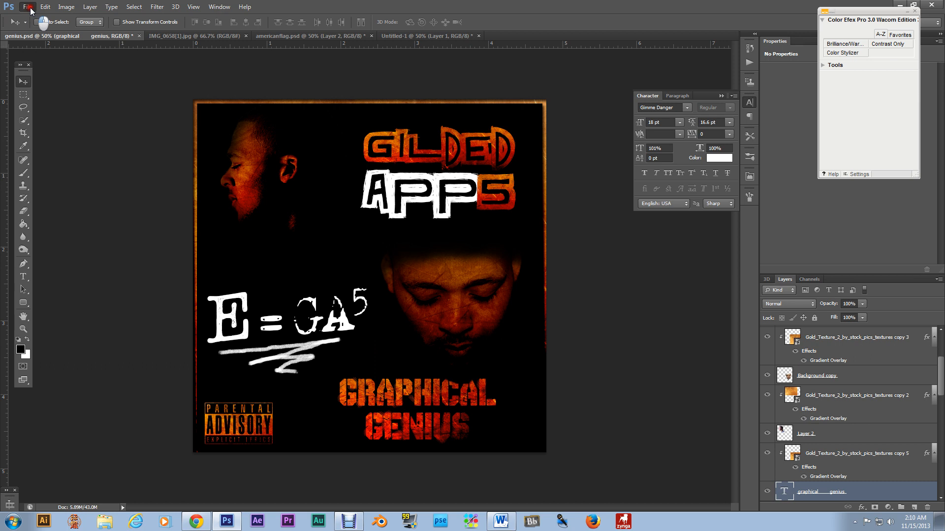
Start a new document from the 1435 px X 1435 px preset.
click(29, 8)
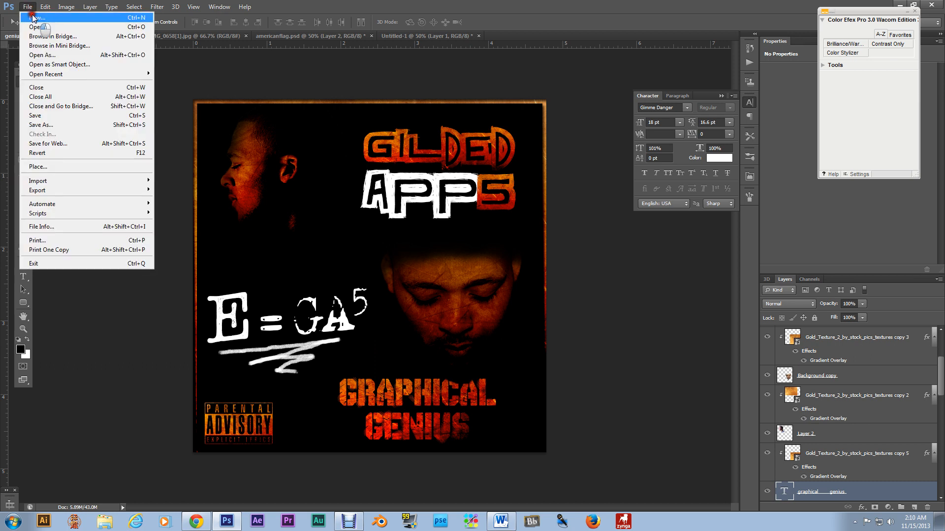
click(32, 18)
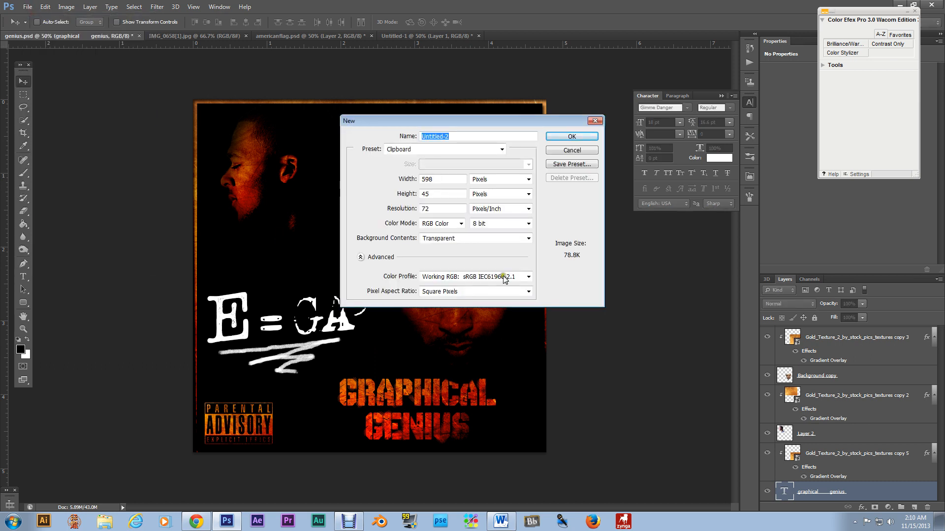
click(502, 149)
click(483, 191)
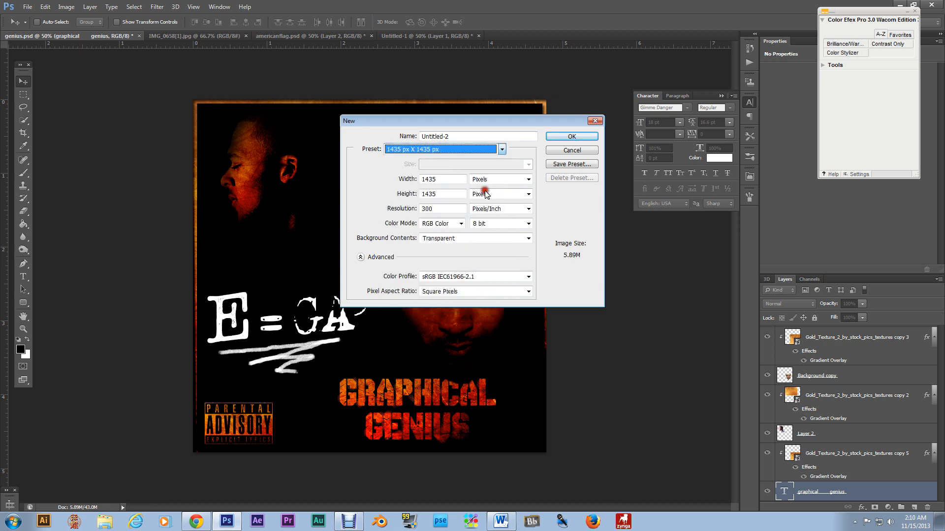
Review the color mode and bit depth choices, keep RGB Color at 8 bit, and create the document.
click(461, 224)
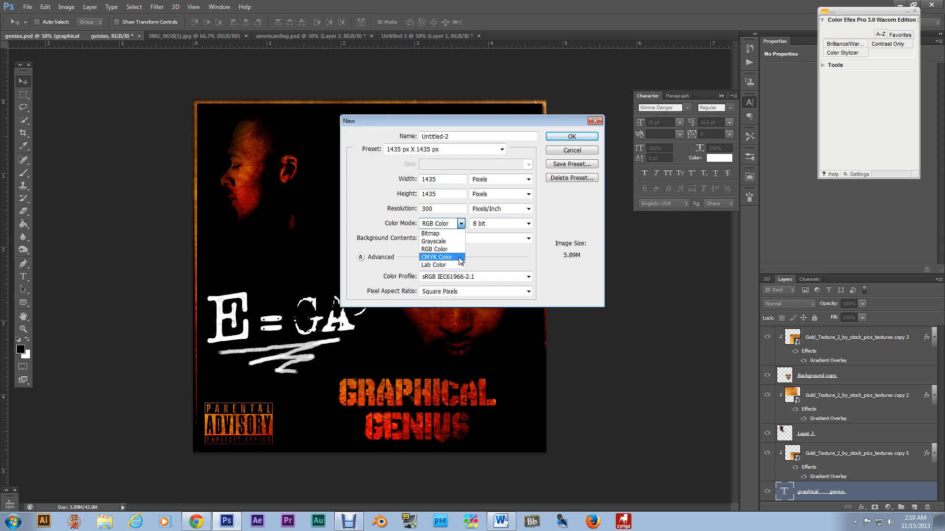
click(488, 259)
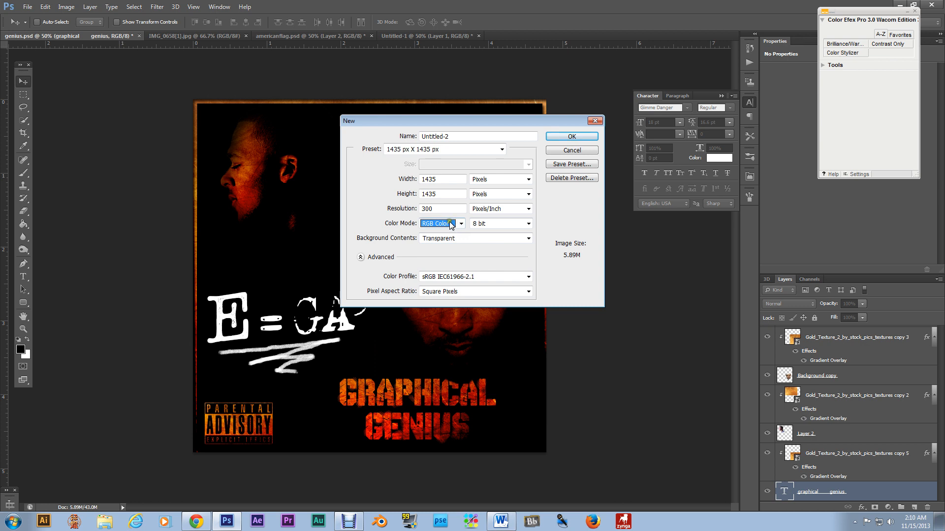
click(429, 235)
click(364, 250)
click(461, 224)
click(527, 224)
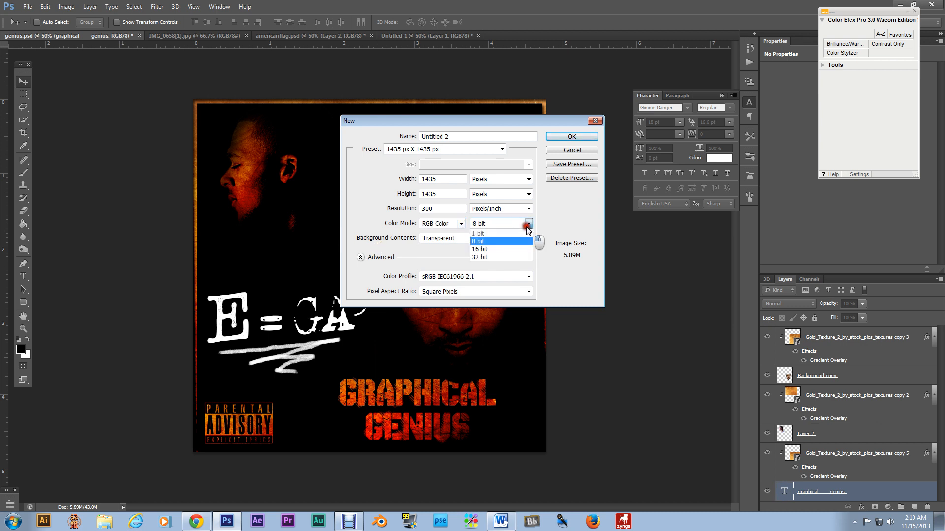
click(528, 226)
click(434, 208)
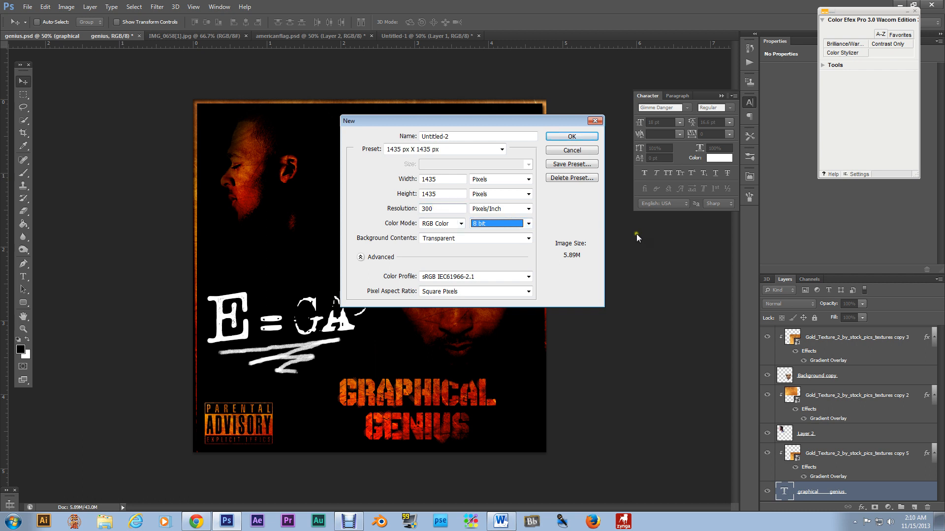
click(397, 148)
click(569, 137)
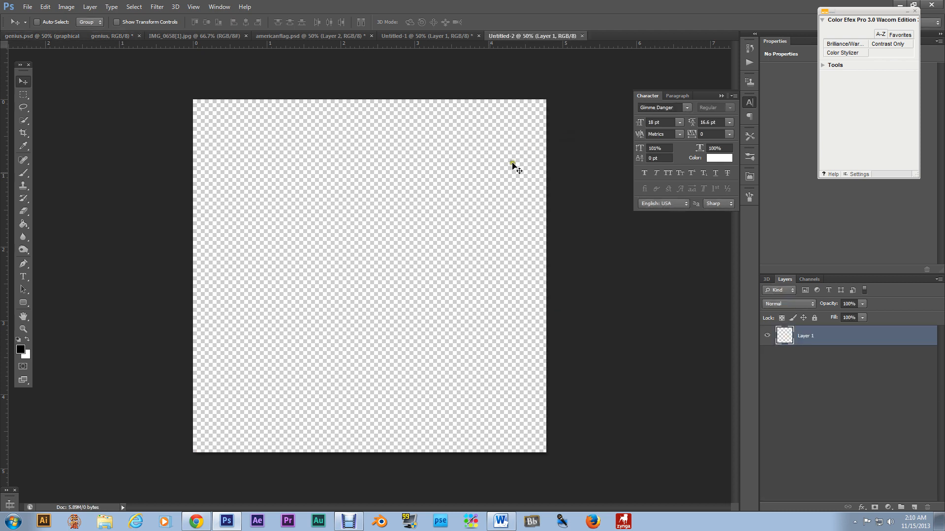
Fill the blank layer with black using the Paint Bucket and compare it with the finished genius.psd cover.
click(23, 224)
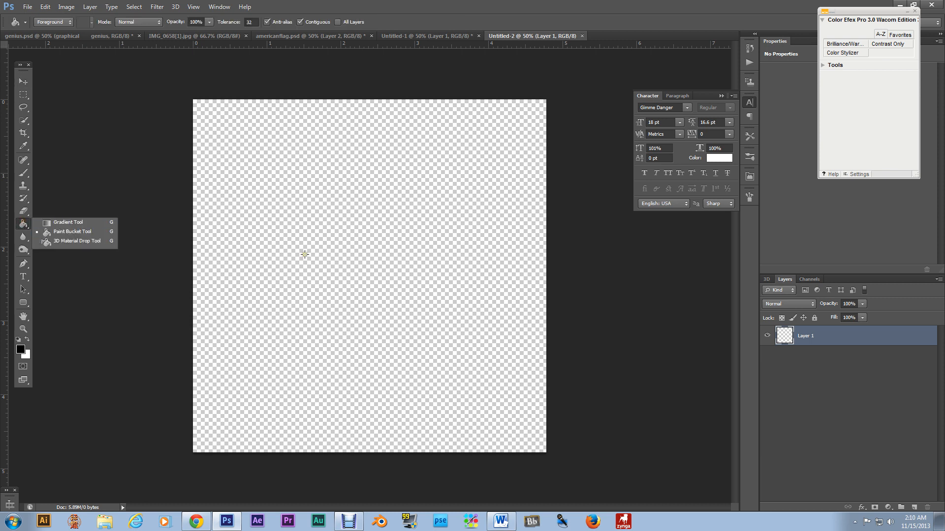
click(305, 253)
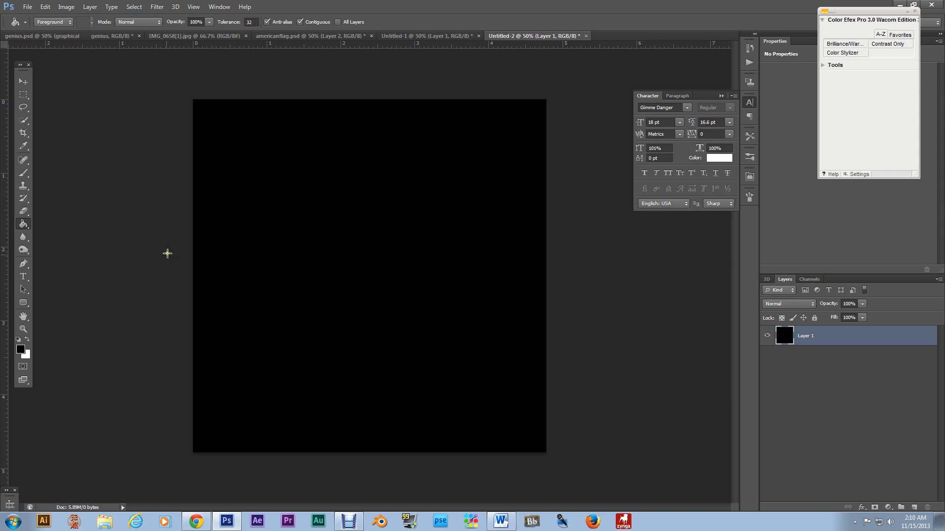
click(62, 36)
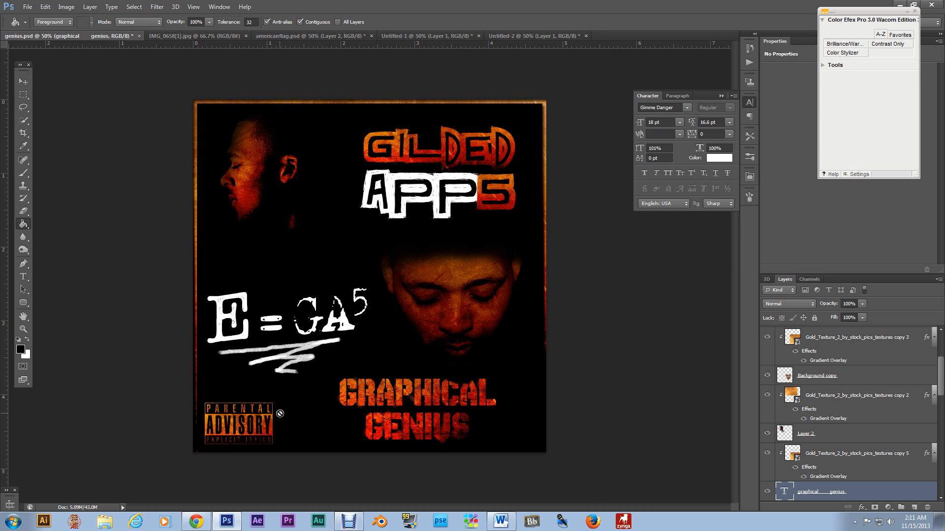
click(528, 37)
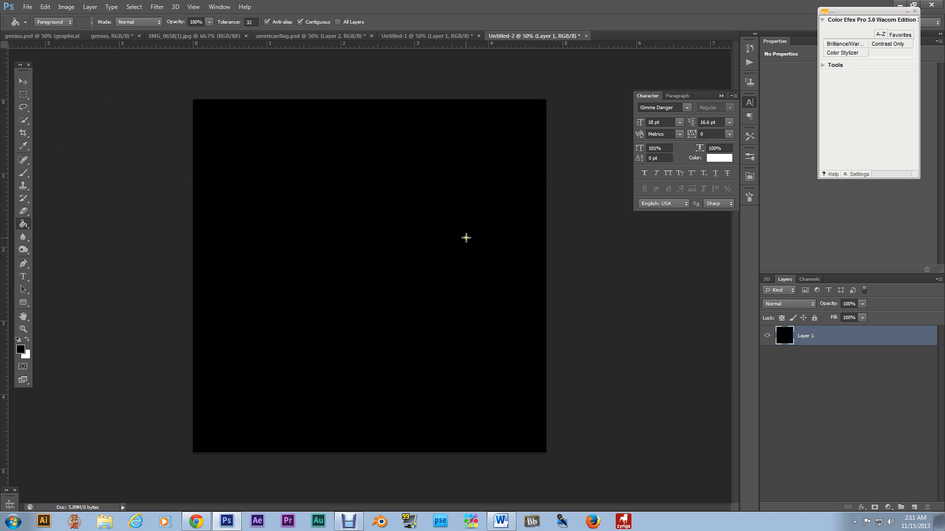
Close the spare Untitled-1 document without saving it.
click(456, 37)
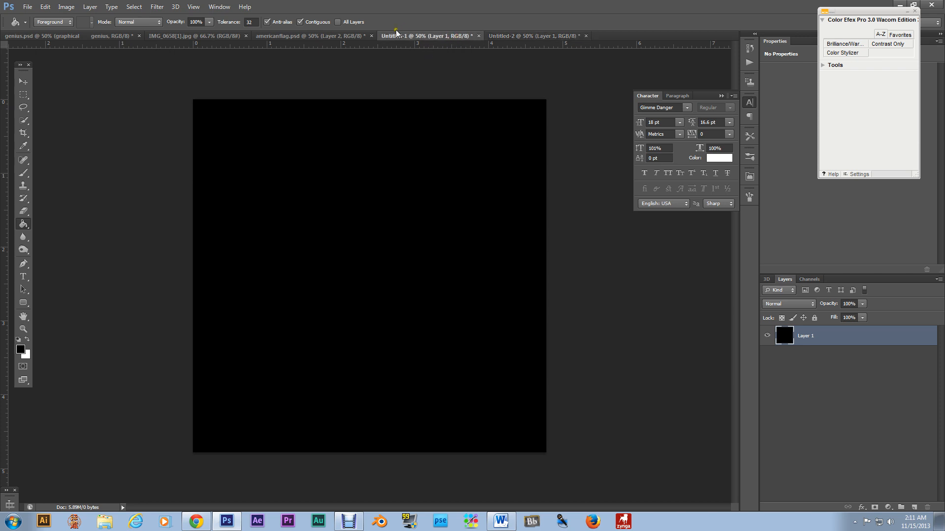
click(478, 35)
click(503, 197)
Copy the cut-out face on Layer 2 of americanflag.psd into Untitled-2 and move it near the canvas center.
click(336, 42)
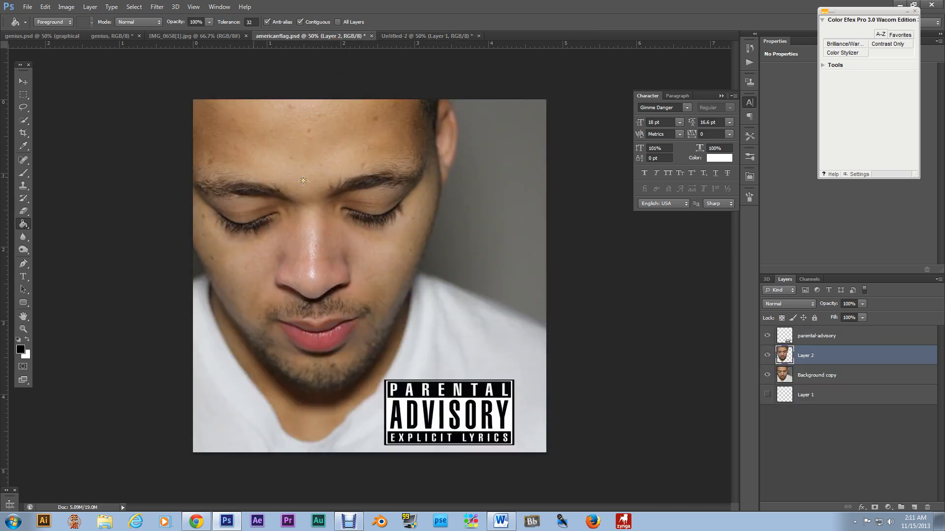
click(23, 81)
mouse_move(265, 178)
mouse_down()
mouse_move(350, 97)
mouse_move(378, 45)
mouse_move(397, 46)
mouse_move(437, 319)
mouse_move(393, 296)
mouse_move(345, 229)
mouse_up()
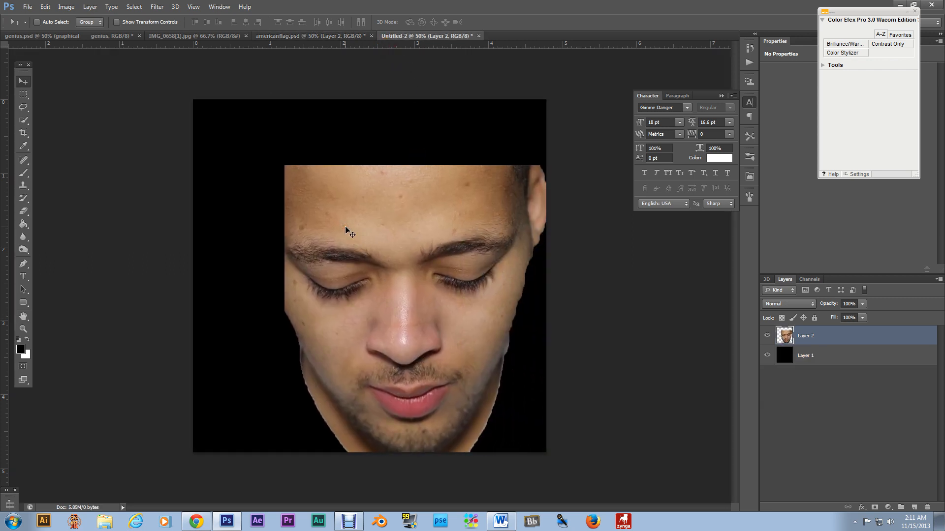
drag(418, 244, 380, 218)
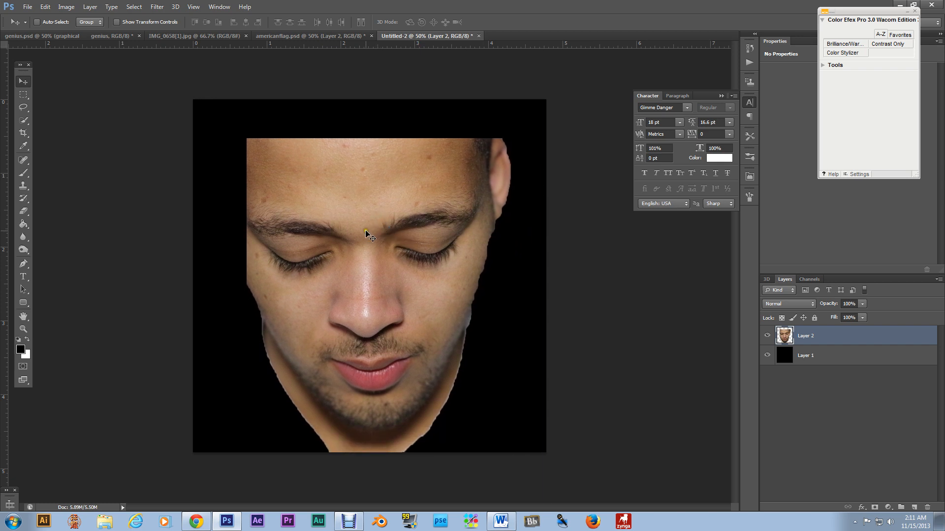
Scale the face down to about half its size and place it in the right half of the canvas.
key(ctrl+t)
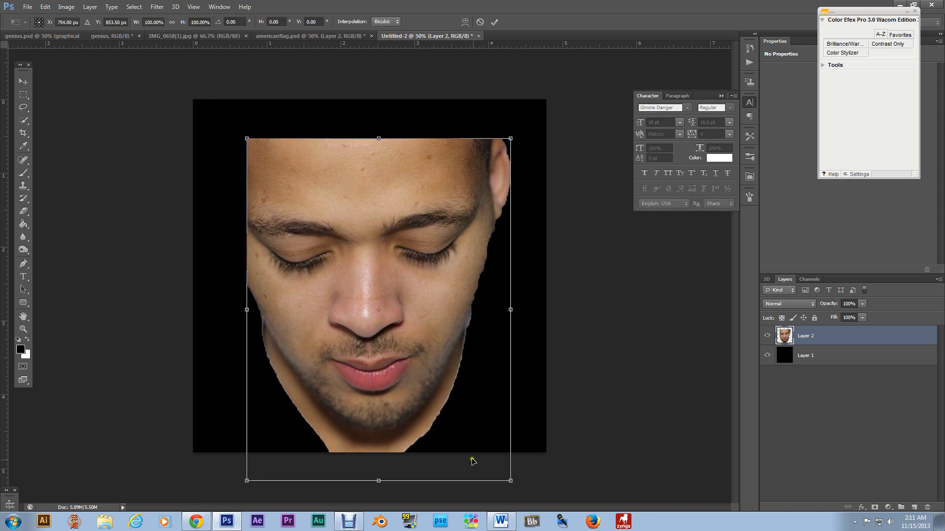
drag(511, 481, 376, 305)
drag(337, 230, 485, 290)
key(Return)
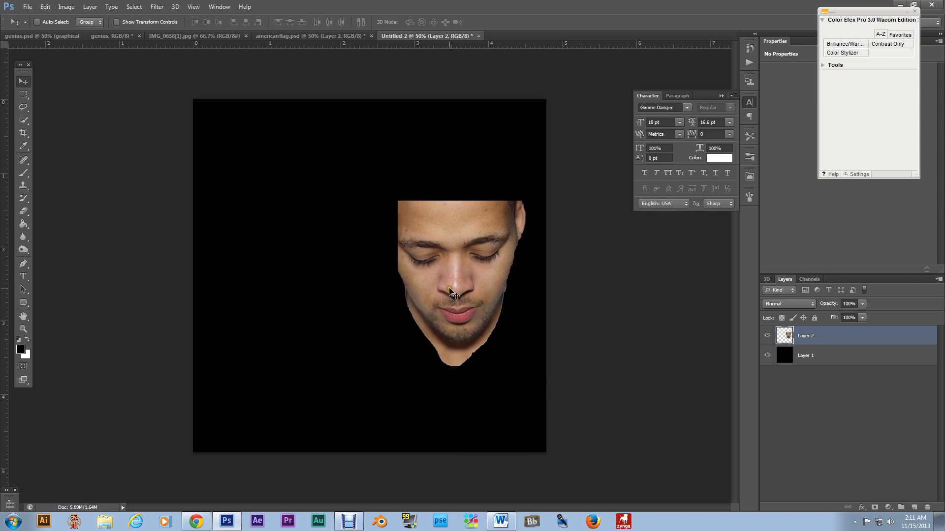
click(339, 35)
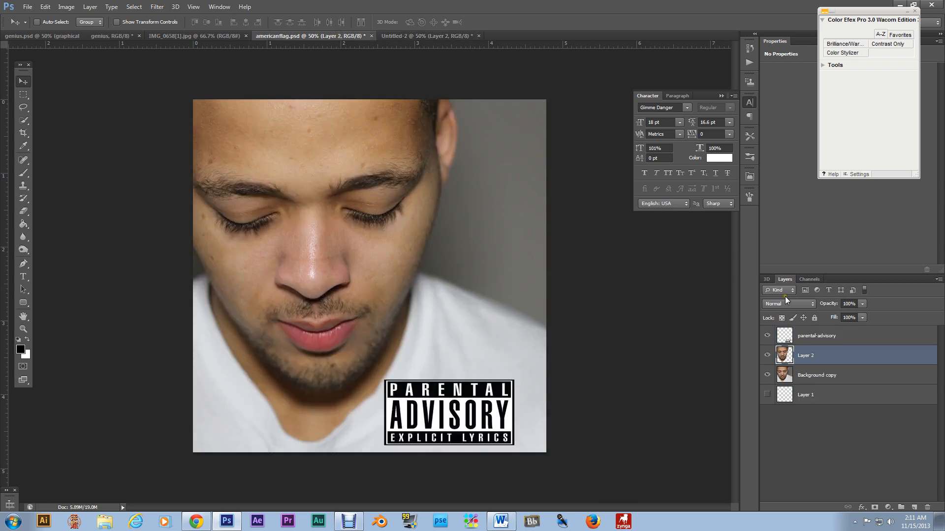
click(400, 34)
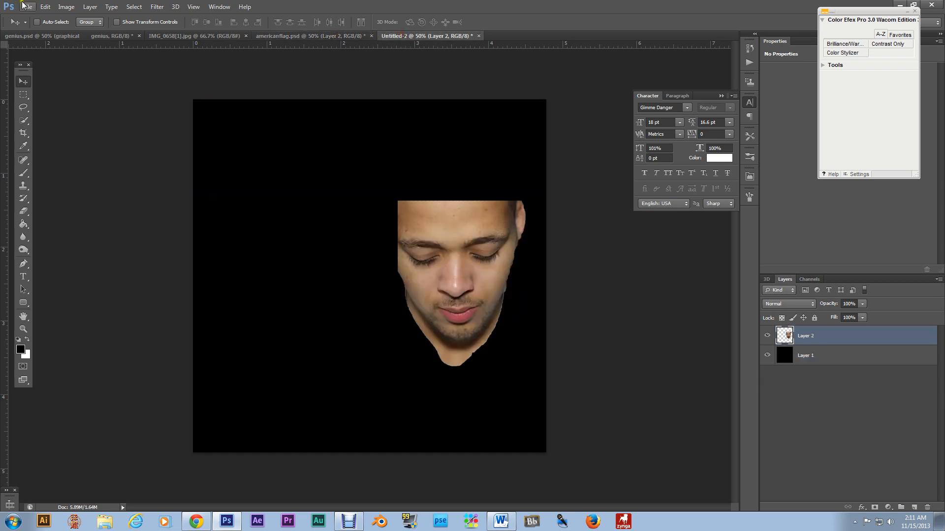
Place the Gold_Texture_2_by_stock_pics_textures image above the face layer and move it over the canvas.
click(27, 7)
click(49, 167)
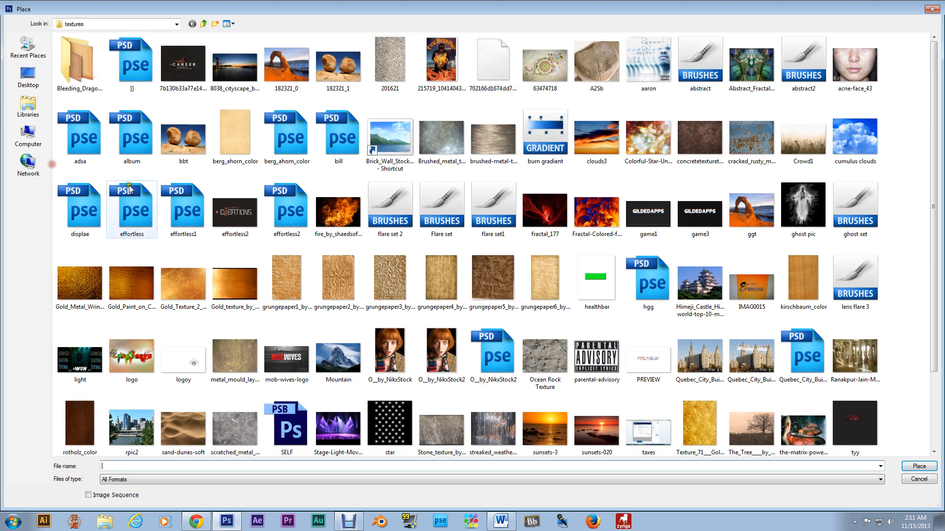
double_click(183, 283)
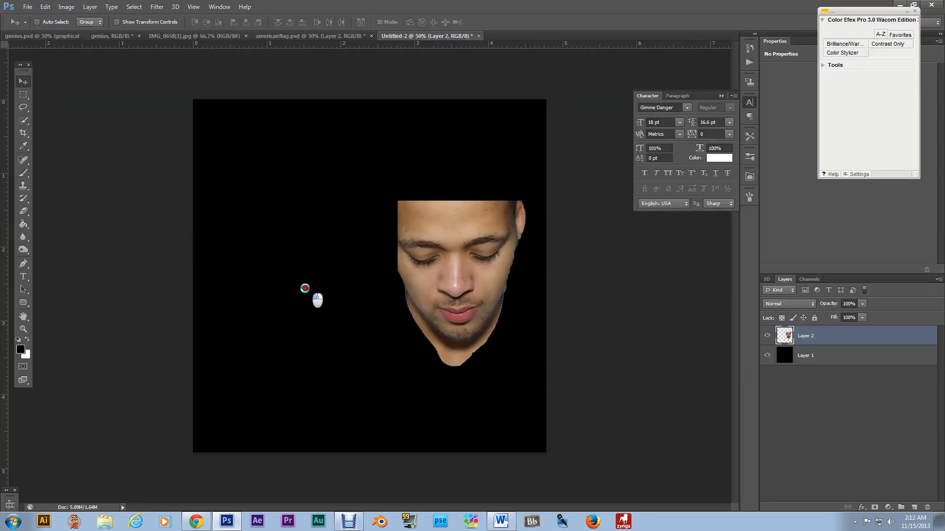
drag(341, 271, 419, 290)
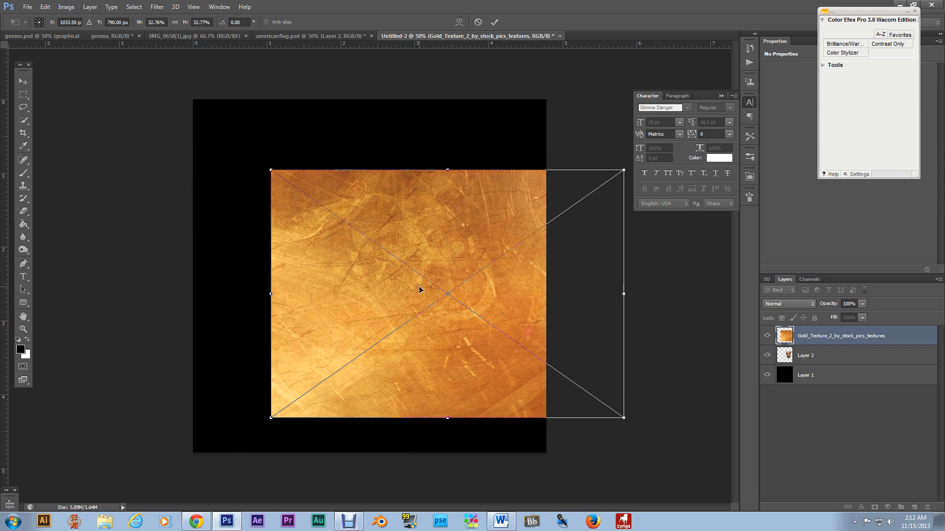
key(Return)
drag(445, 292, 386, 265)
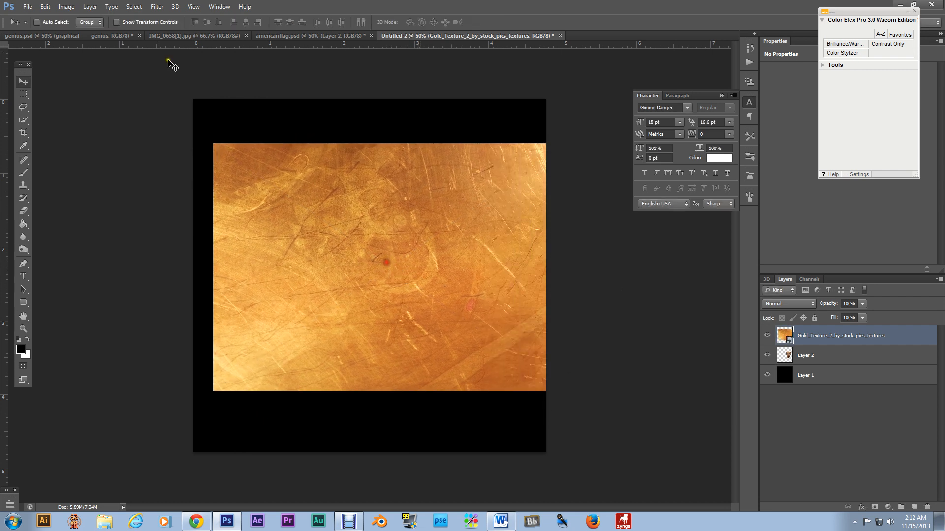
click(33, 7)
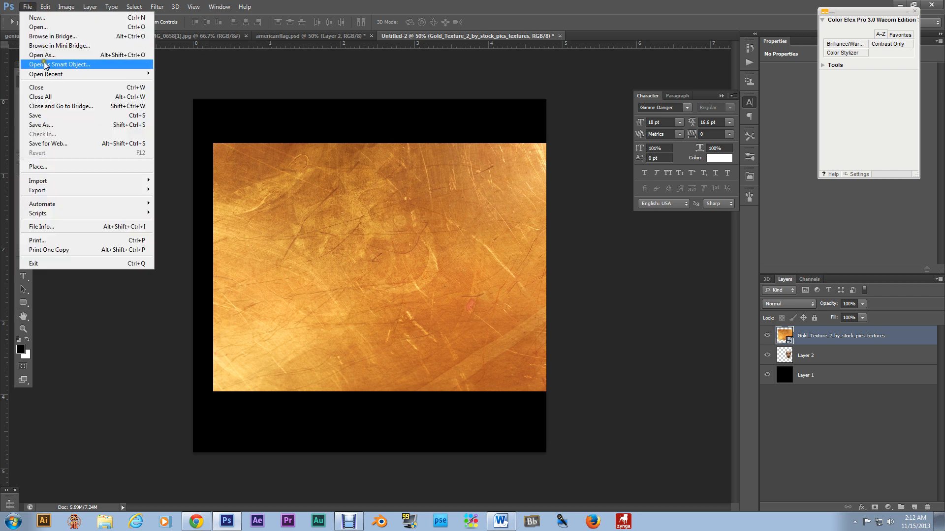
click(59, 169)
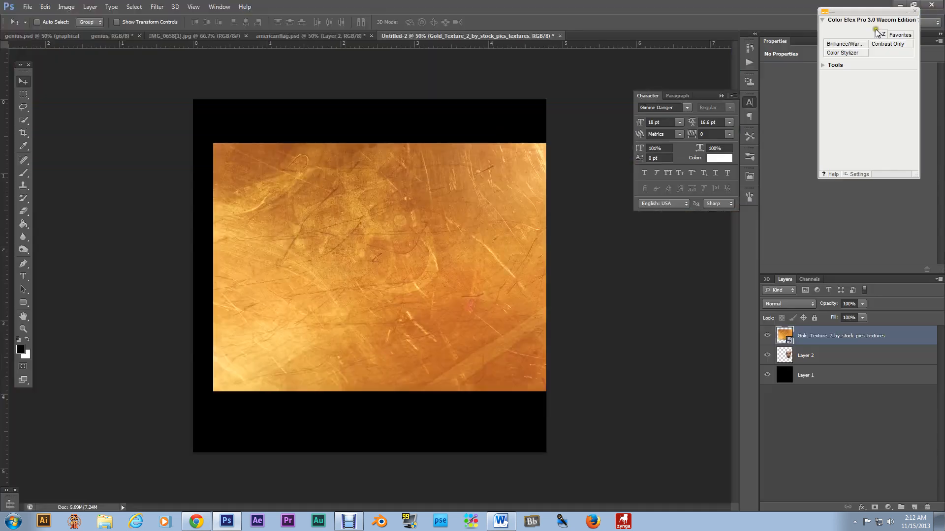
Position the gold texture so it fully covers the face and clip it to Layer 2.
drag(489, 305, 475, 281)
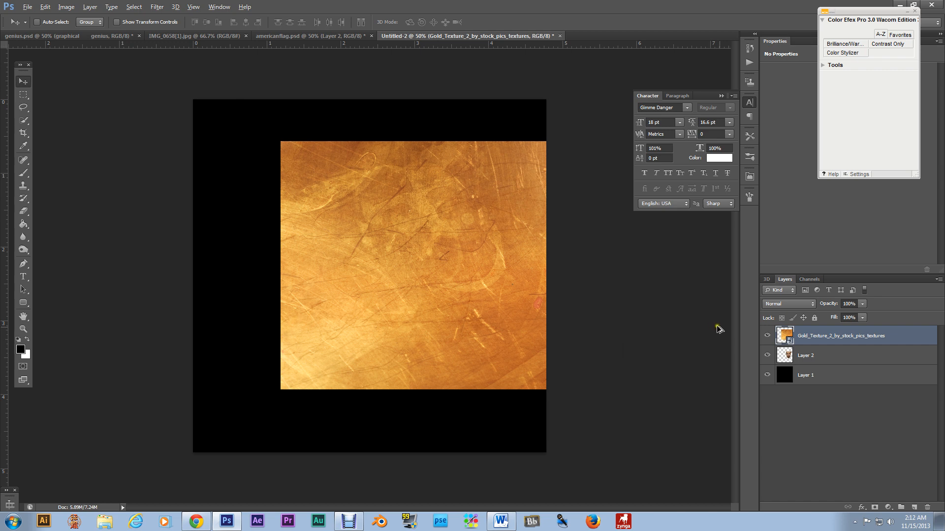
alt+click(843, 345)
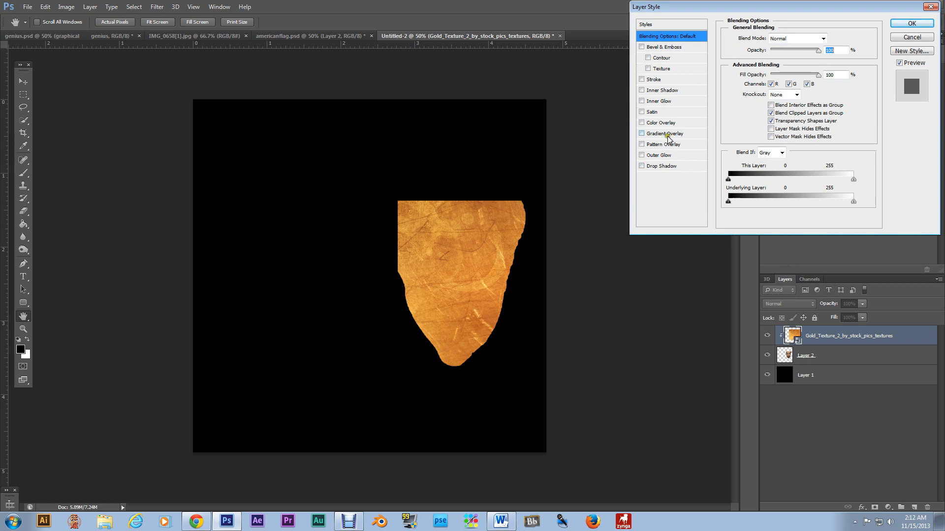
Apply a linear black-to-white Gradient Overlay to the gold texture layer with the blend mode set to Color Burn.
click(642, 134)
click(658, 134)
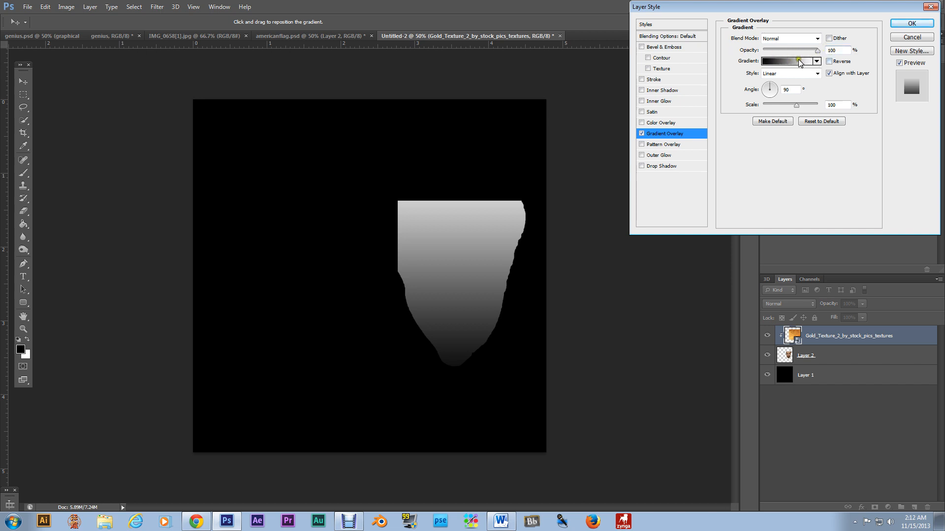
click(817, 61)
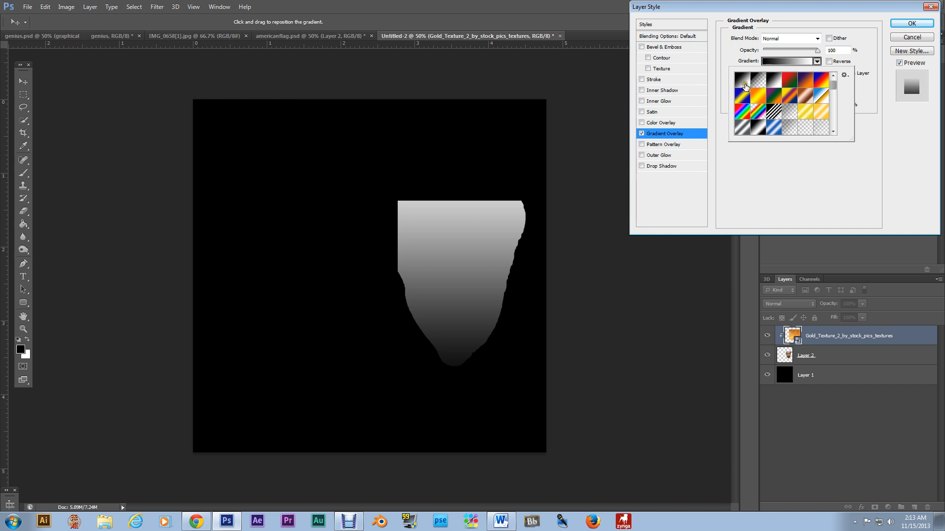
click(793, 170)
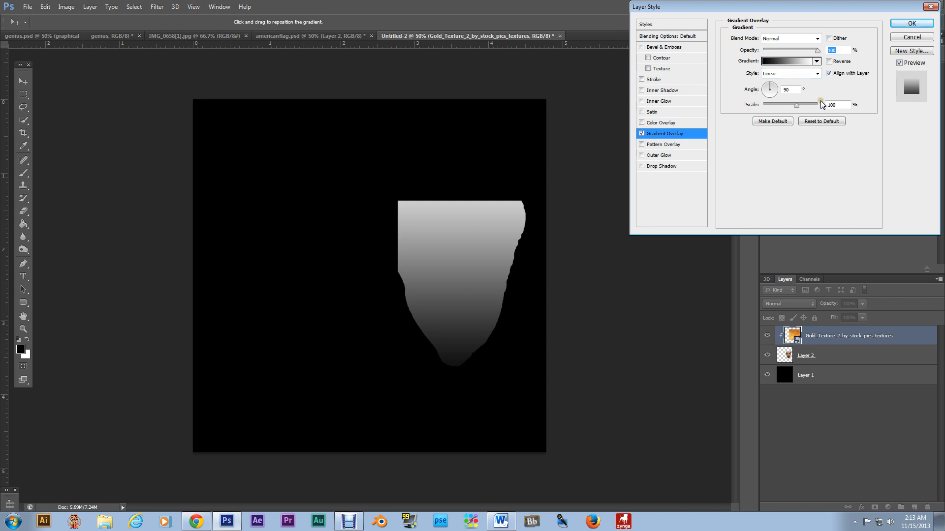
click(816, 39)
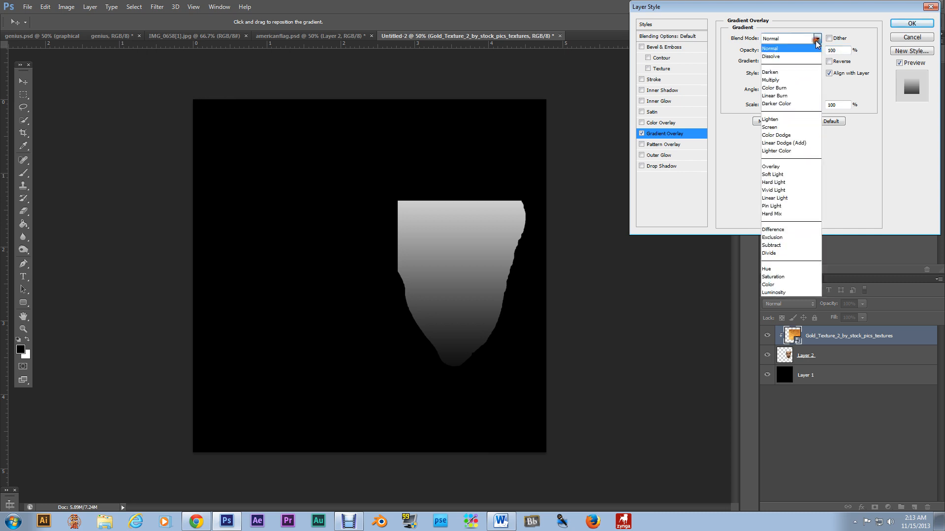
click(792, 87)
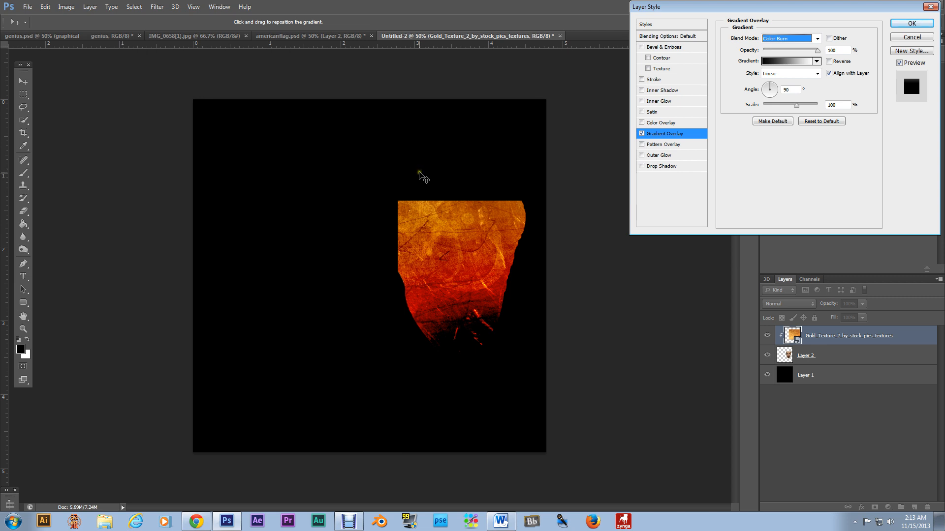
click(641, 134)
click(642, 134)
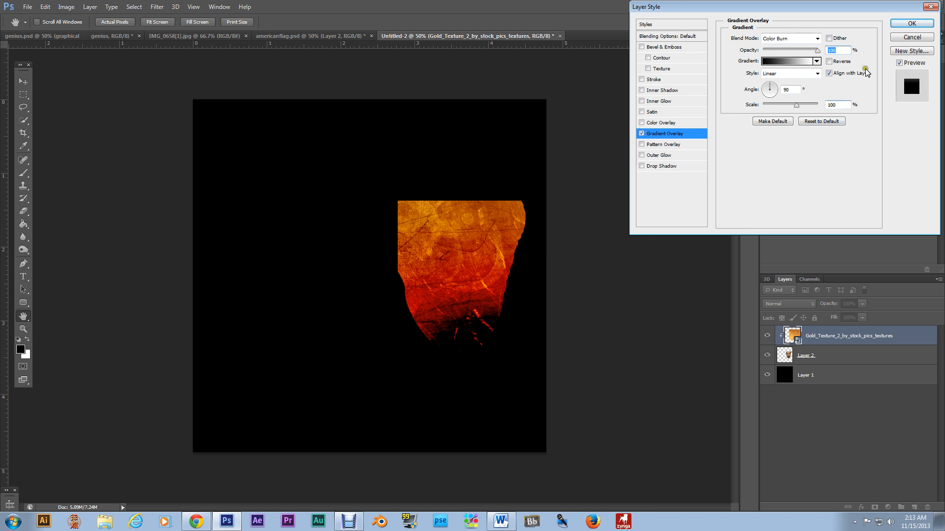
click(910, 23)
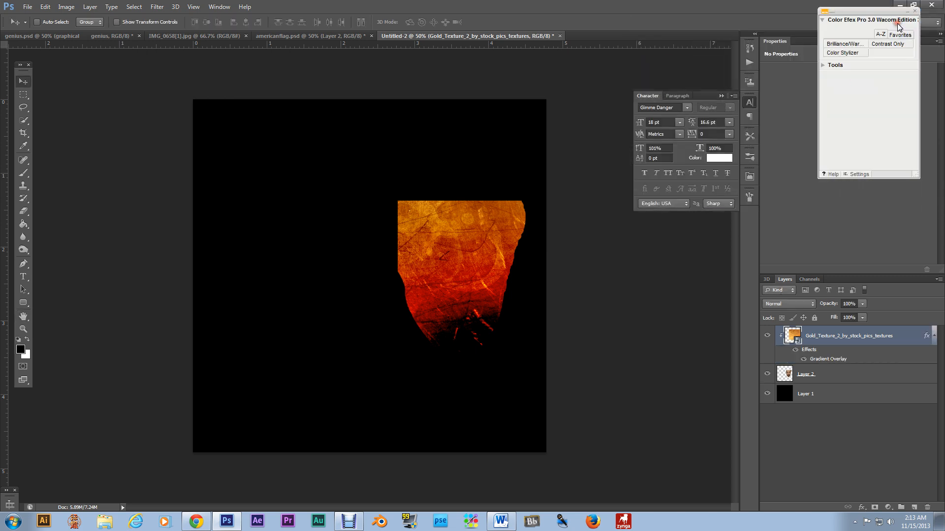
Set the gold texture layer's blend mode to Multiply.
click(782, 304)
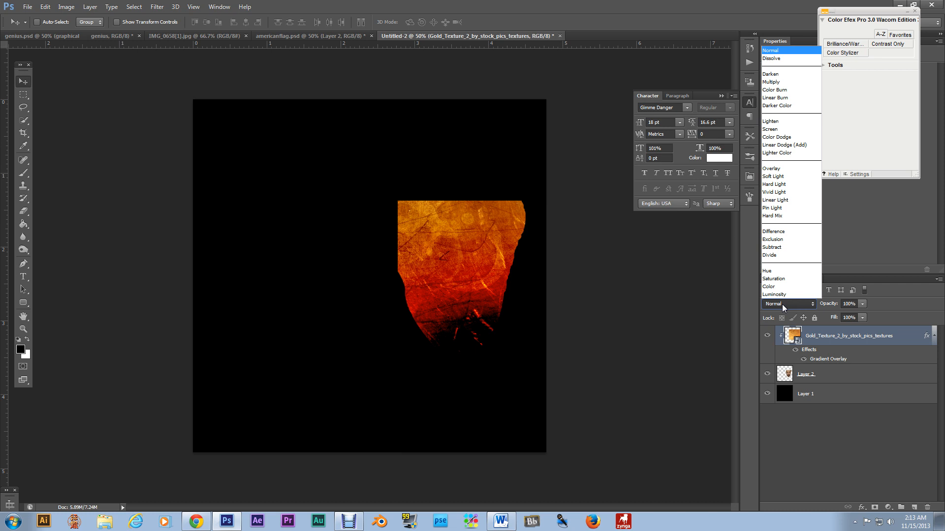
click(781, 304)
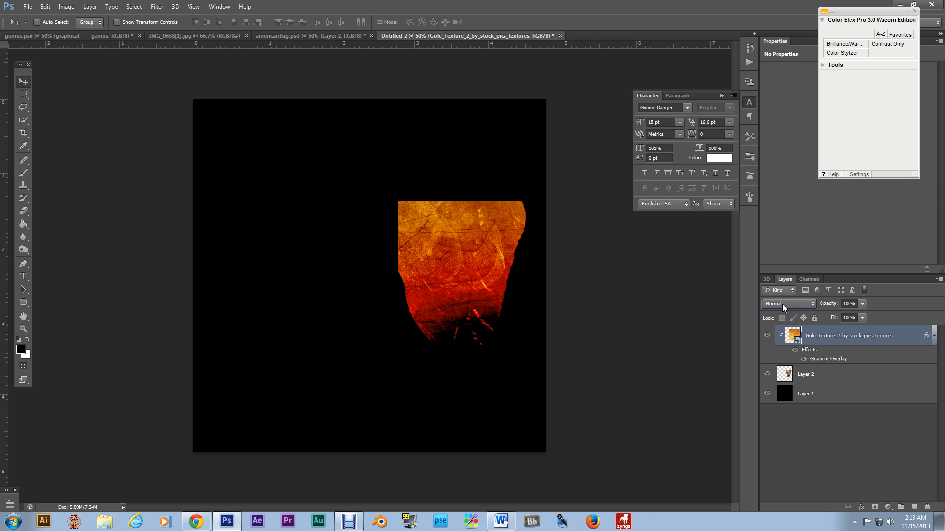
click(782, 304)
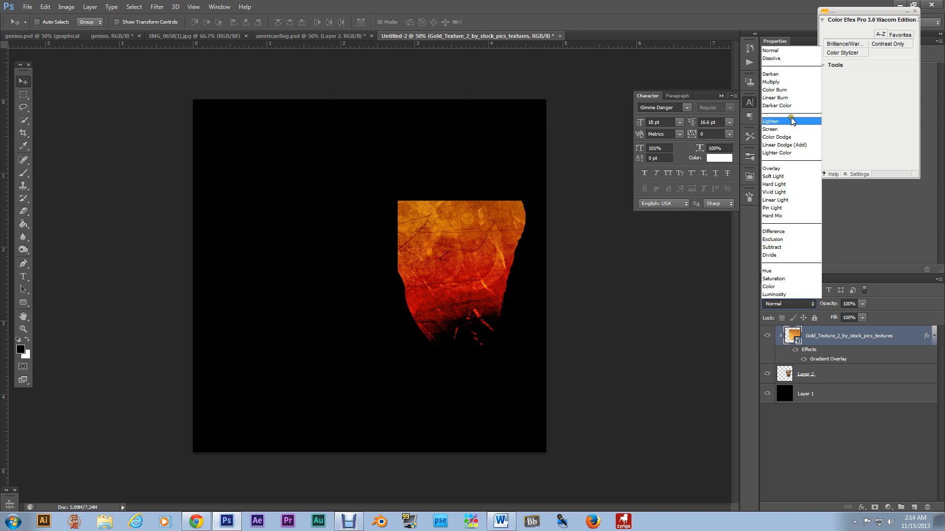
click(786, 82)
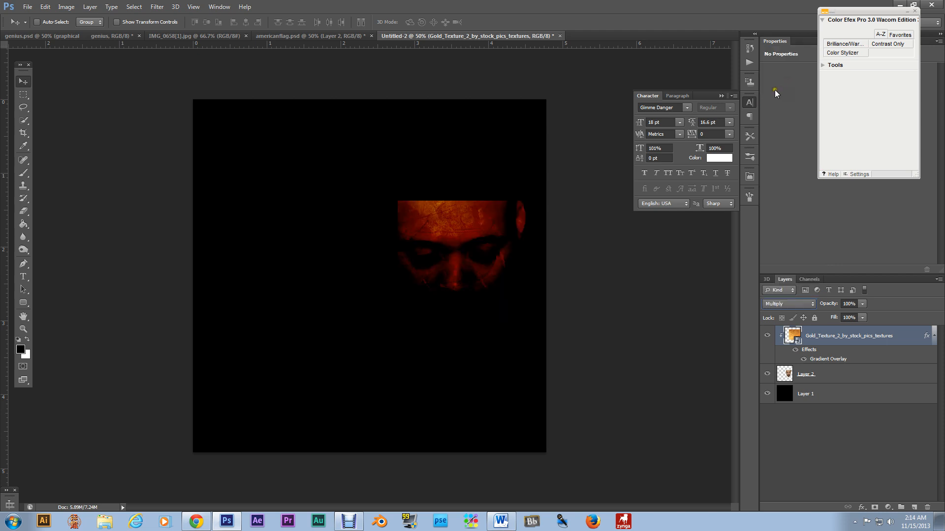
Move the gold texture down over the face, enlarge it to about 40.7%, and adjust its position.
drag(464, 238, 464, 293)
drag(460, 245, 458, 238)
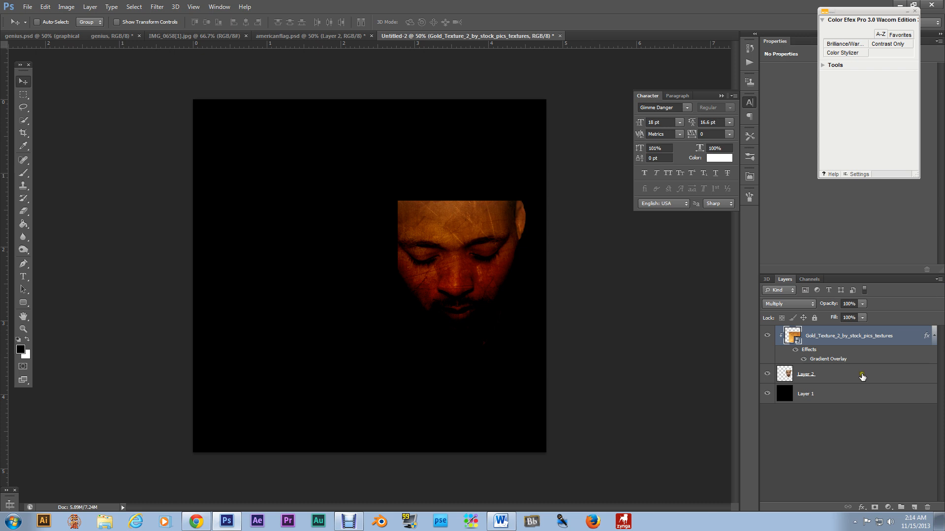
key(ctrl+t)
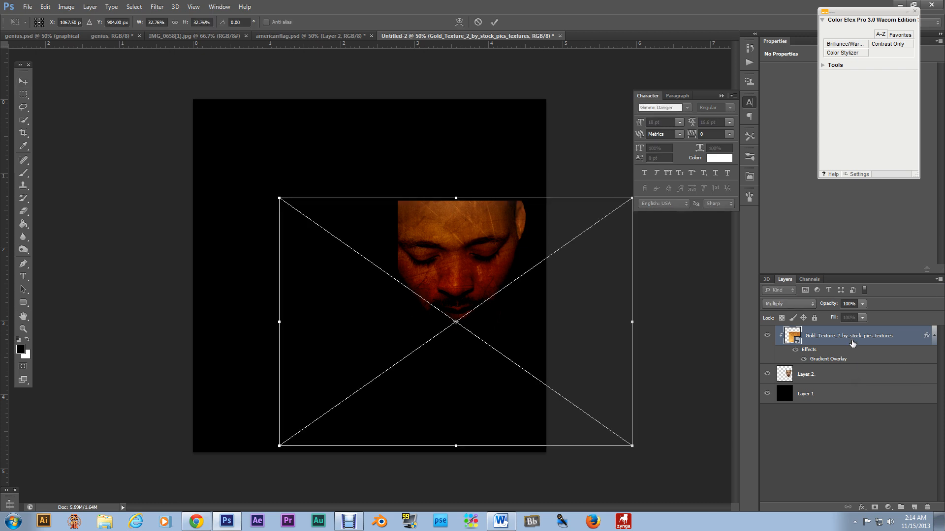
drag(632, 448, 645, 427)
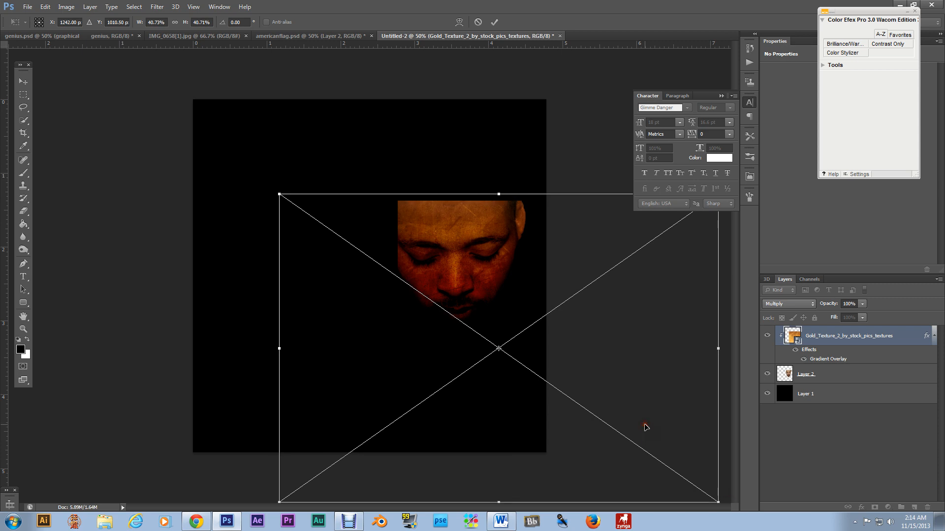
key(Return)
mouse_move(506, 333)
mouse_down()
mouse_move(508, 308)
mouse_move(511, 334)
mouse_up()
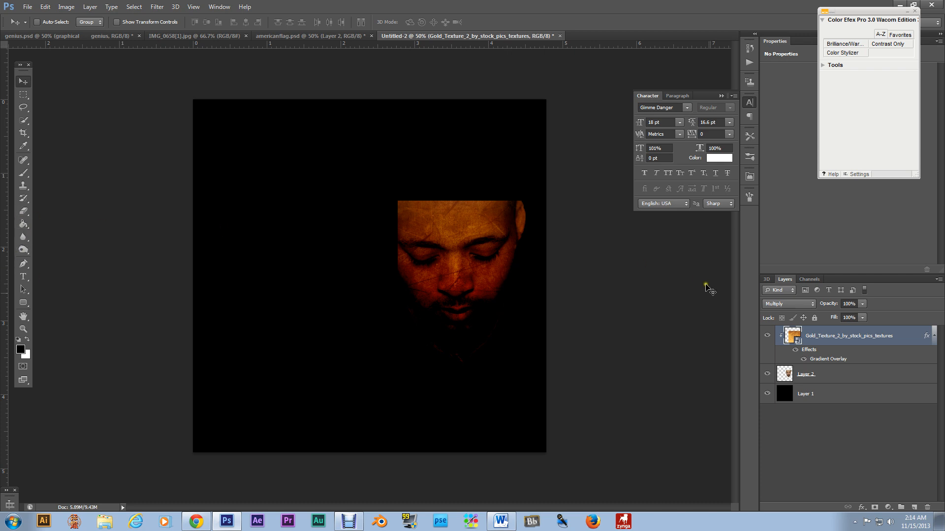
Rasterize the Gold_Texture_2_by_stock_pics_textures layer.
right_click(834, 337)
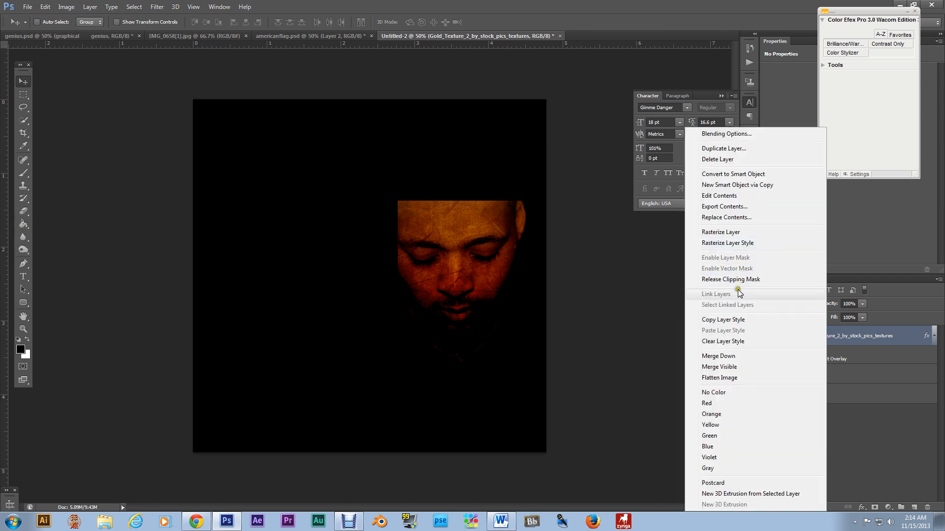
right_click(866, 337)
click(909, 450)
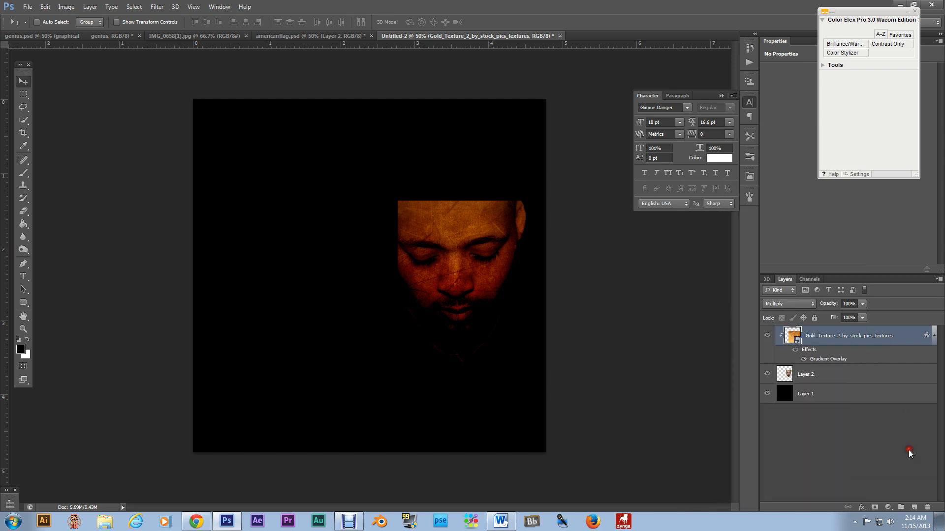
right_click(845, 335)
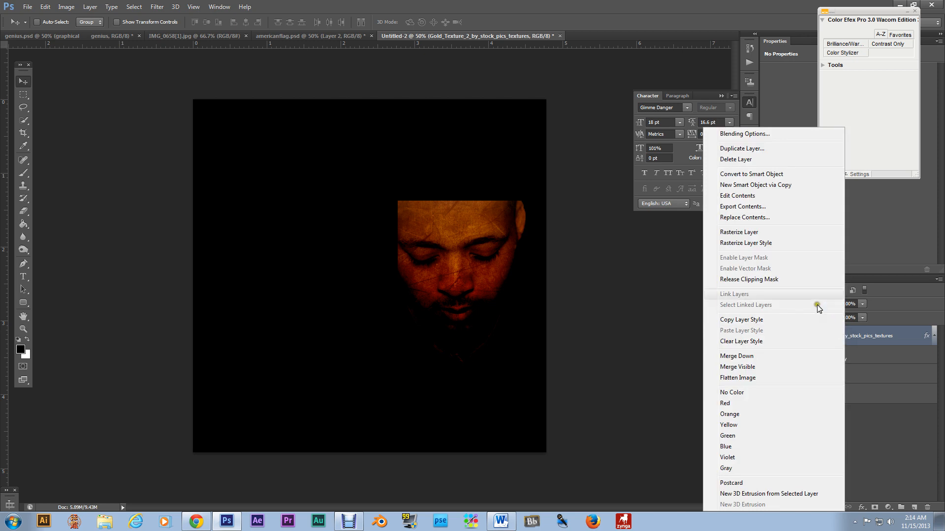
click(791, 232)
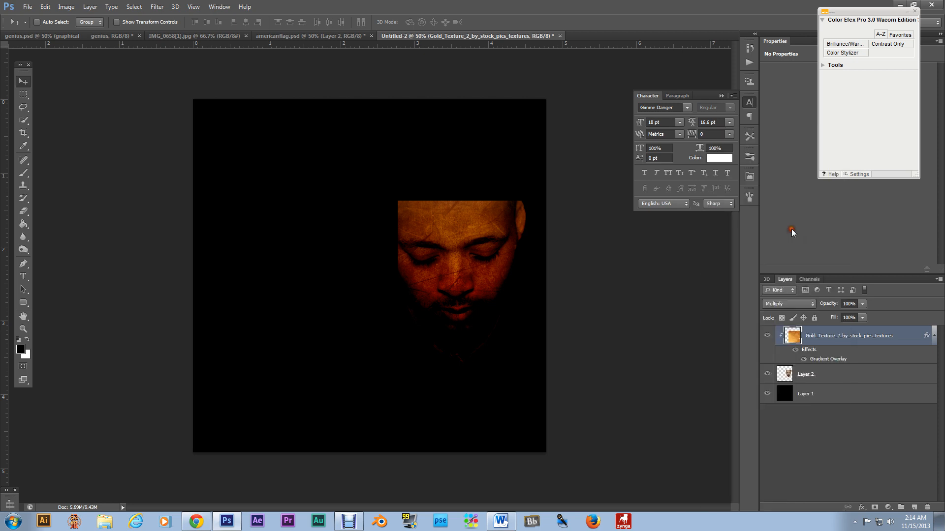
Set up the Eraser tool with a soft round brush of 152 px.
click(28, 212)
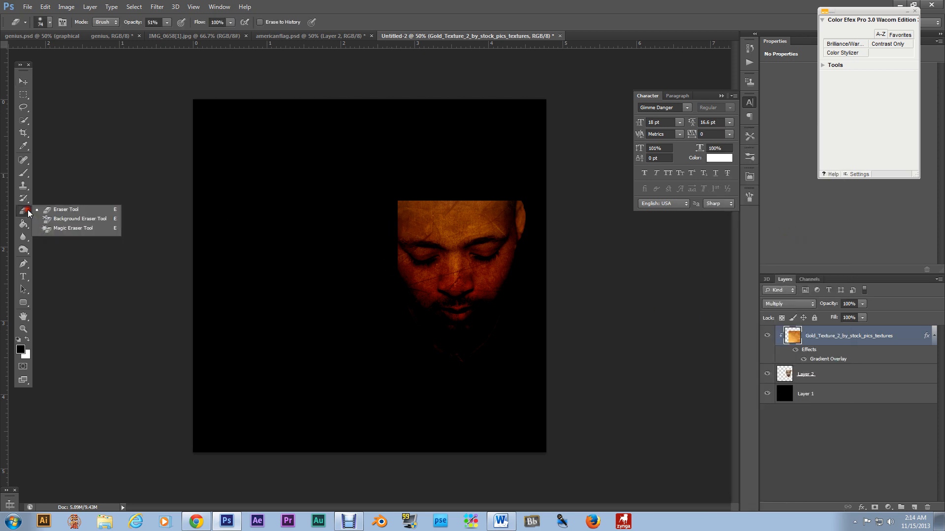
click(76, 101)
click(50, 23)
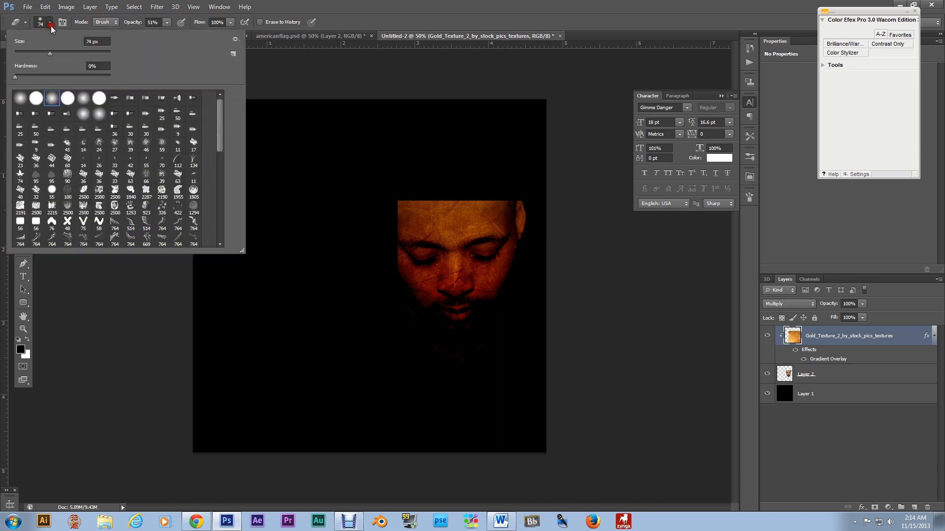
drag(50, 57, 75, 61)
click(126, 389)
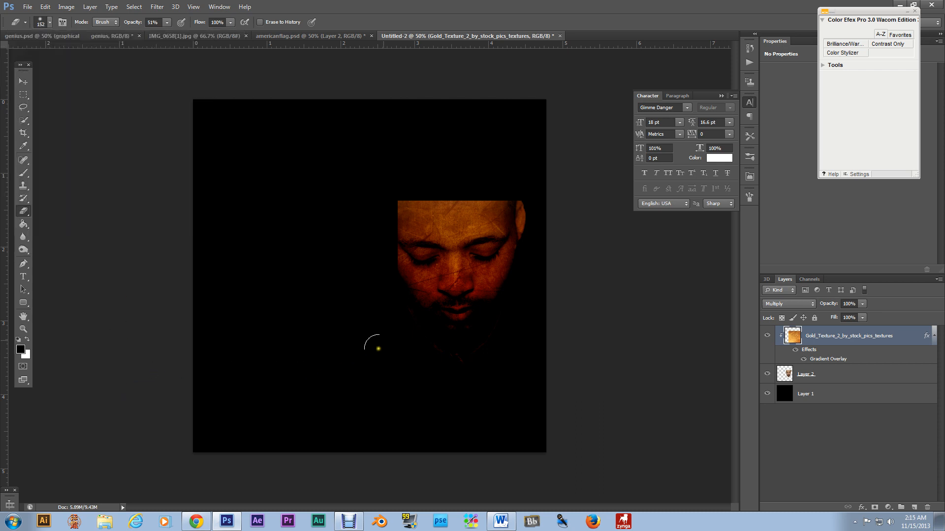
drag(391, 318, 418, 345)
click(45, 7)
click(47, 14)
Erase the hard edges around the forehead, ear, cheeks and chin on Layer 2 so the face fades into black.
click(836, 379)
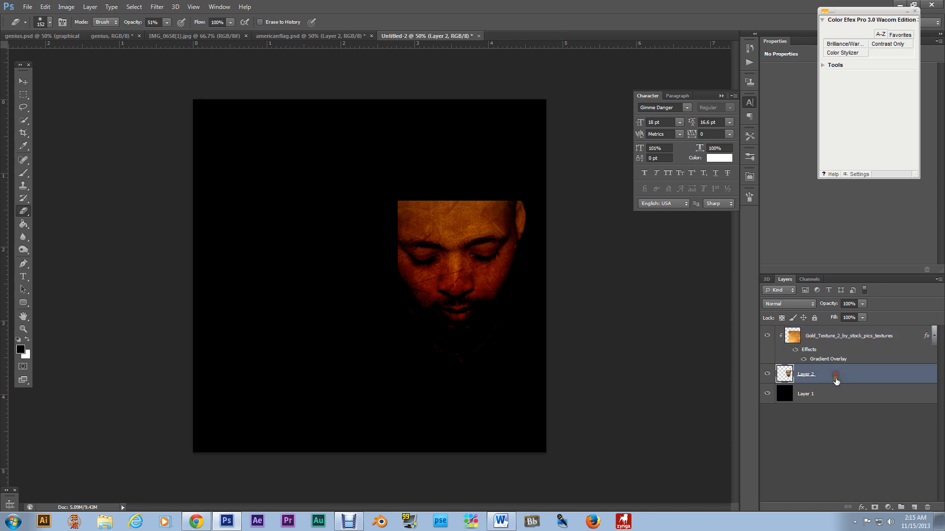
mouse_move(544, 202)
mouse_down()
mouse_move(478, 191)
mouse_move(387, 200)
mouse_move(514, 196)
mouse_move(389, 204)
mouse_move(505, 195)
mouse_move(535, 225)
mouse_move(524, 204)
mouse_move(404, 201)
mouse_move(388, 252)
mouse_move(394, 284)
mouse_move(392, 234)
mouse_move(519, 216)
mouse_move(529, 256)
mouse_up()
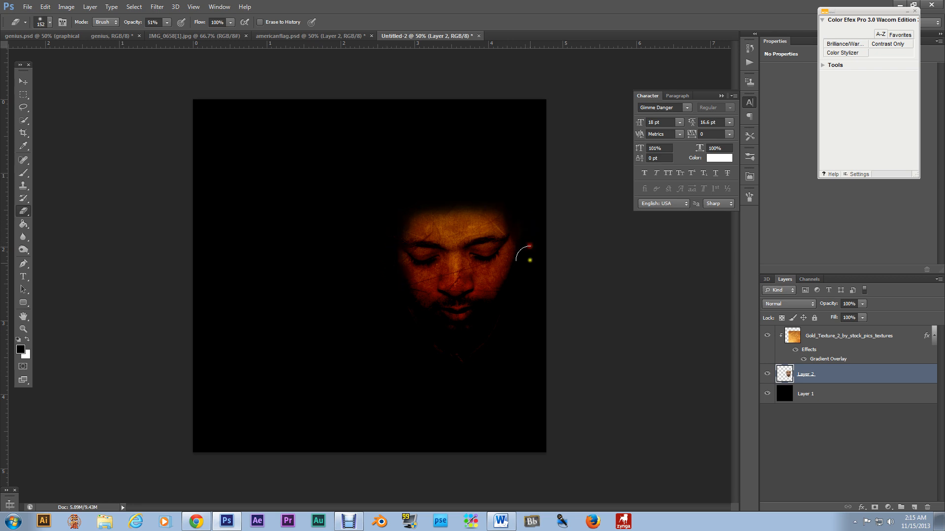
drag(489, 347, 485, 346)
mouse_move(414, 321)
mouse_down()
mouse_move(426, 357)
mouse_move(484, 372)
mouse_move(472, 371)
mouse_move(503, 335)
mouse_up()
drag(449, 359, 432, 358)
drag(496, 193, 547, 184)
click(25, 81)
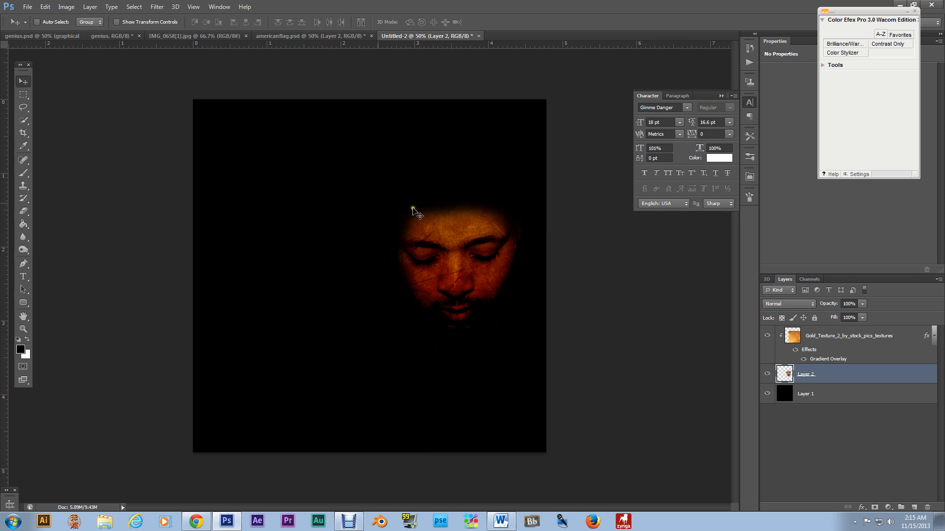
click(23, 211)
click(51, 22)
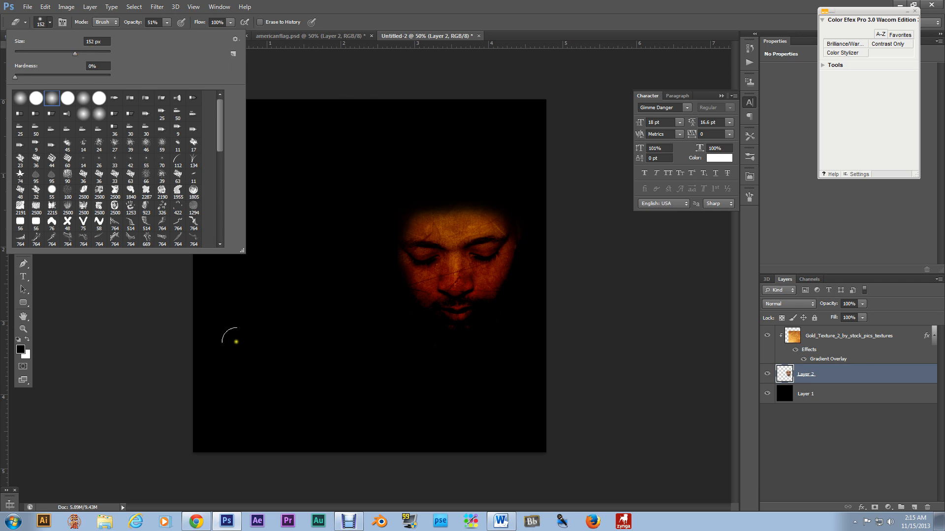
click(228, 347)
Select Layer 2 together with the gold texture layer and move the textured face slightly down and to the right.
click(24, 83)
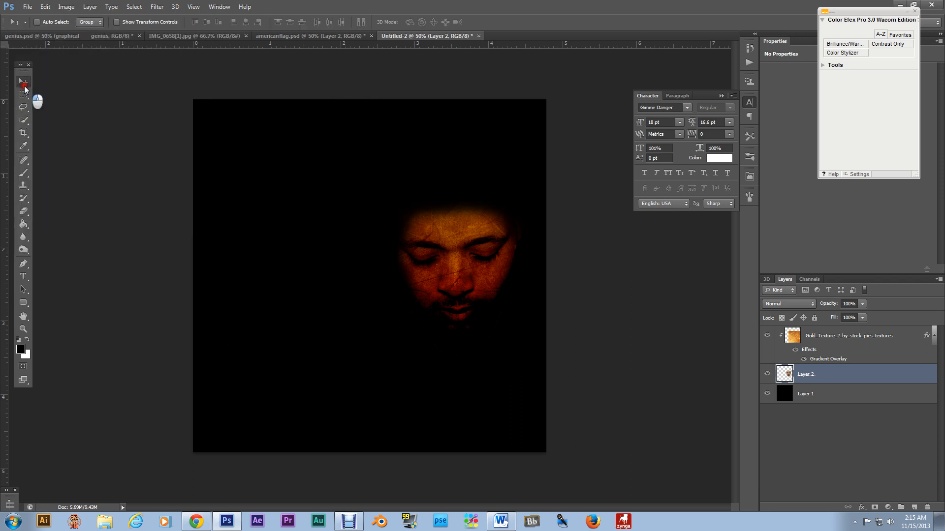
shift+click(862, 340)
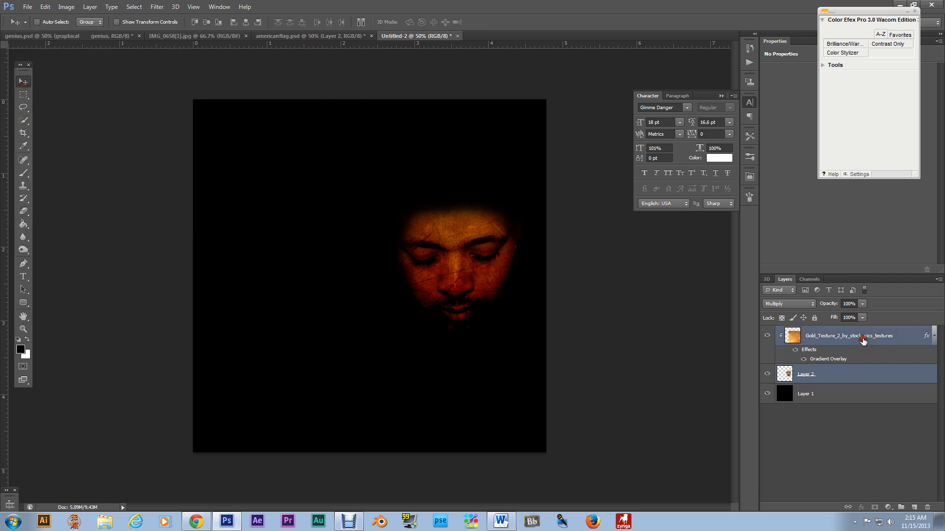
click(844, 376)
click(843, 401)
click(843, 372)
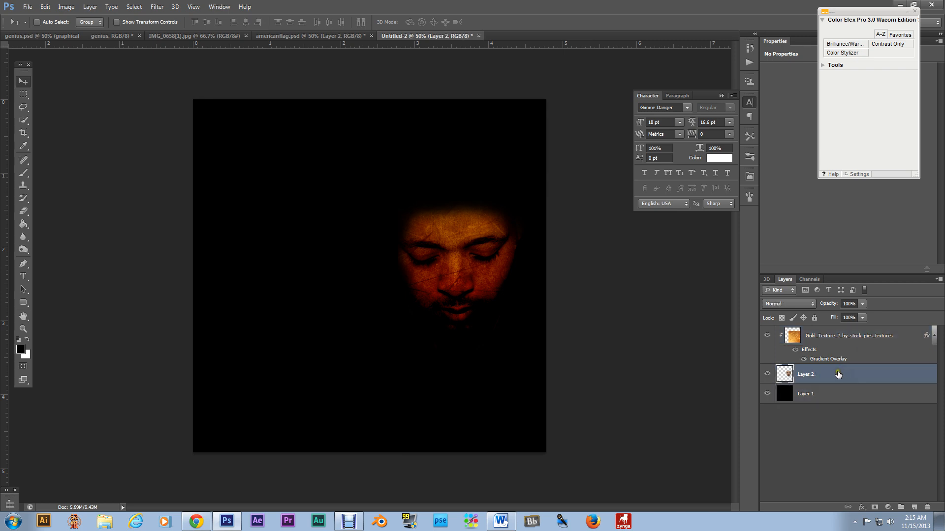
shift+click(864, 345)
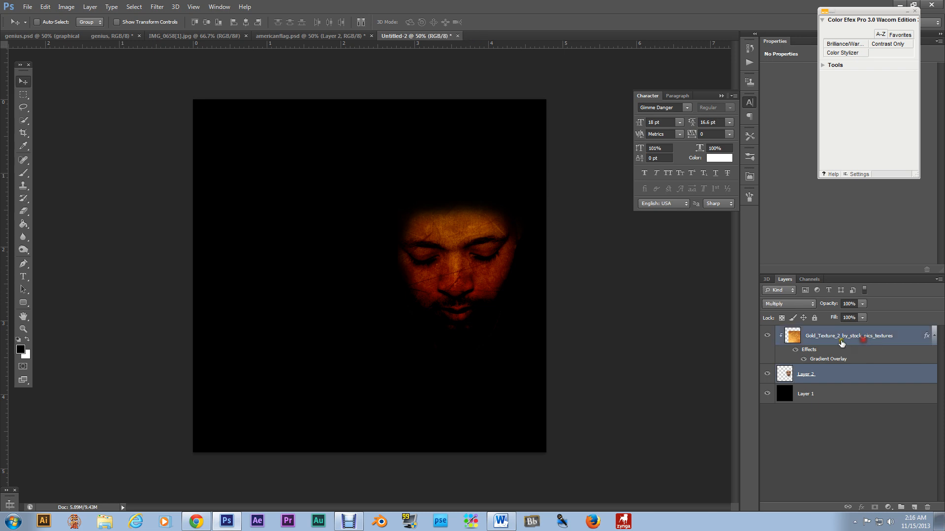
mouse_move(475, 268)
mouse_down()
mouse_move(450, 297)
mouse_move(481, 275)
mouse_up()
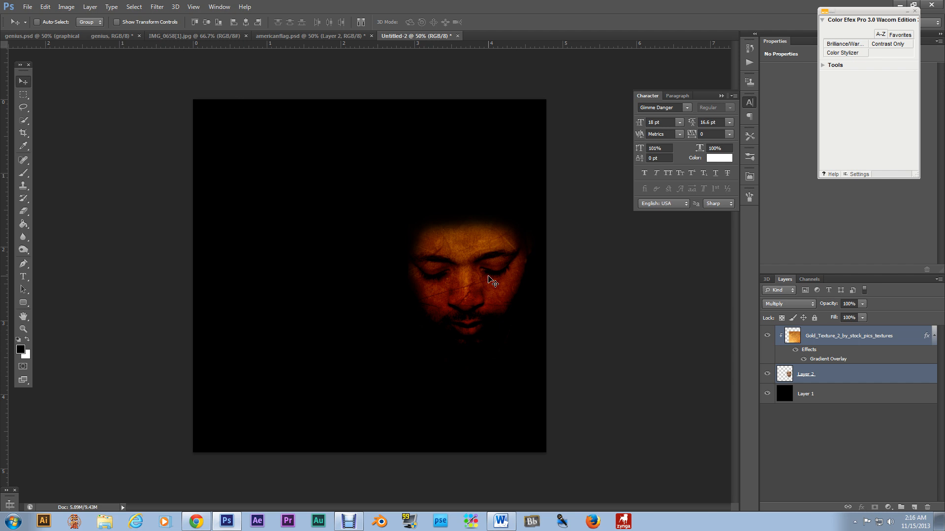
Scale the textured face and its texture together to about 91.5% and reposition them near the canvas's right edge.
key(ctrl+t)
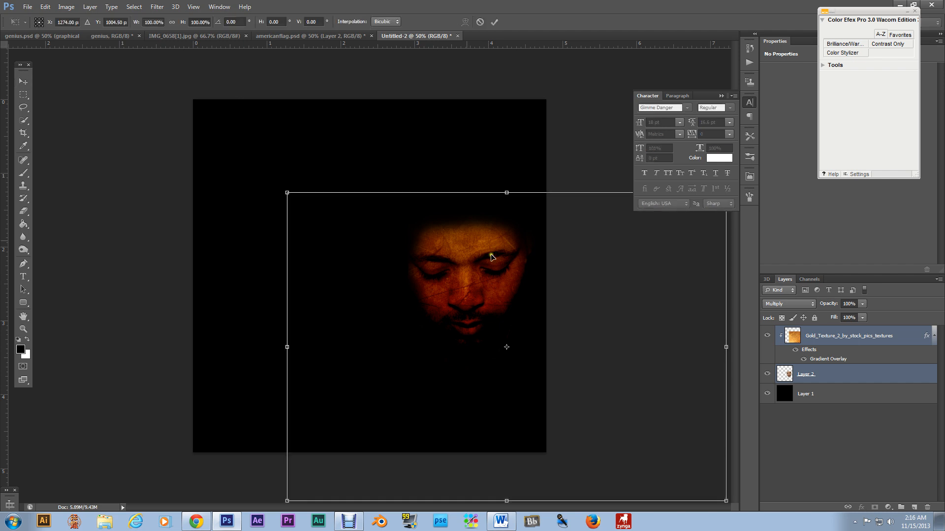
drag(284, 194, 323, 219)
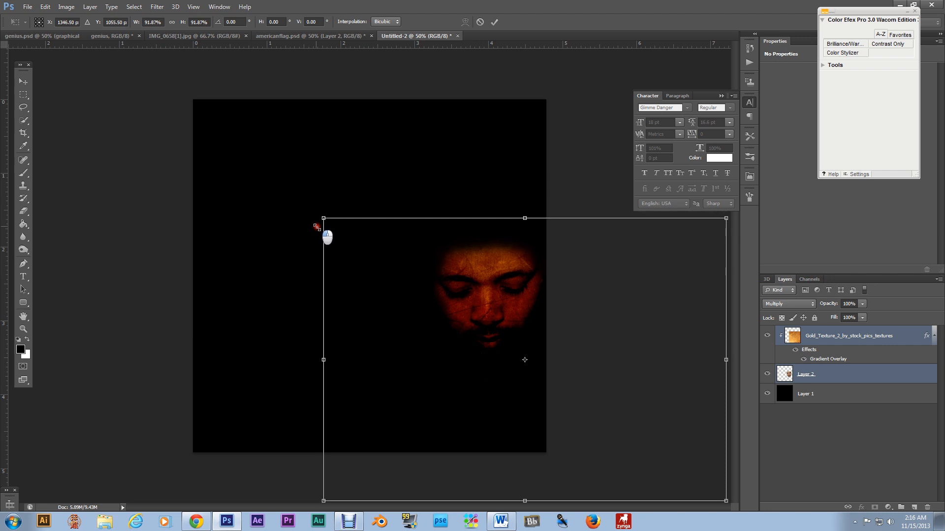
drag(493, 289, 480, 264)
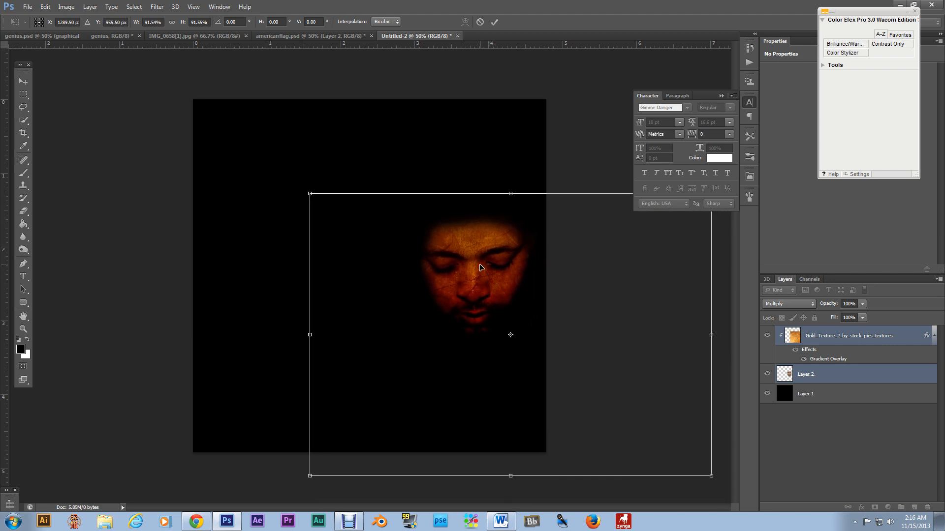
key(Return)
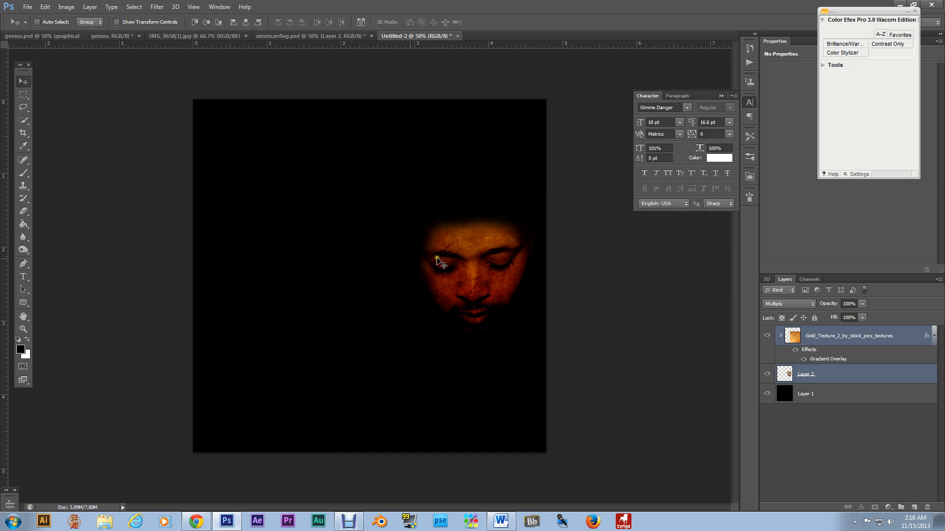
drag(463, 264, 459, 259)
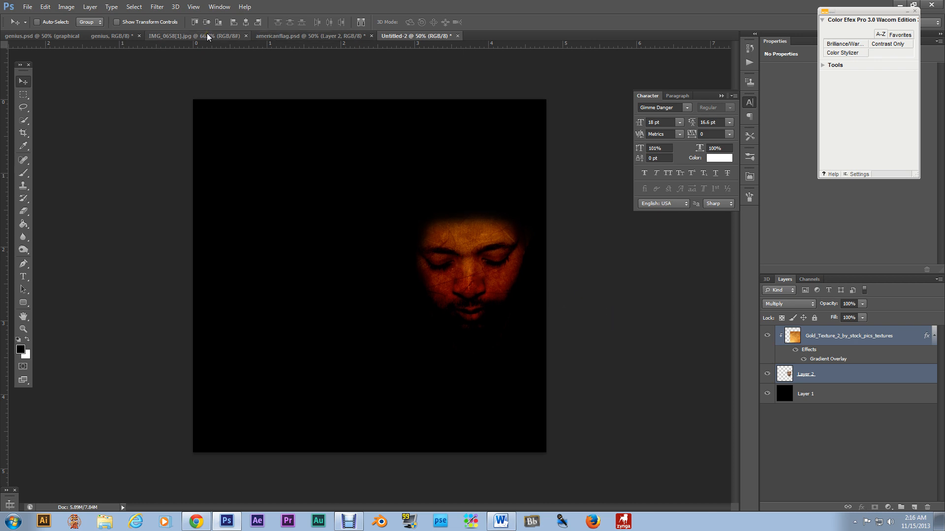
In IMG_0658[1].jpg, select the man's head and neck with the Quick Selection tool, leaving out the shirt.
click(188, 36)
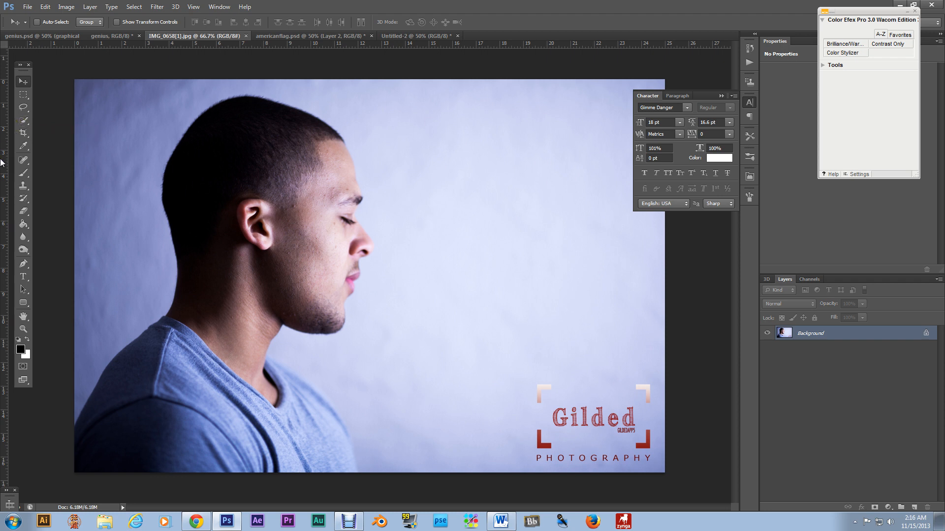
click(21, 124)
mouse_move(274, 151)
mouse_down()
mouse_move(221, 277)
mouse_move(216, 315)
mouse_move(292, 246)
mouse_move(300, 193)
mouse_move(360, 233)
mouse_up()
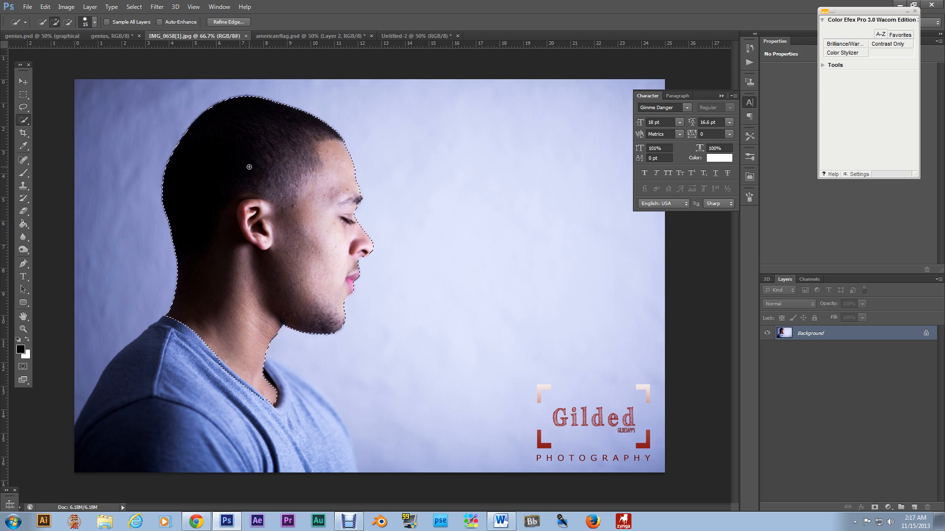
Copy the selected head and neck to a new layer and bring it into the Untitled-2 document above the gold texture.
key(ctrl+j)
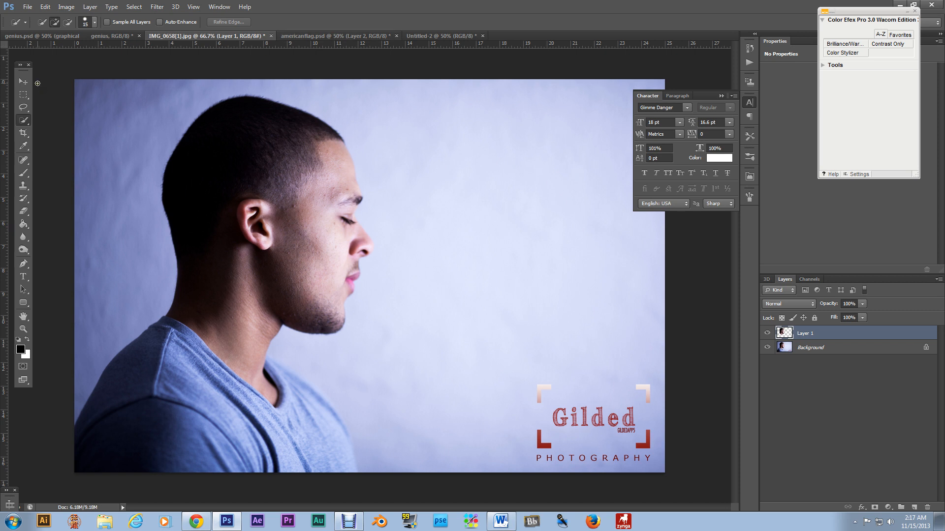
key(ctrl+z)
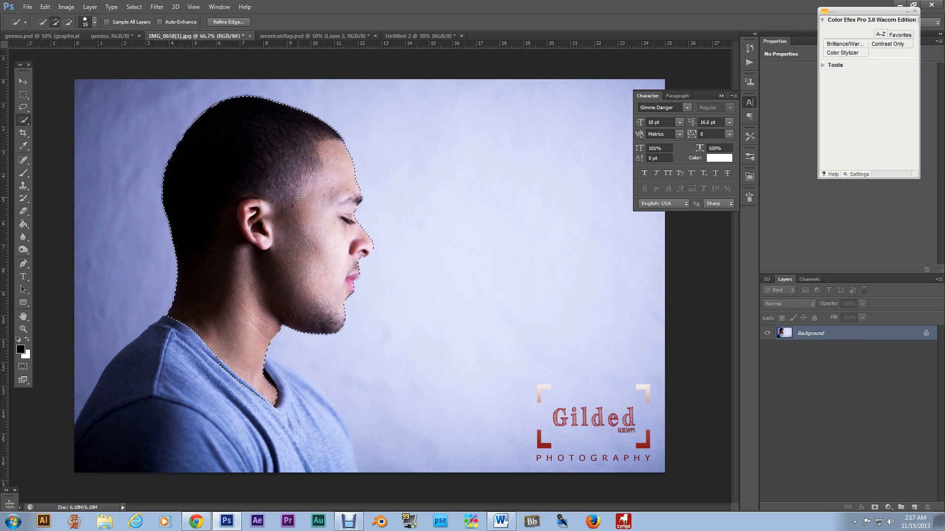
key(ctrl+j)
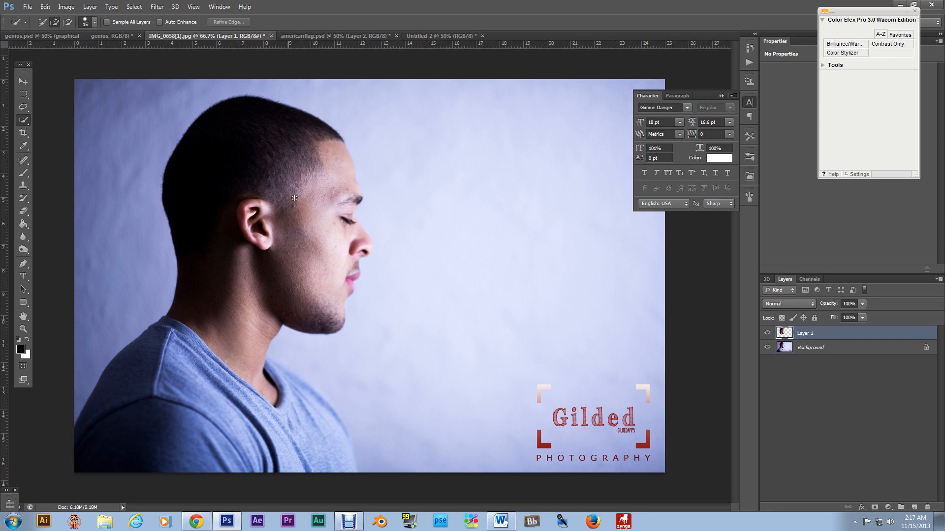
click(26, 84)
drag(284, 196, 320, 257)
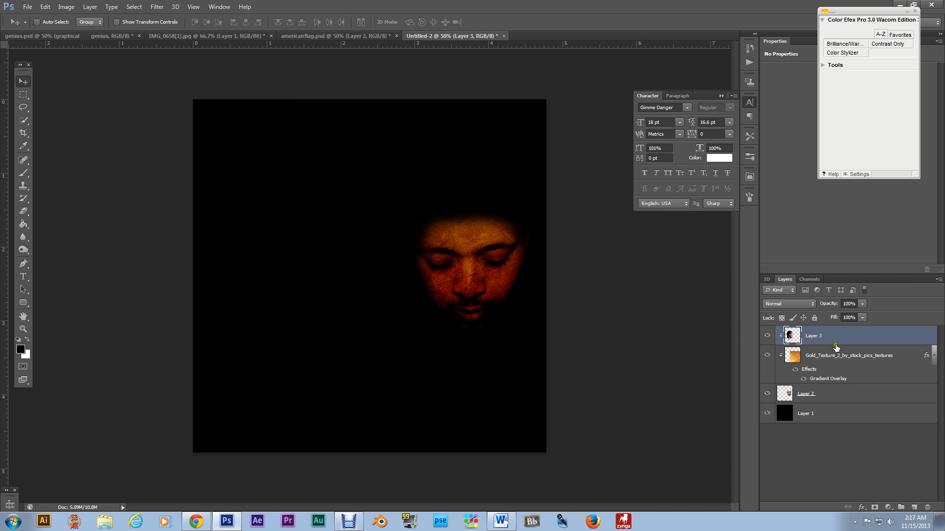
Release Layer 3 from its clipping mask and move the profile head slightly up on the canvas.
key(alt)
click(830, 341)
alt+click(844, 342)
drag(322, 252, 332, 222)
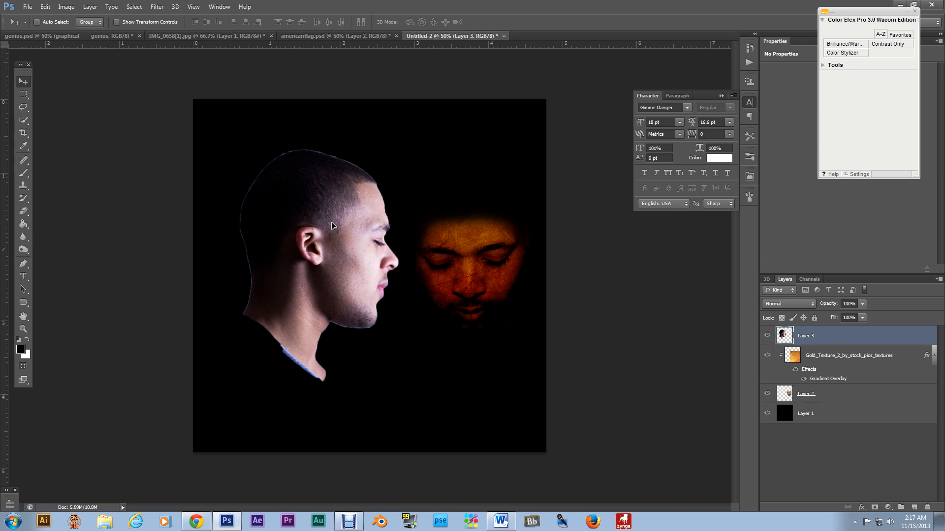
Scale the profile head on Layer 3 down to roughly two thirds and move it into the canvas's upper left area.
key(ctrl+t)
drag(240, 150, 289, 241)
key(Return)
drag(338, 286, 315, 170)
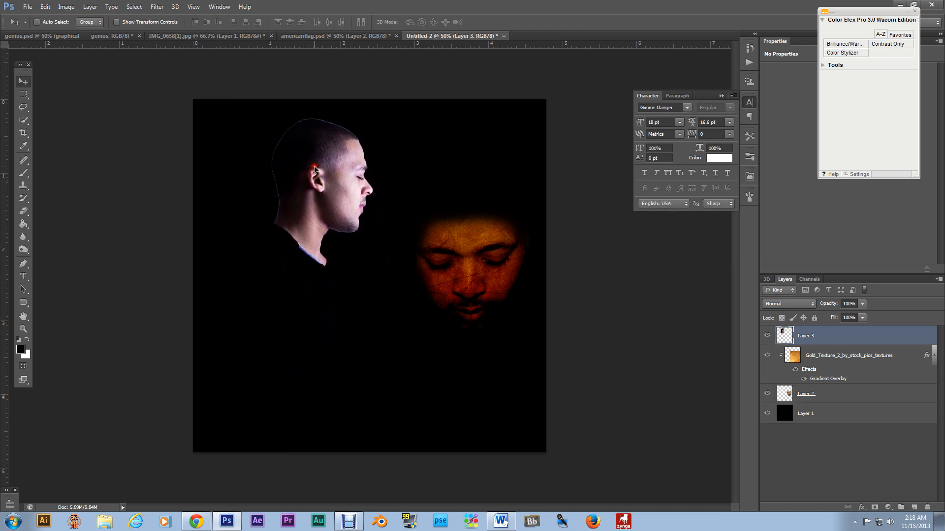
Mirror the profile head horizontally so it faces left and place it near the canvas's upper left corner.
key(ctrl+t)
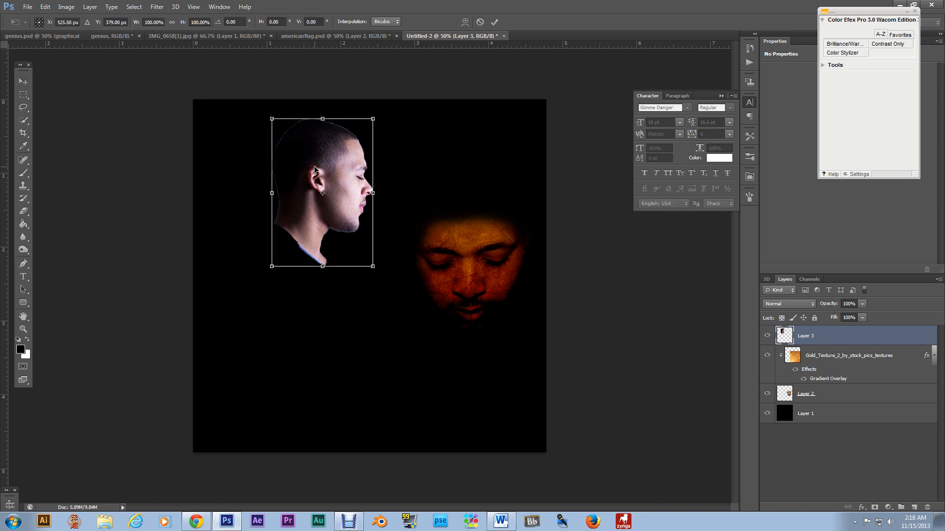
drag(316, 183, 352, 180)
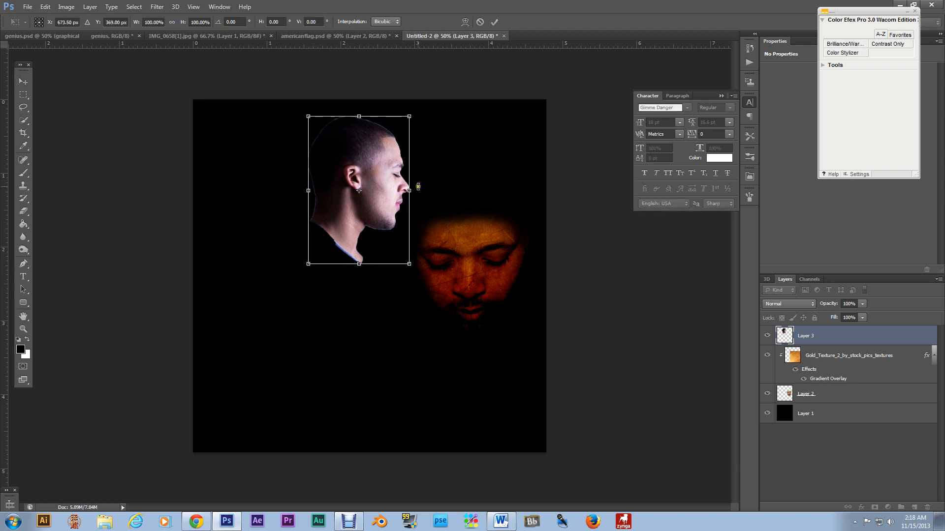
drag(413, 189, 208, 182)
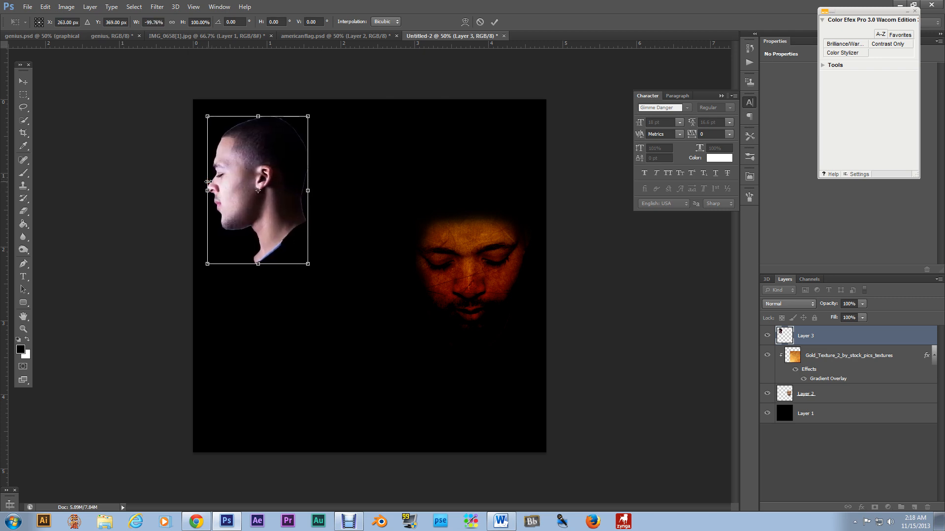
key(Return)
drag(275, 191, 276, 191)
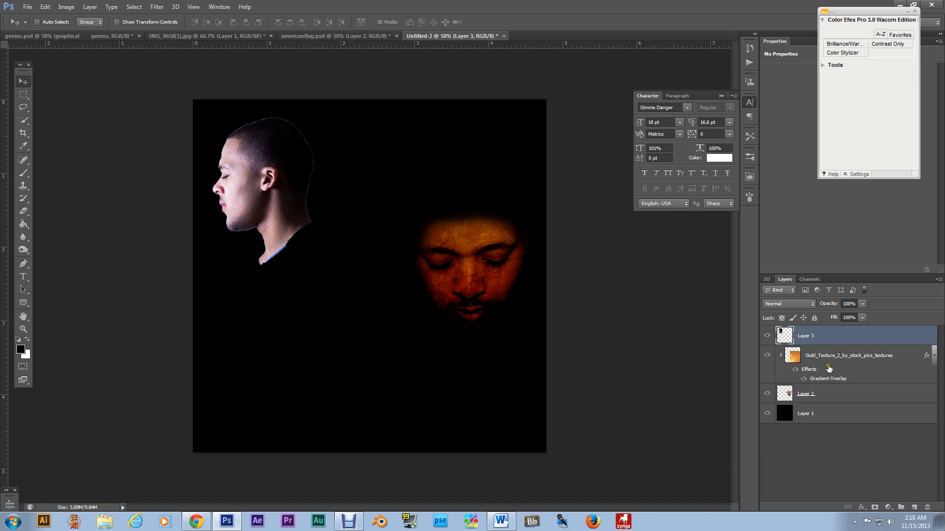
Duplicate the Gold_Texture_2_by_stock_pics_textures layer under its default copy name.
click(849, 363)
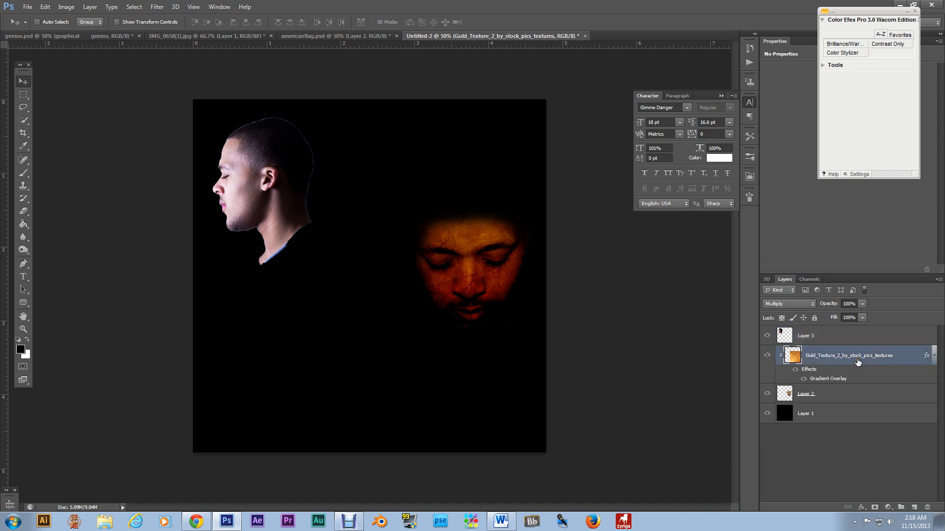
right_click(863, 355)
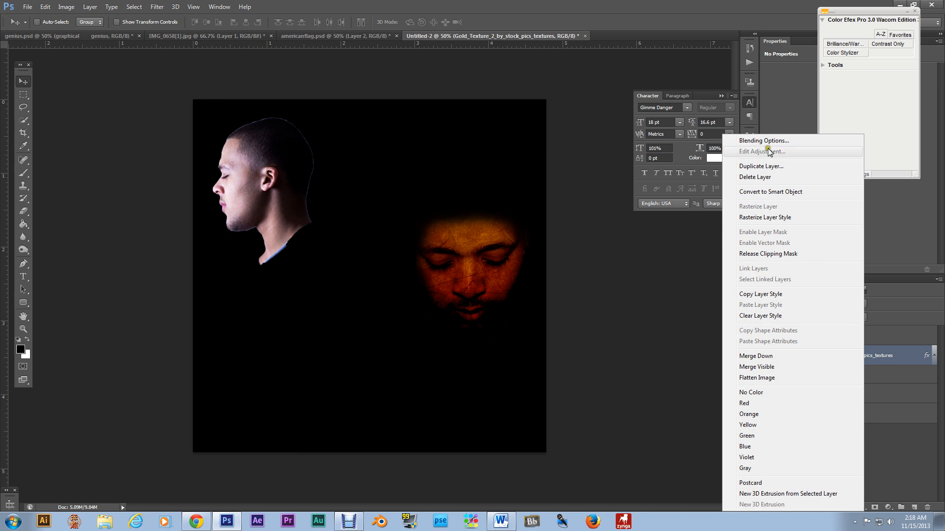
click(767, 167)
click(565, 161)
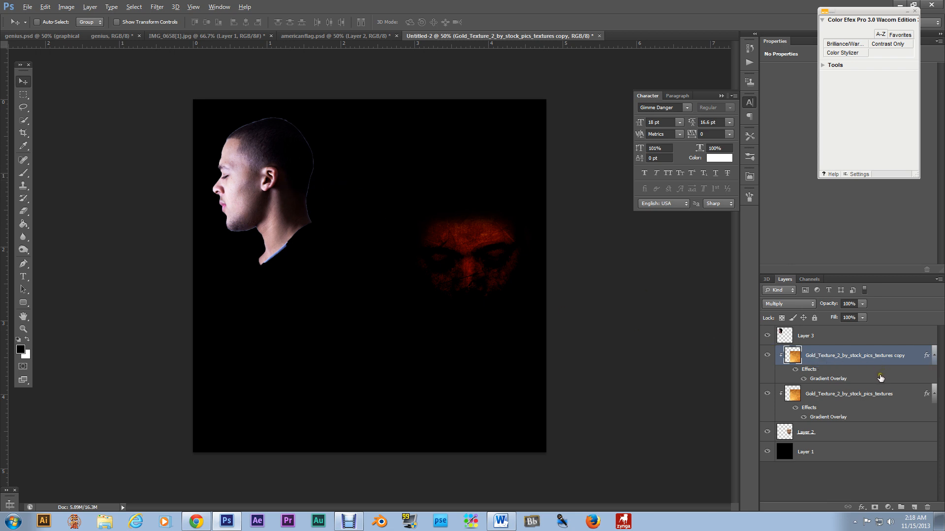
Release the gold texture copy from its clipping mask and move it above Layer 3 in the layer stack.
key(alt)
key(alt)
alt+click(858, 381)
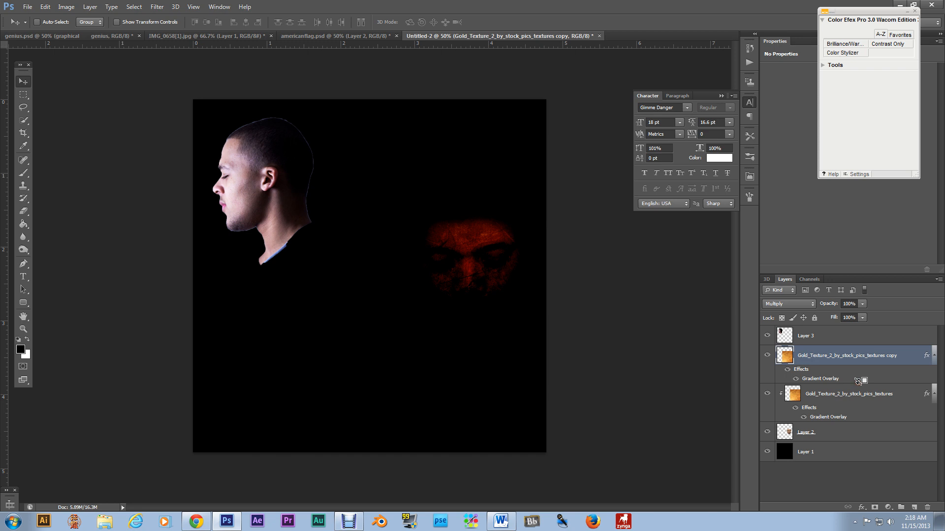
drag(841, 360, 838, 331)
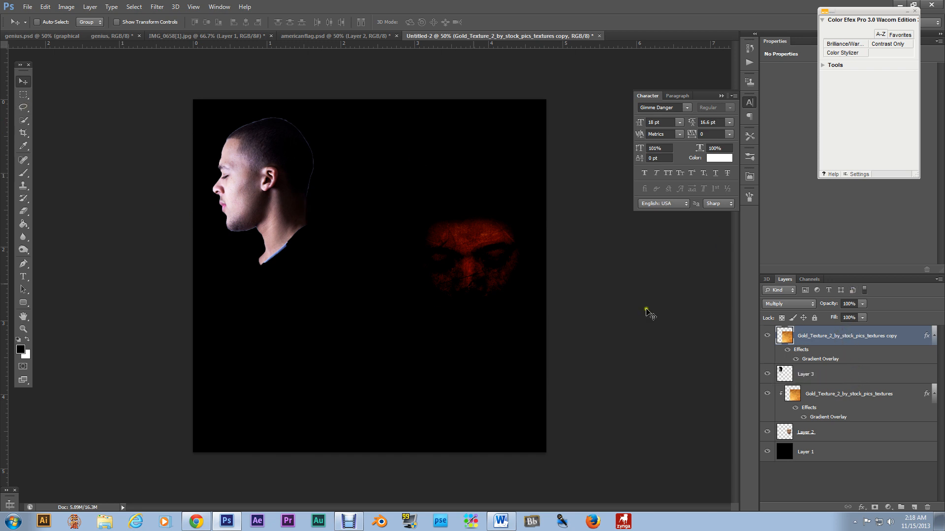
Move the gold texture copy over the profile head and clip it to Layer 3.
drag(399, 208, 364, 244)
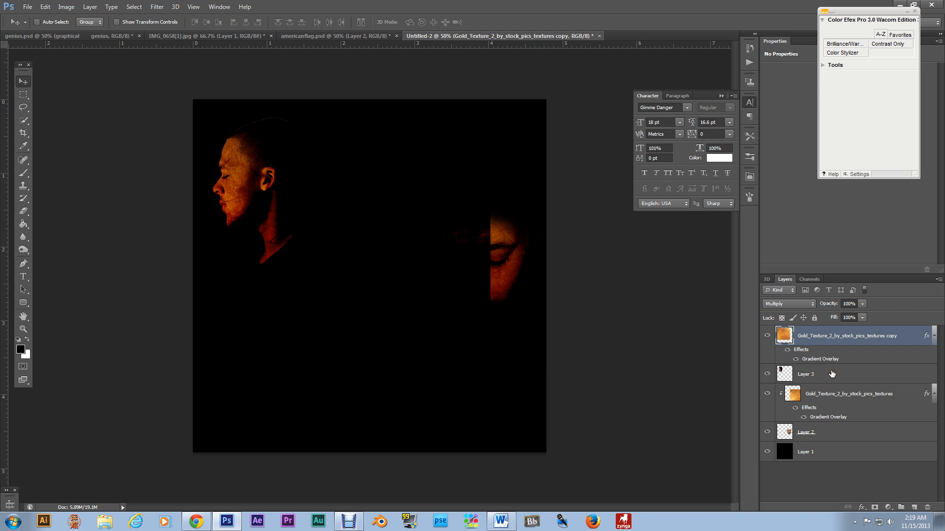
drag(836, 372, 855, 362)
alt+click(854, 362)
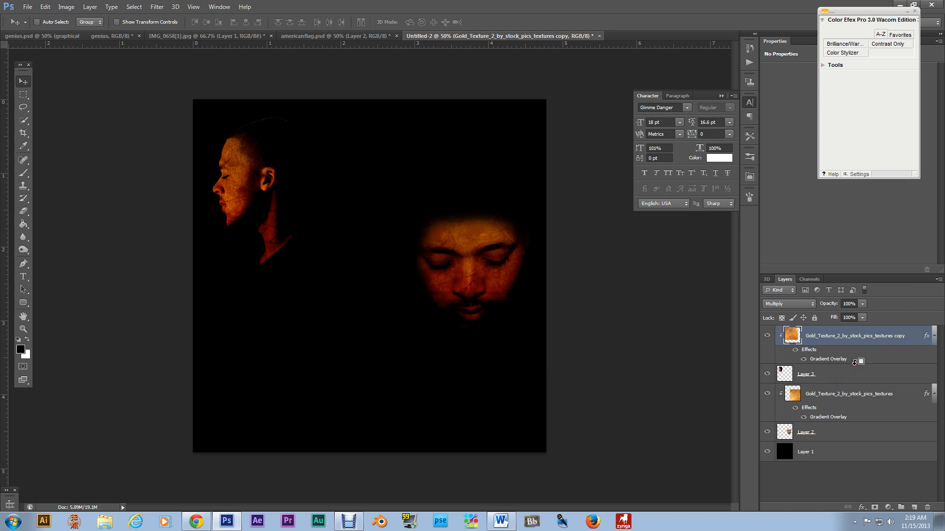
Select Layer 3 together with its gold texture copy and move the textured profile slightly up and to the left.
click(831, 373)
drag(258, 205, 250, 196)
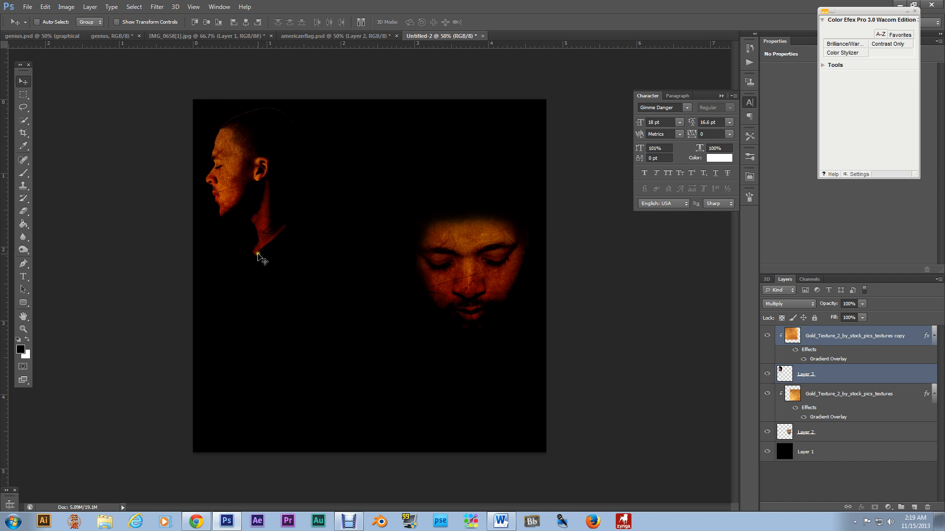
On Layer 3, erase the lower edge of the profile's neck with a soft 152 px Eraser at 51% opacity.
click(842, 376)
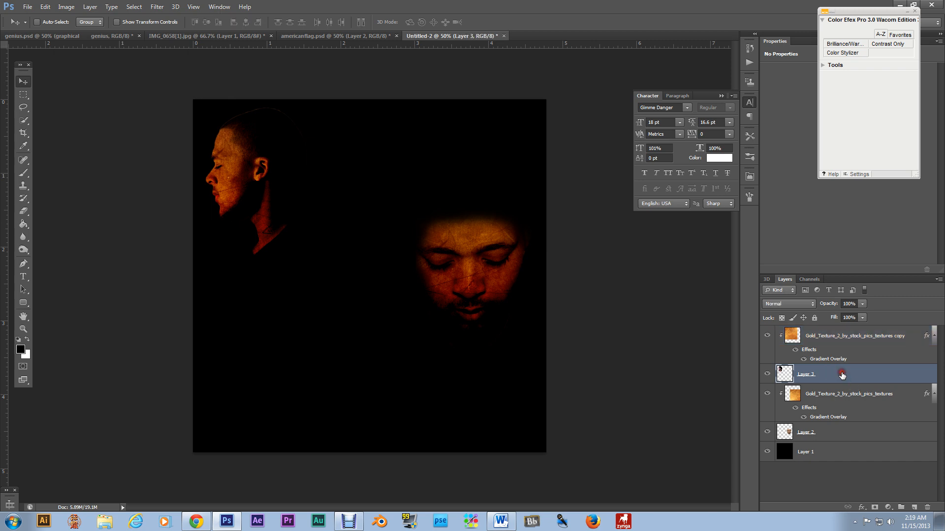
click(23, 212)
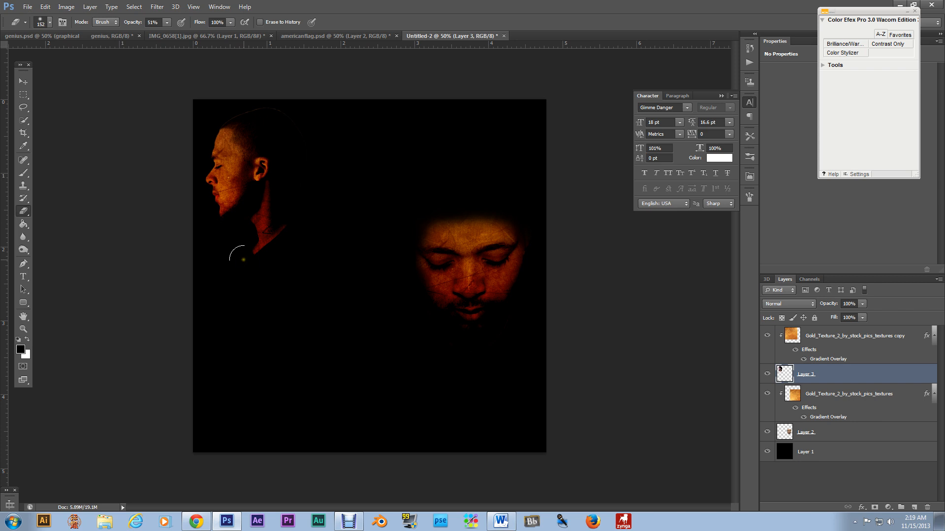
drag(242, 259, 267, 256)
mouse_move(264, 252)
mouse_down()
mouse_move(275, 255)
mouse_move(279, 243)
mouse_move(291, 251)
mouse_move(274, 259)
mouse_move(251, 238)
mouse_up()
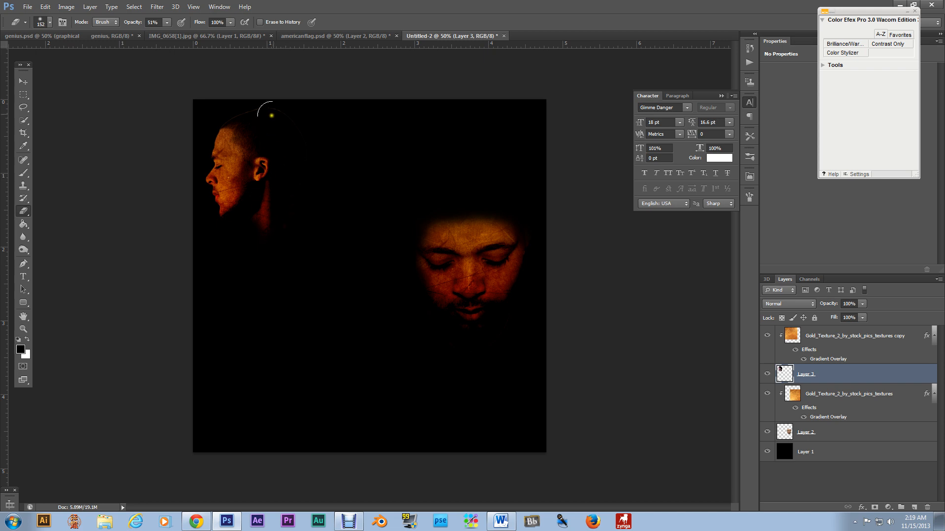
Fade the profile's outline on Layer 3 by erasing around the top of the head, forehead, chin and mouth.
mouse_move(231, 115)
mouse_down()
mouse_move(263, 108)
mouse_move(284, 119)
mouse_move(301, 154)
mouse_move(285, 119)
mouse_move(228, 117)
mouse_up()
click(242, 112)
drag(223, 130, 214, 137)
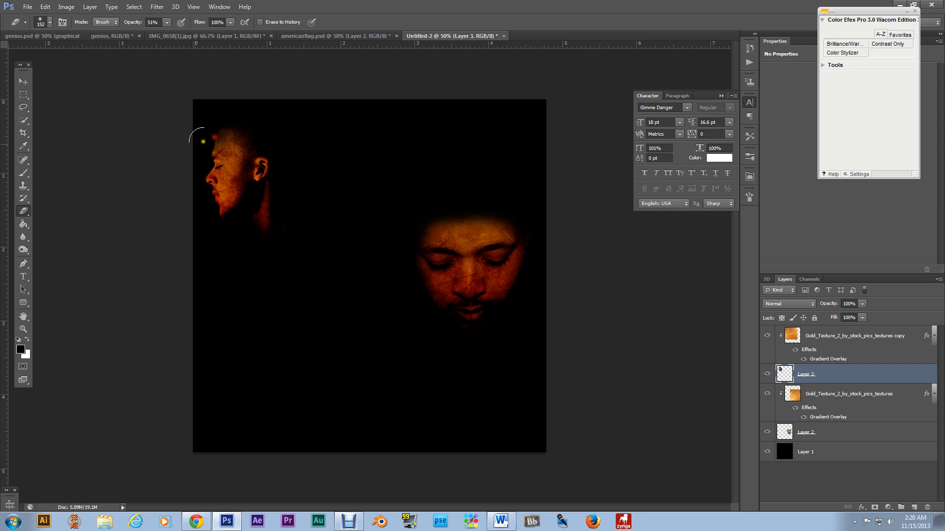
mouse_move(201, 161)
mouse_down()
mouse_move(206, 172)
mouse_move(205, 138)
mouse_move(218, 123)
mouse_up()
click(230, 120)
click(209, 135)
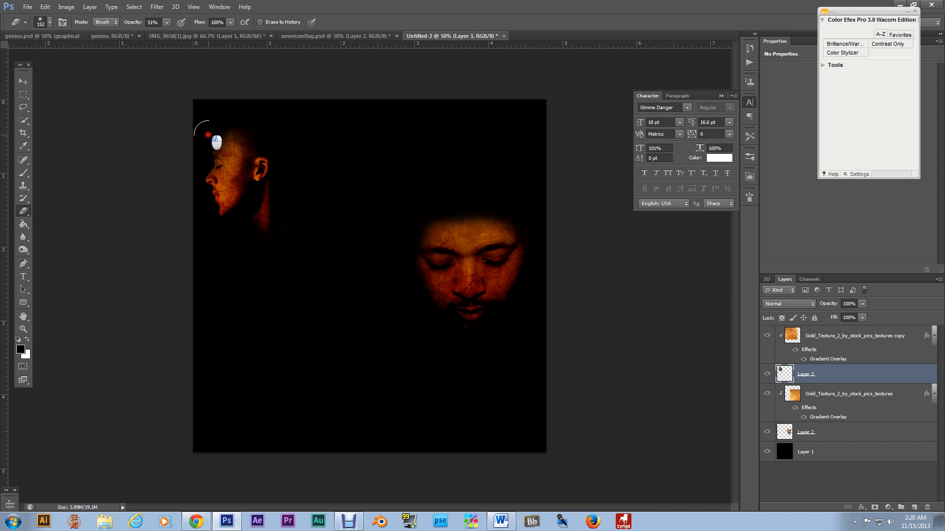
click(220, 227)
click(208, 211)
drag(207, 208, 202, 191)
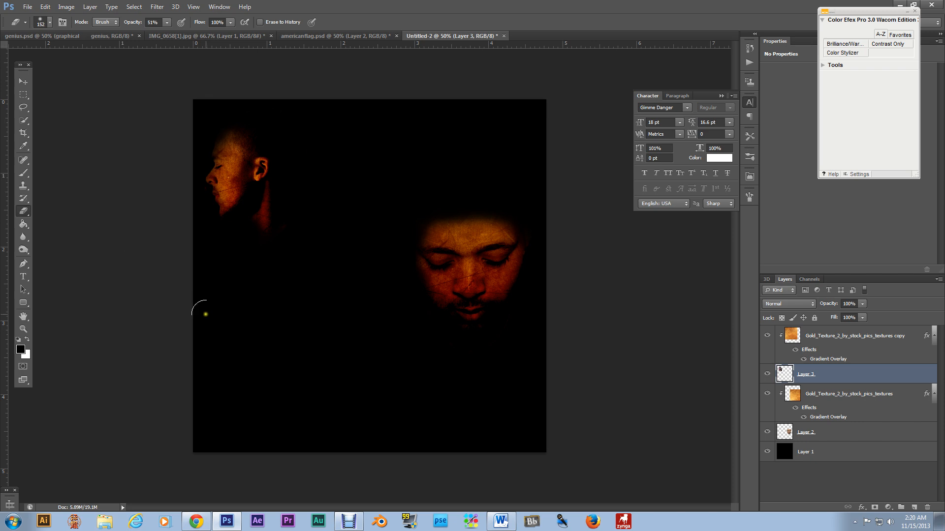
Move the faded profile on Layer 3 slightly up and to the right.
click(260, 166)
click(23, 81)
drag(248, 187, 254, 174)
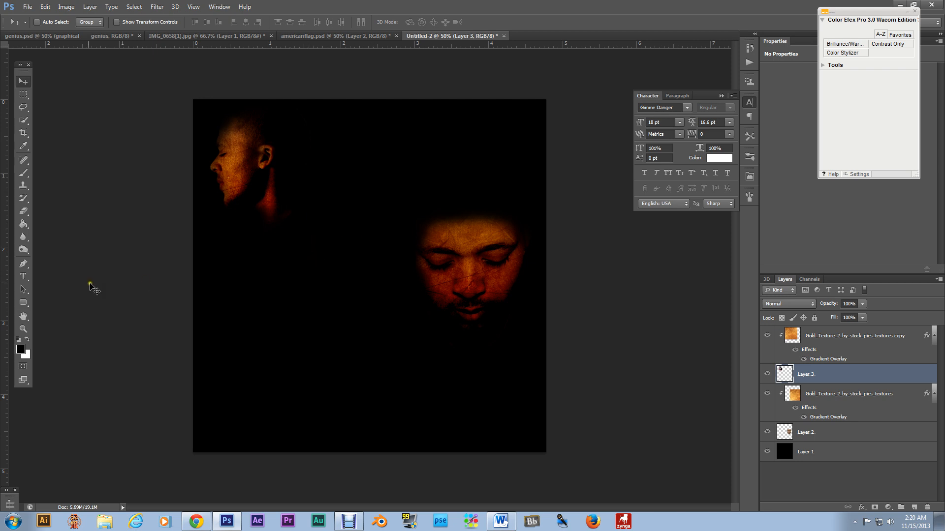
Start a text line below the profile portrait and choose the Dark Times font for it.
click(19, 279)
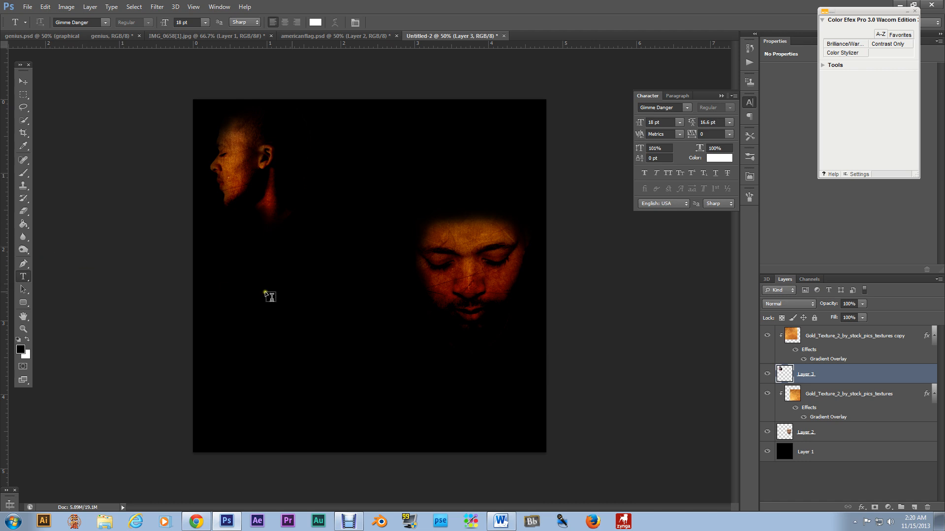
click(258, 325)
click(105, 22)
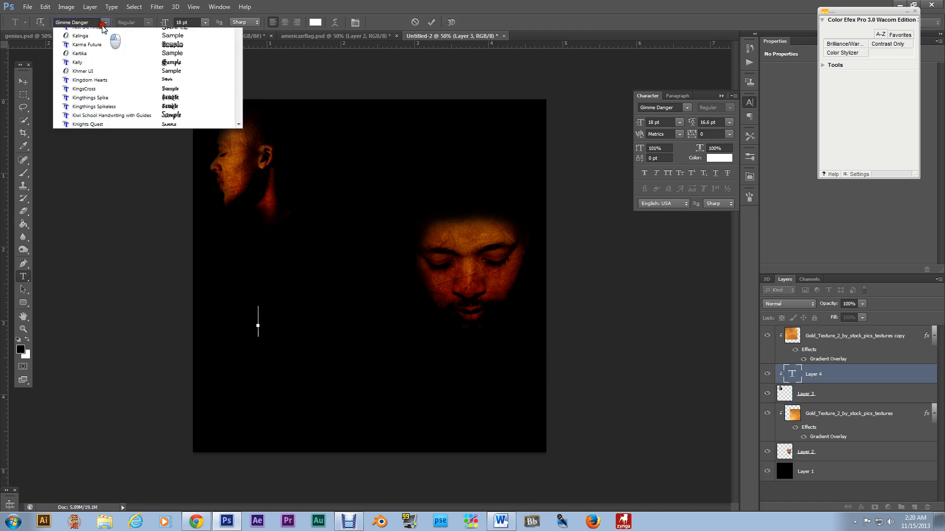
scroll(121, 97, up, 9)
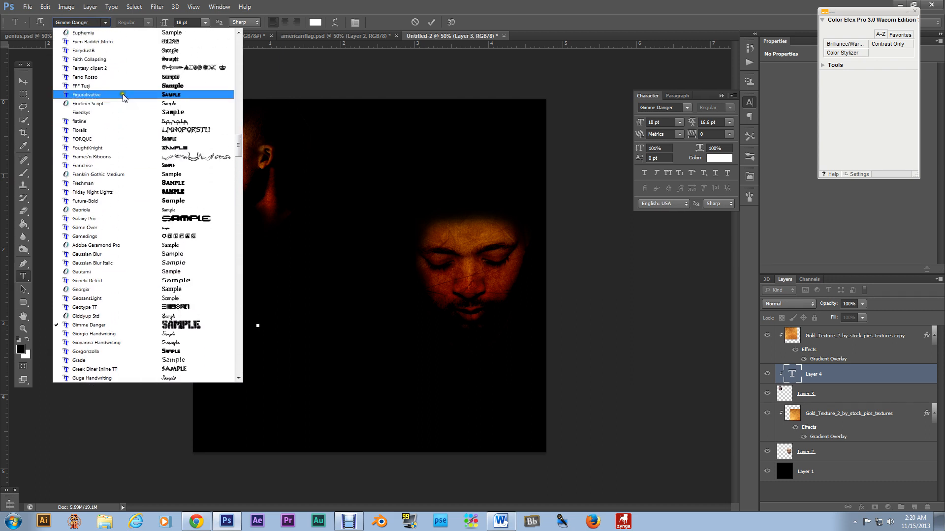
scroll(120, 103, up, 8)
scroll(119, 144, up, 1)
scroll(118, 143, up, 6)
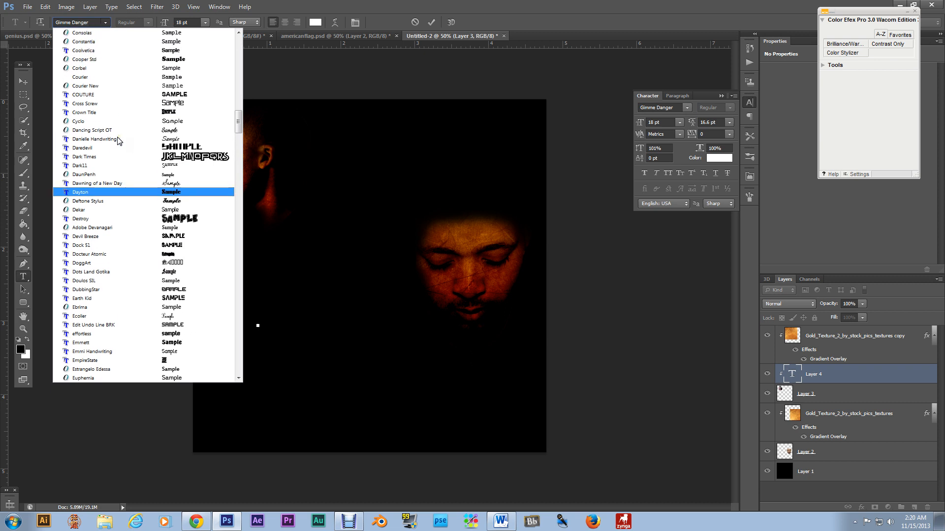
scroll(118, 141, up, 1)
scroll(116, 150, down, 3)
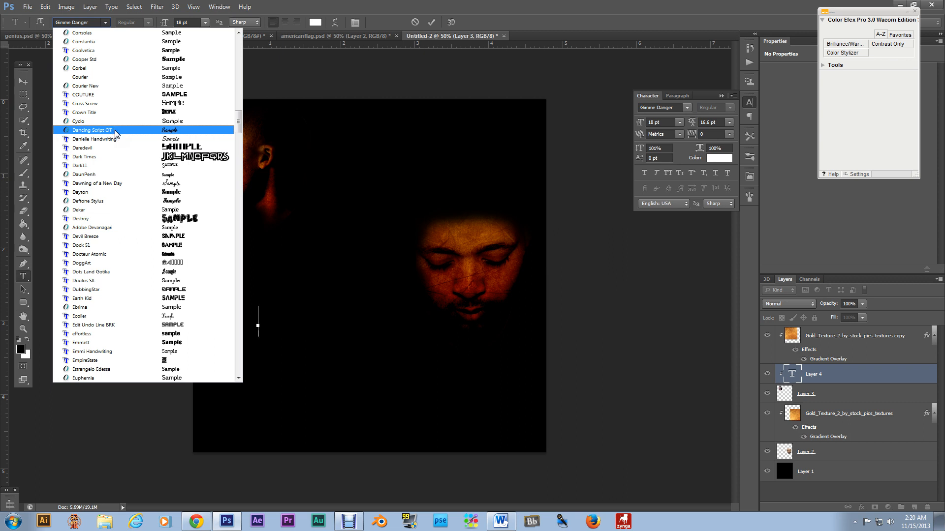
click(109, 156)
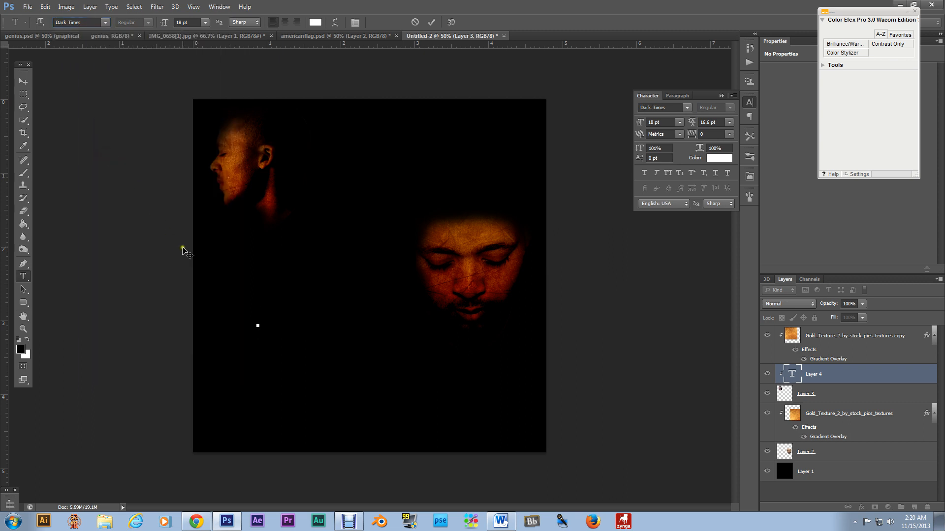
Set the font size to 24 pt and enter the word "gilded" in the new text line.
click(170, 23)
text(24)
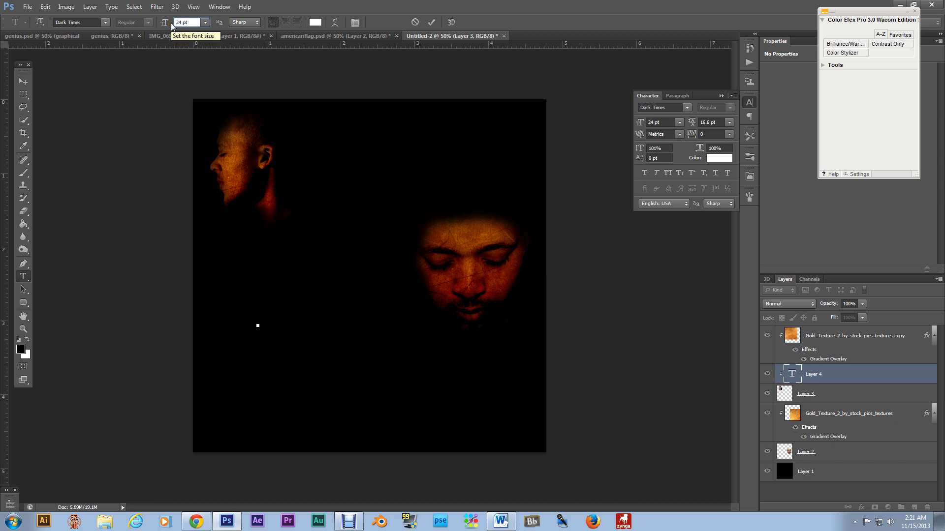
click(261, 332)
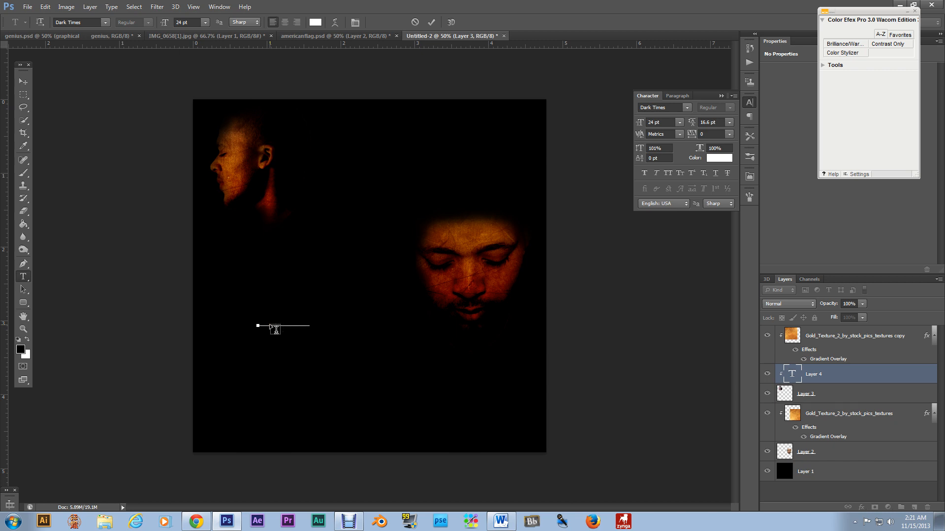
Select the typed word, swap the foreground and background colours so that white is the foreground, and commit the text.
click(29, 341)
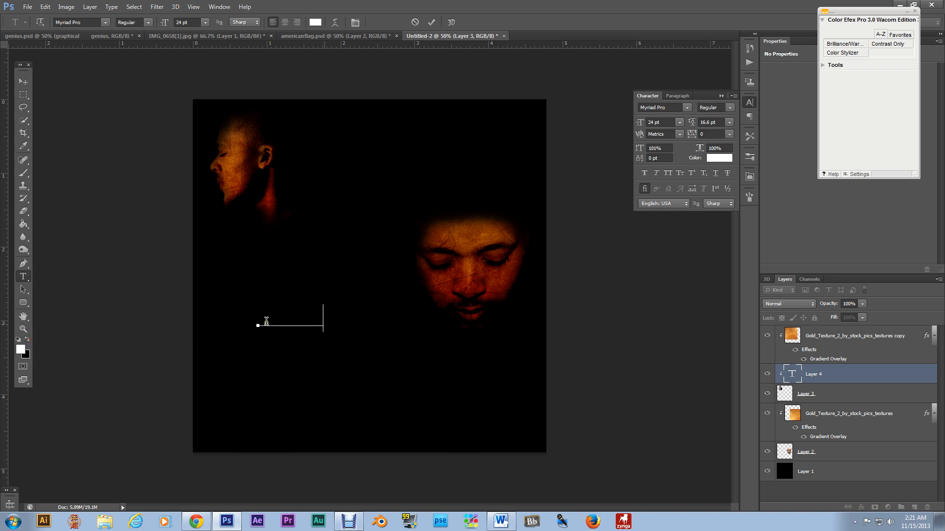
drag(324, 323, 261, 328)
click(27, 339)
click(27, 340)
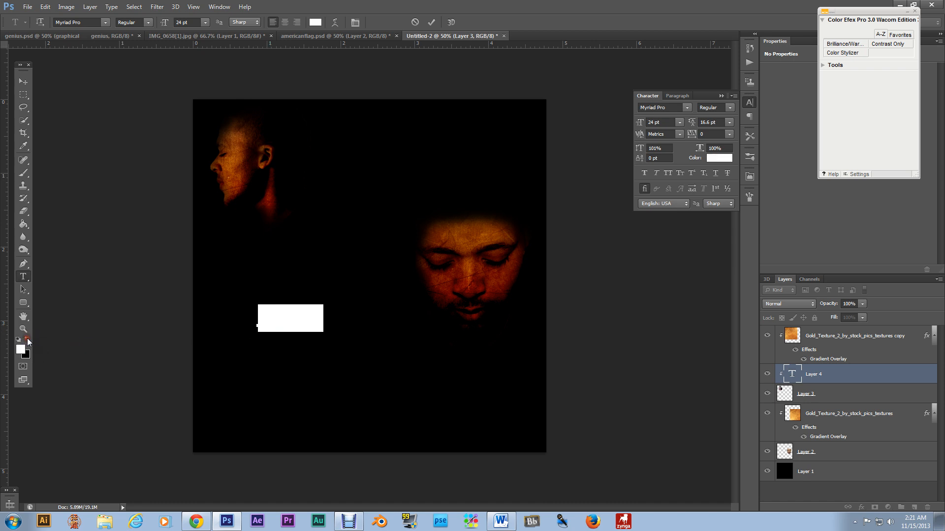
click(24, 82)
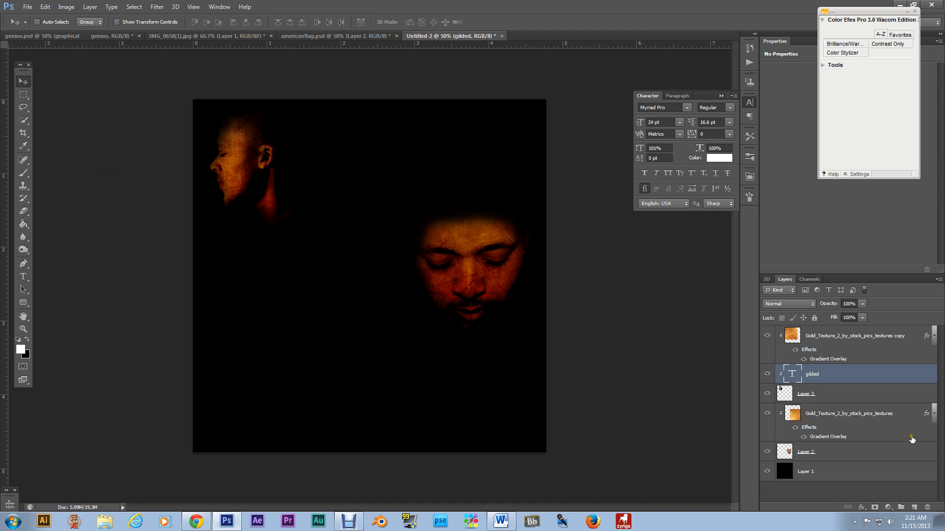
Move the "gilded" text layer to the top of the stack and clip the gold texture copy to Layer 3 again.
alt+click(849, 381)
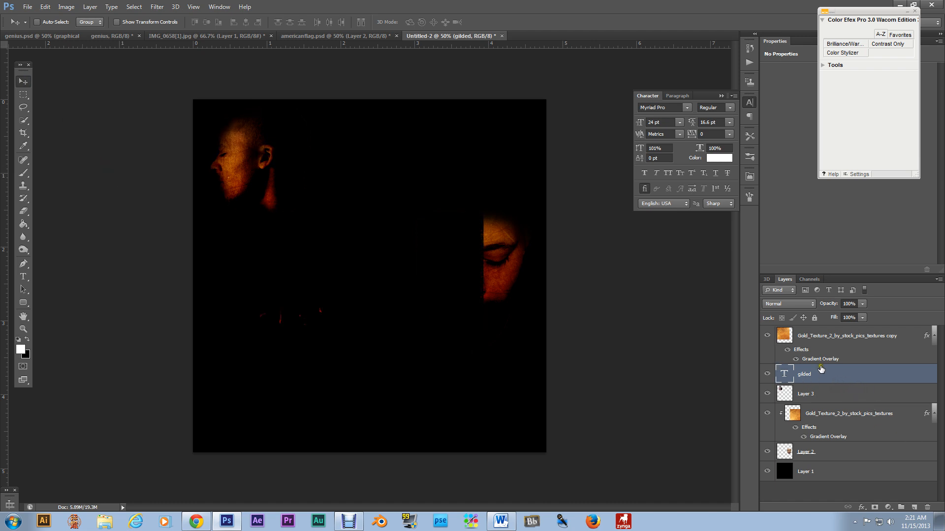
drag(821, 377, 818, 330)
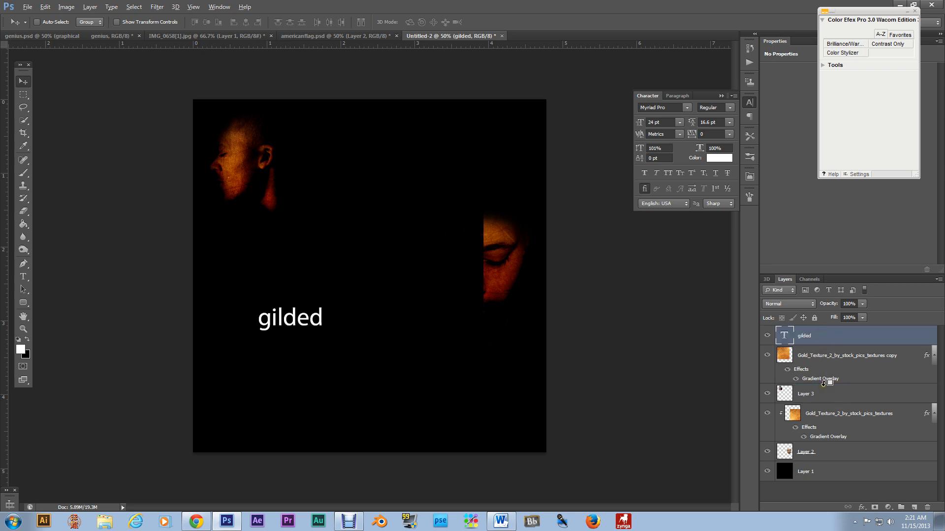
alt+click(822, 383)
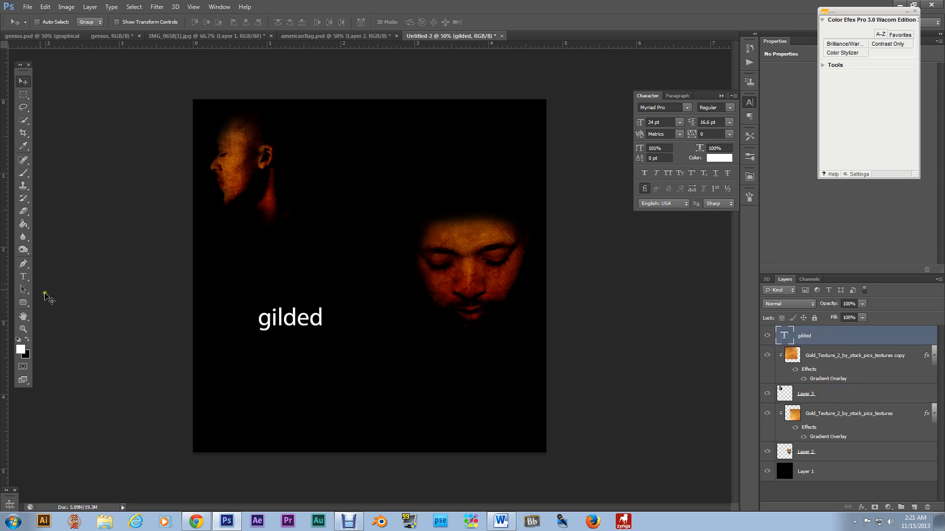
Select the word "gilded", try to apply the Dark Times font to it, and move the text slightly lower.
key(t)
drag(322, 322, 251, 330)
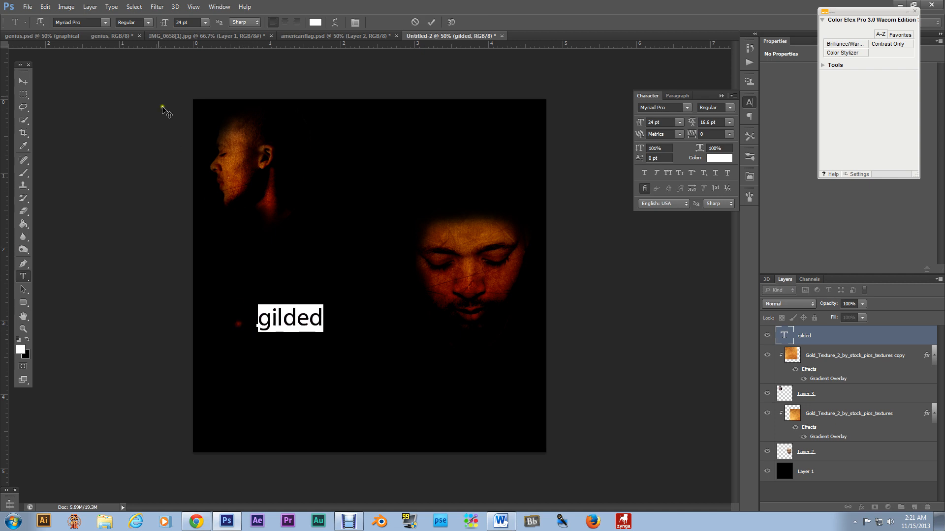
click(102, 28)
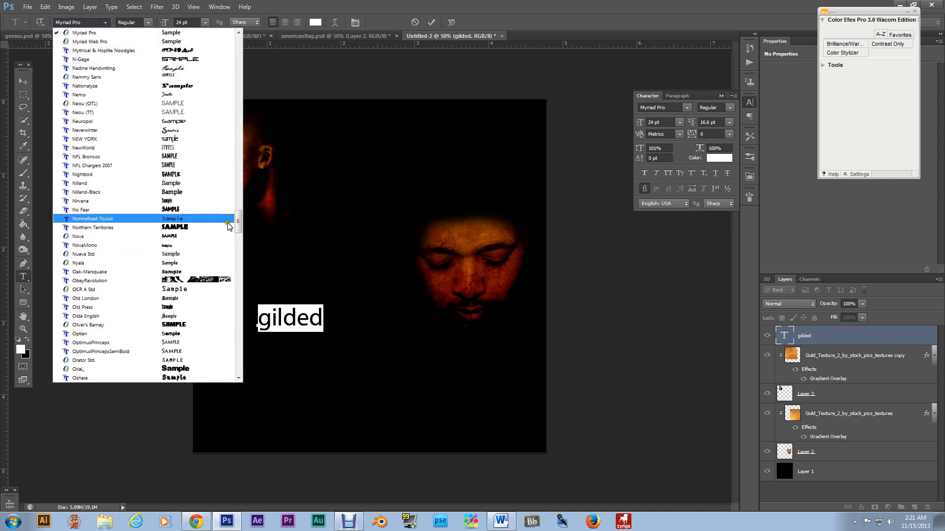
mouse_move(241, 145)
mouse_down()
mouse_move(240, 126)
mouse_move(242, 135)
mouse_up()
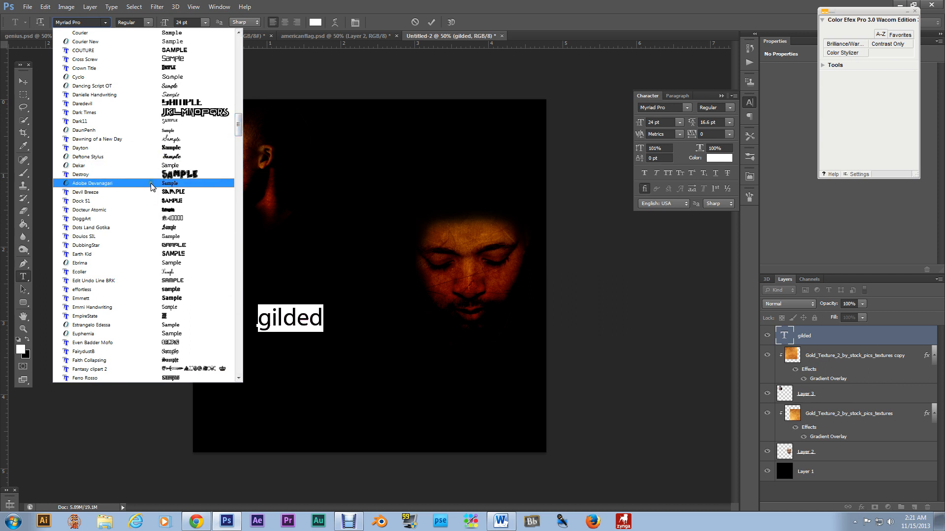
click(147, 114)
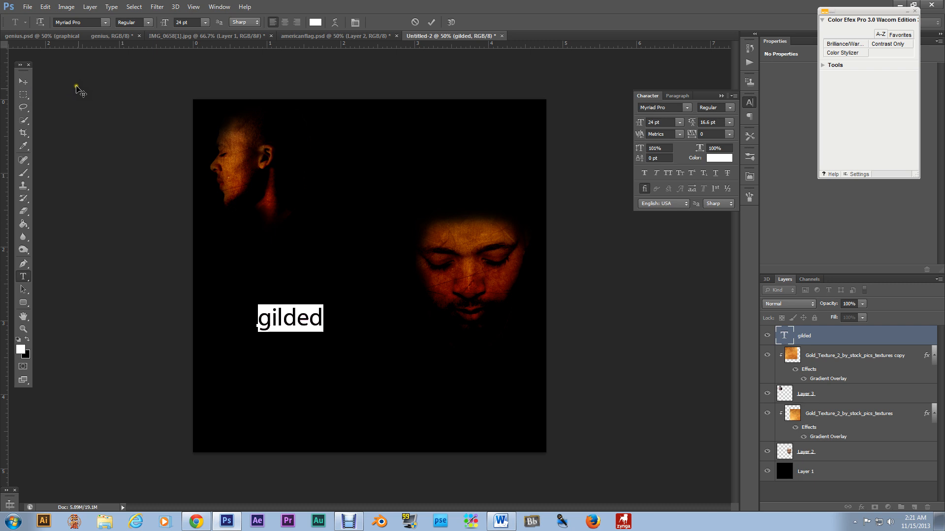
click(23, 81)
drag(328, 349, 271, 340)
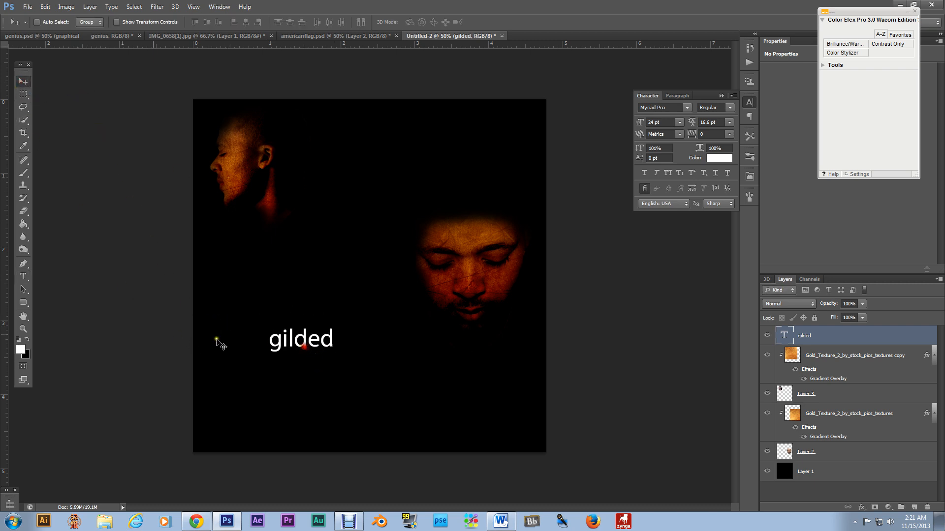
Reselect the moved "gilded" text and try once more to change its font to Dark Times.
click(23, 277)
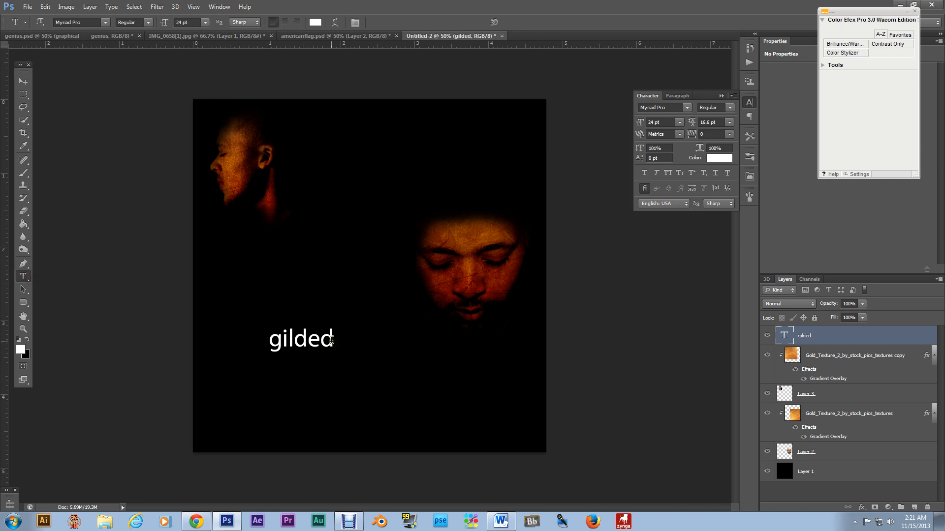
drag(331, 339, 257, 352)
click(106, 22)
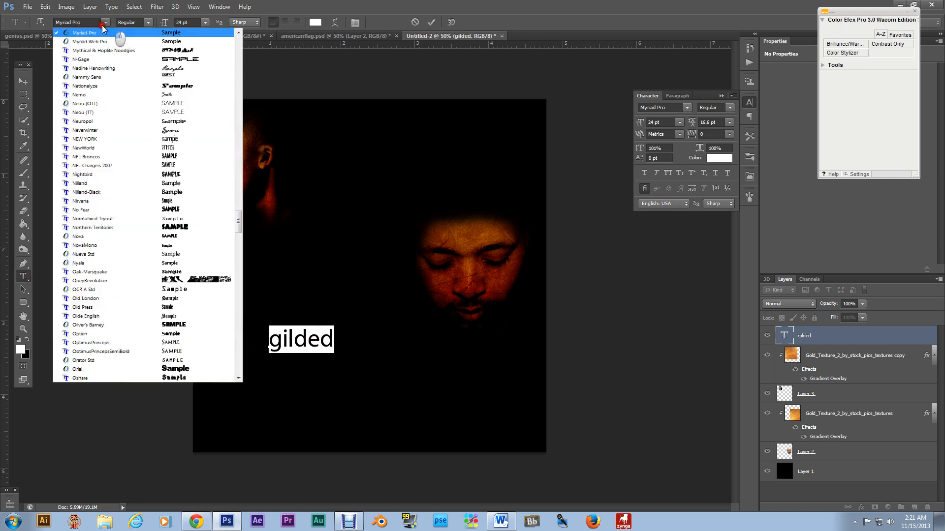
drag(242, 208, 237, 112)
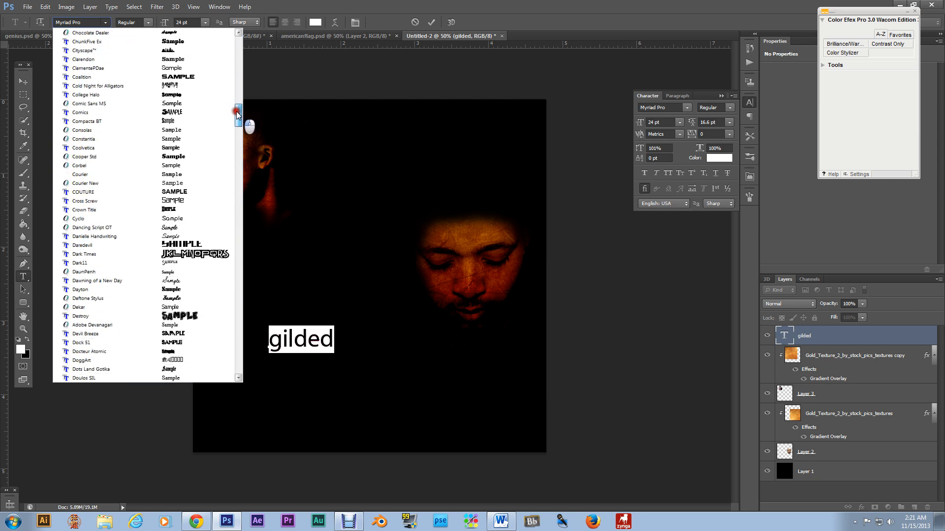
click(165, 255)
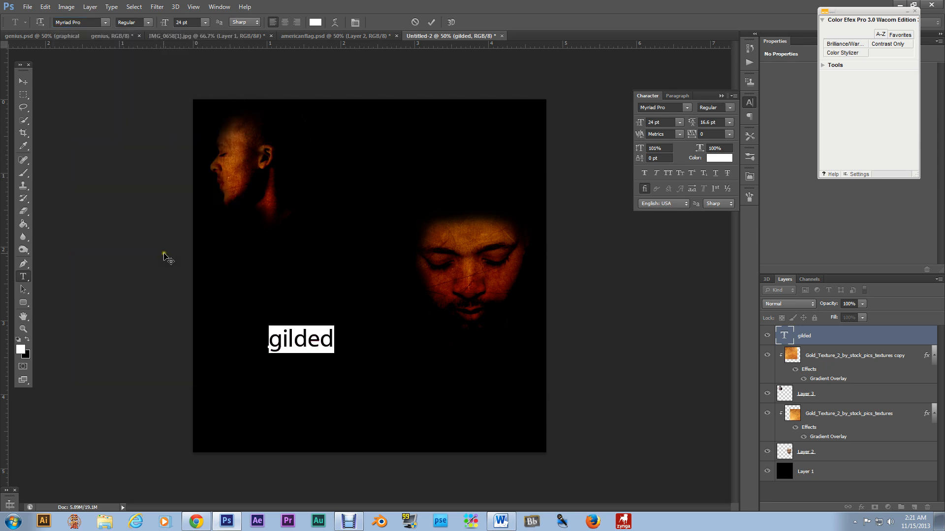
click(24, 81)
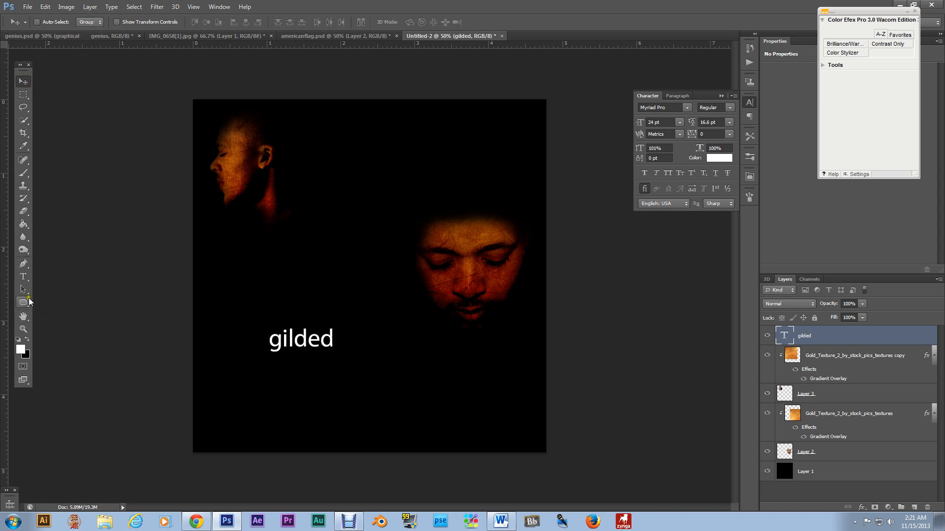
Try Dark Times on a new text line below "gilded", entering a test letter "h" and erasing it.
click(26, 278)
click(105, 23)
drag(240, 152, 239, 114)
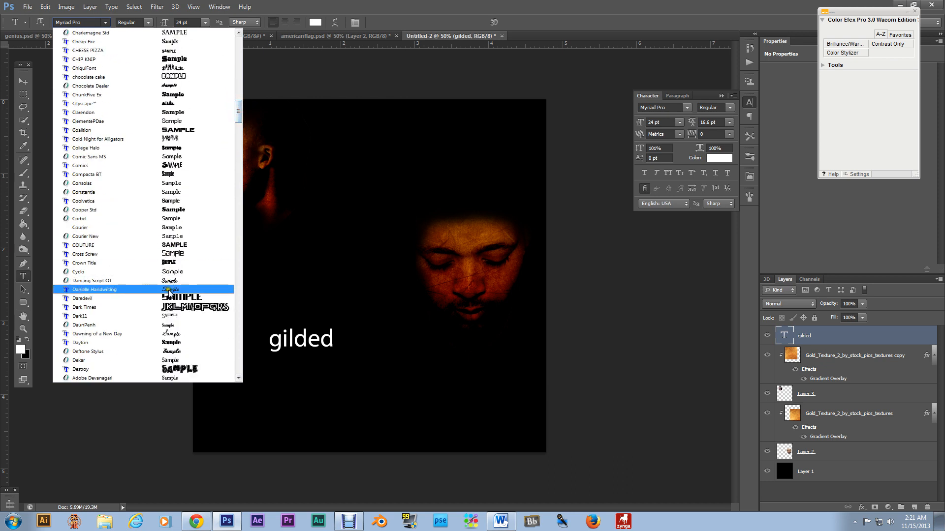
click(168, 304)
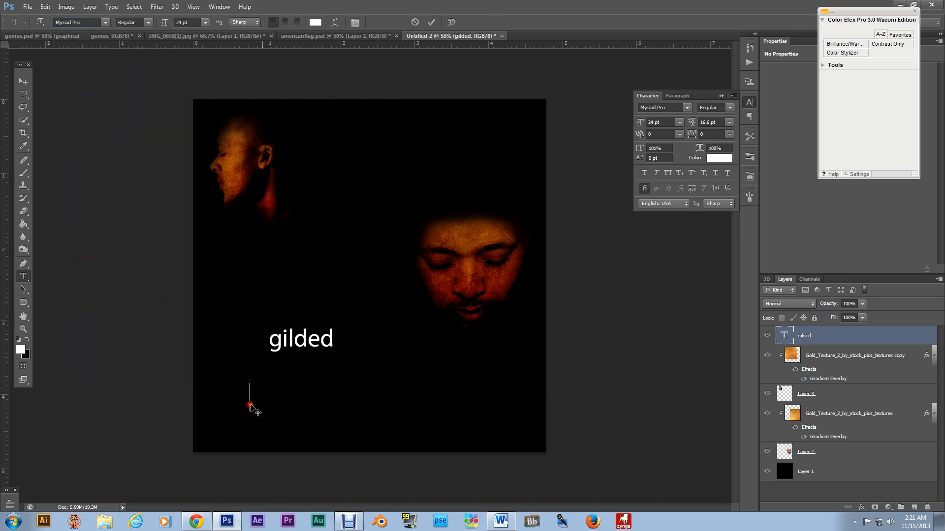
click(250, 404)
text(h)
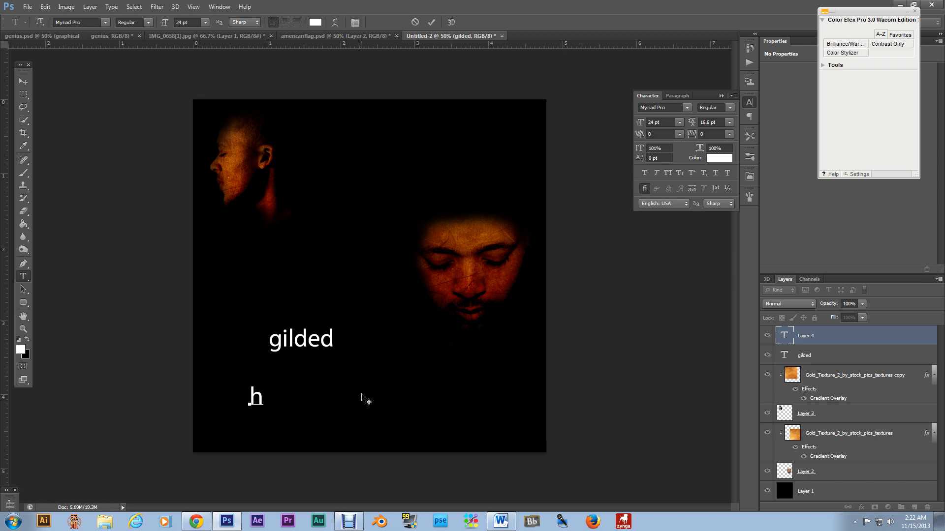
key(BackSpace)
Delete the empty test text layer and the "gilded" text layer.
click(829, 340)
right_click(829, 347)
click(726, 152)
click(450, 196)
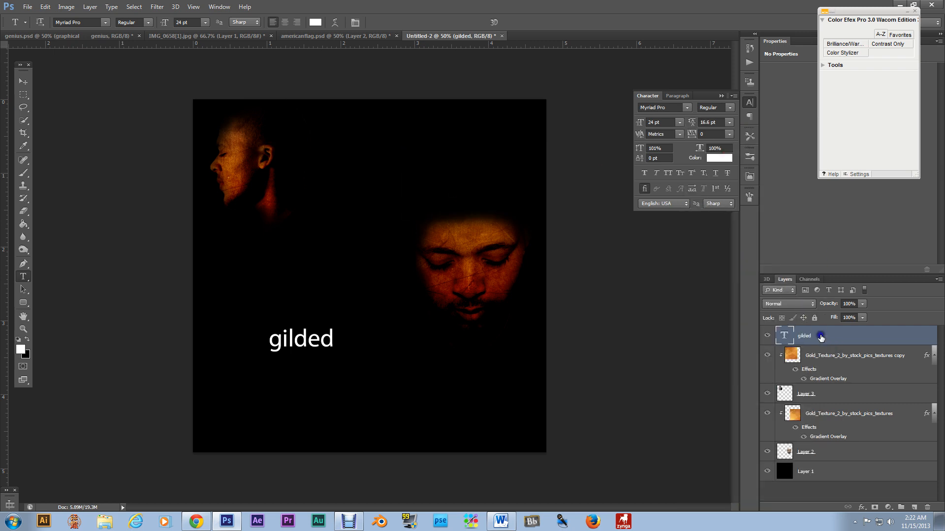
right_click(820, 337)
click(738, 151)
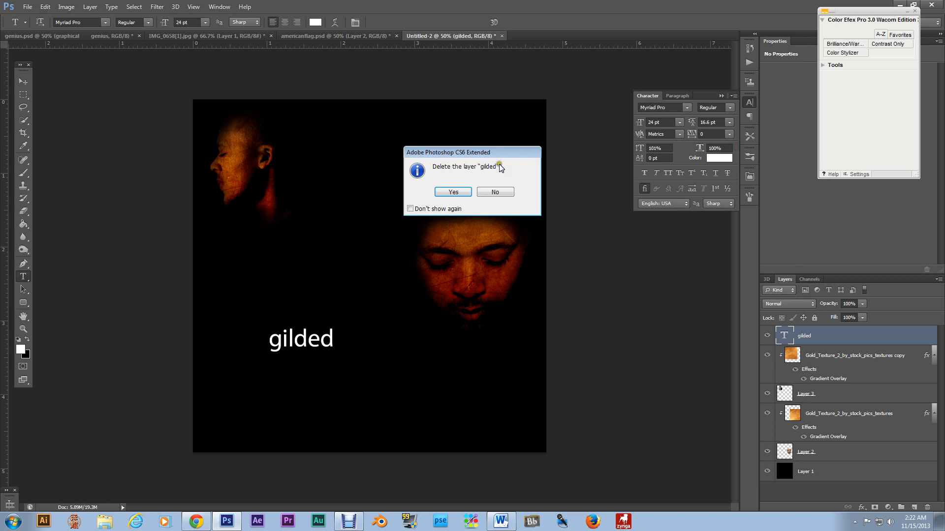
click(453, 192)
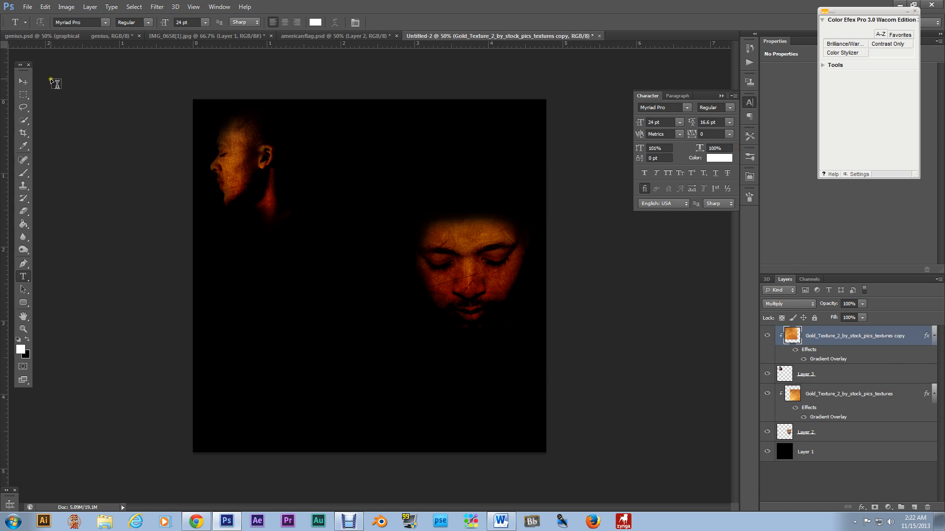
Check the finished cover in genius.psd for reference and return to the Untitled-2 document.
click(38, 36)
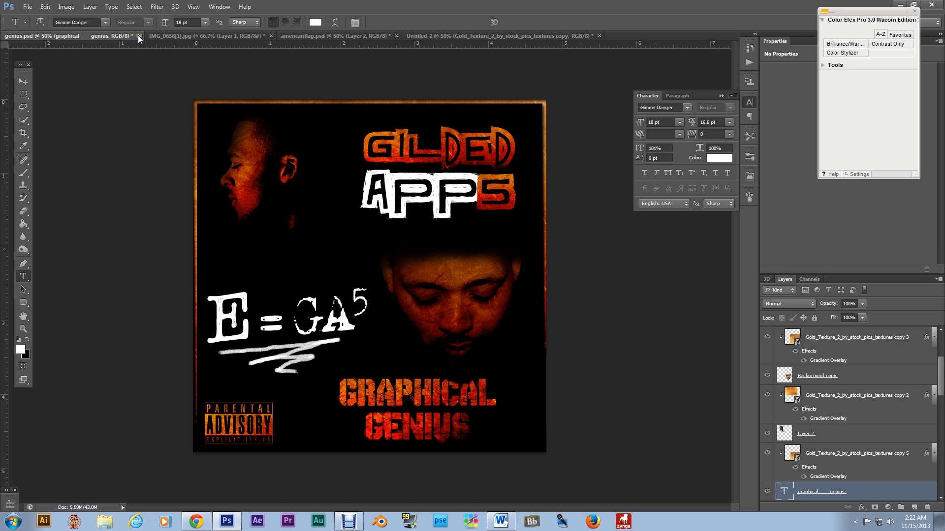
click(524, 36)
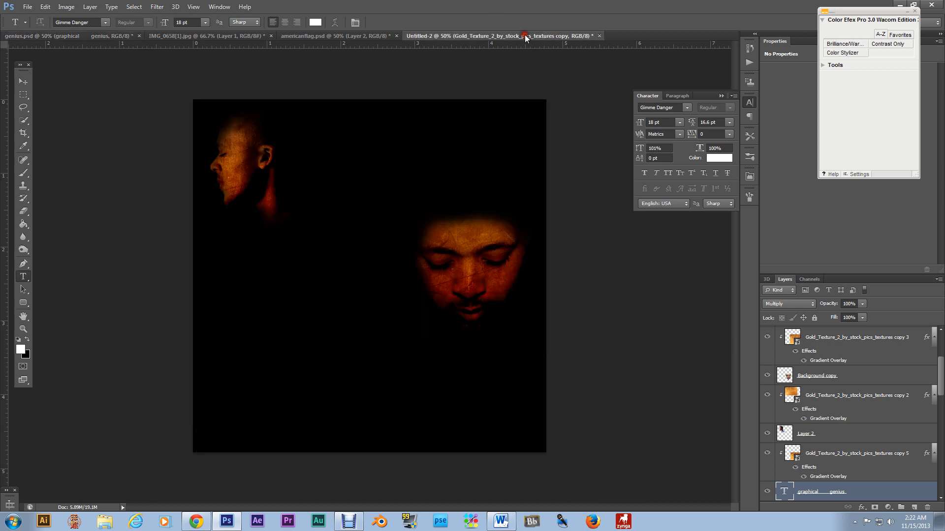
click(86, 34)
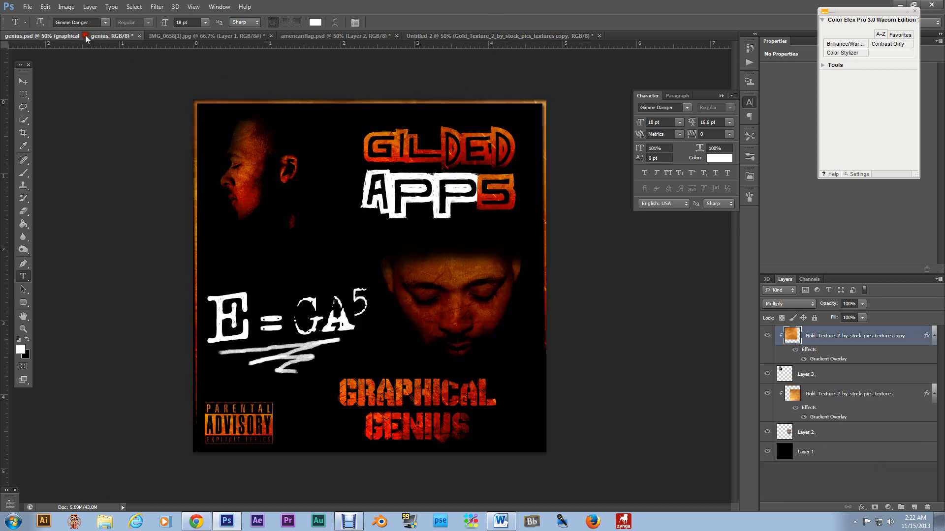
click(565, 35)
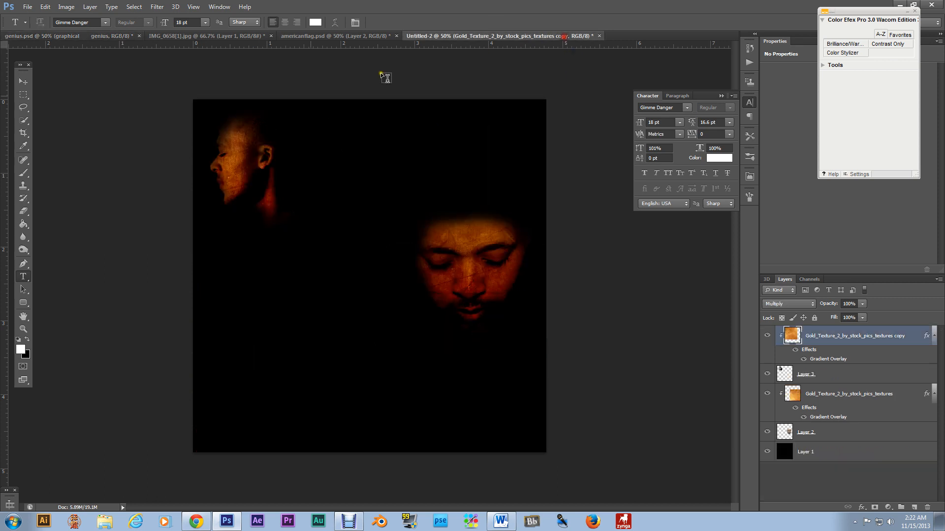
Enlarge Layer 3 together with its gold texture copy using Free Transform, and reposition the profile portrait in its corner of the canvas.
click(22, 80)
shift+click(833, 372)
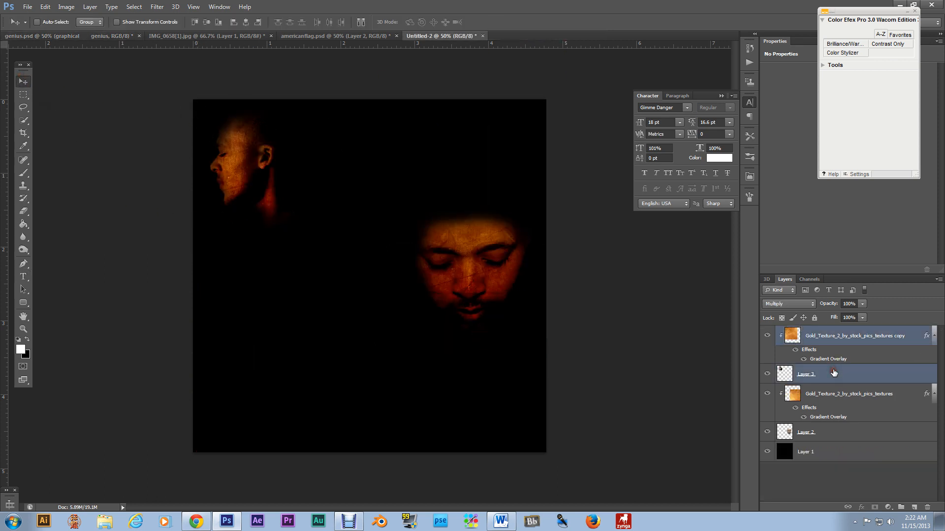
key(ctrl+t)
drag(480, 379, 548, 424)
drag(382, 270, 356, 260)
key(Return)
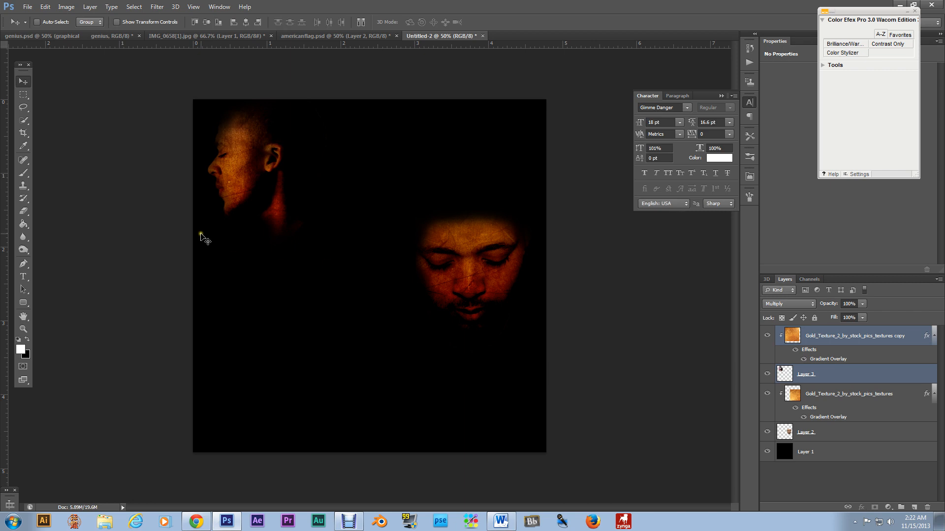
Add the text "GRAPHICAL GENIUS" on two lines below the profile portrait in white Gimme Danger at 18 pt.
click(23, 277)
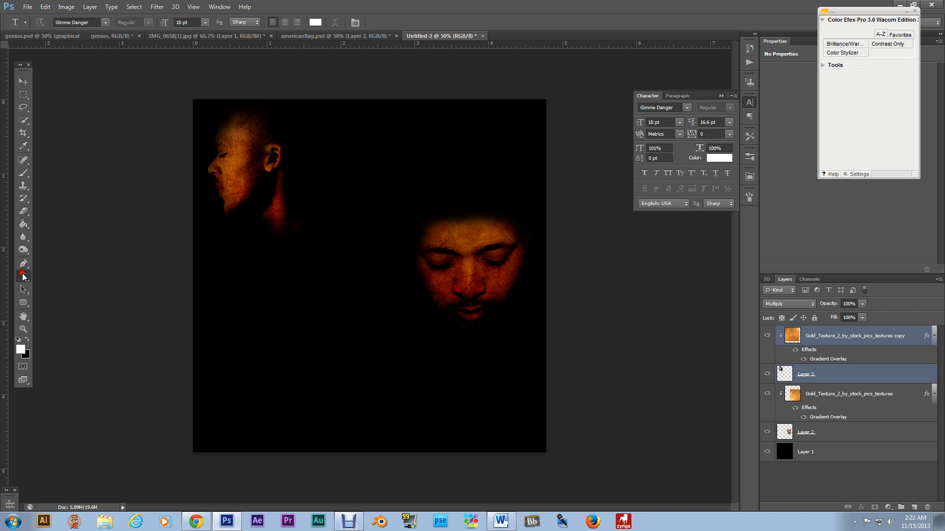
click(225, 312)
text(IFU)
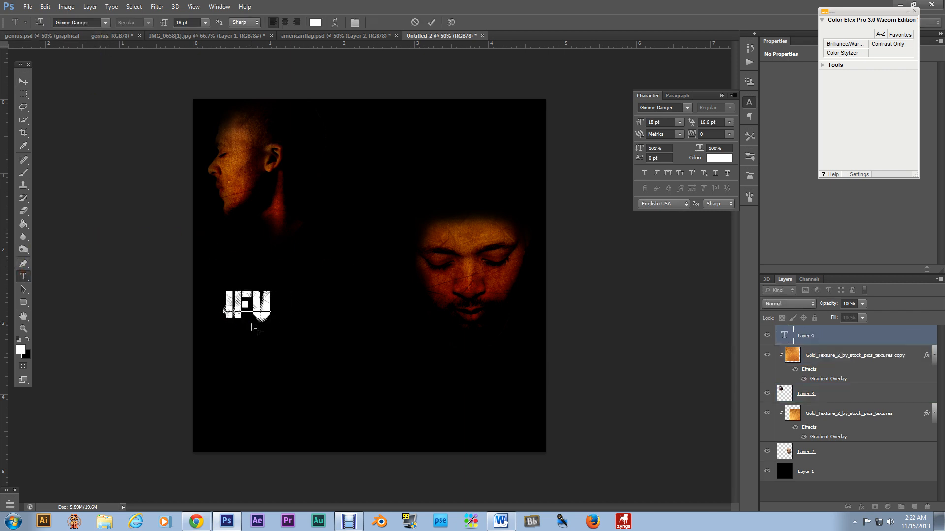
key(BackSpace)
key(BackSpace)
key(BackSpace)
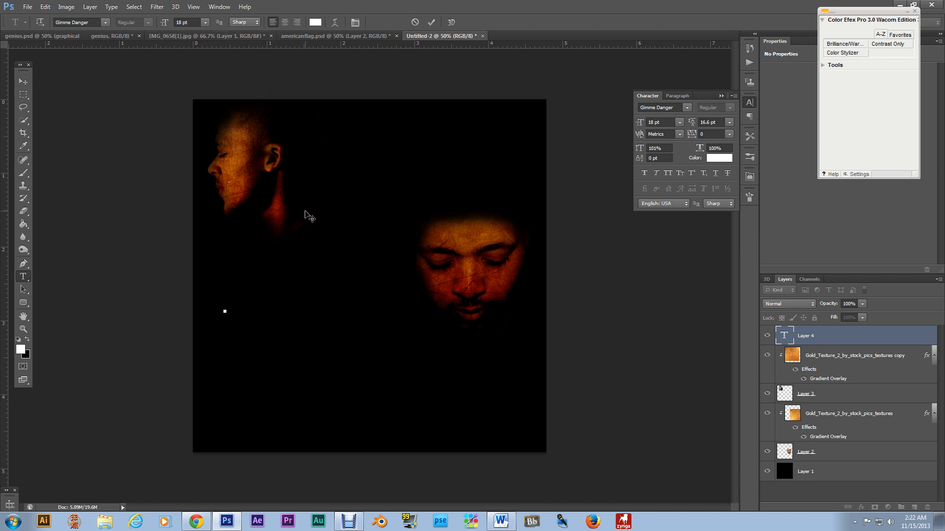
text(CR)
key(BackSpace)
key(BackSpace)
text(GRAPHICAL )
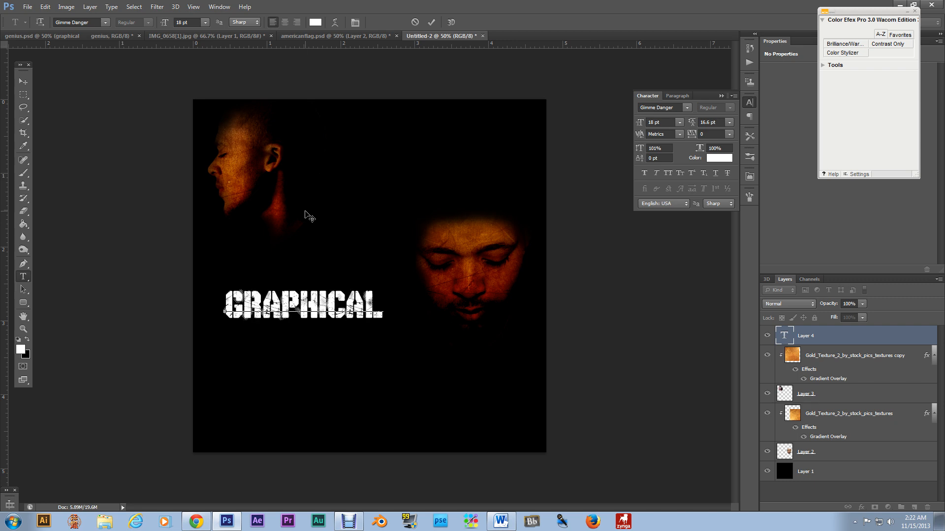
text(GENIUS)
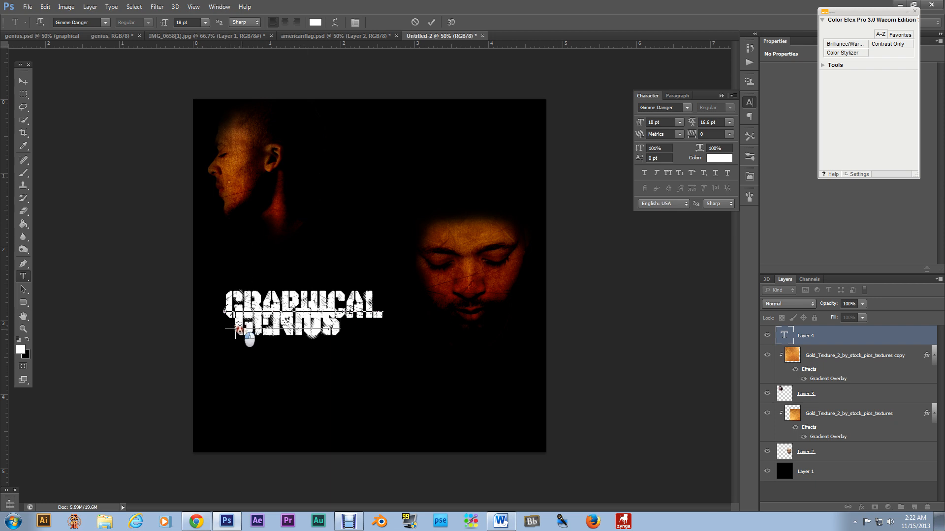
Select the word "GENIUS" and increase its leading to 30.6 pt to separate it from the line above.
drag(696, 124, 704, 129)
drag(343, 325, 227, 321)
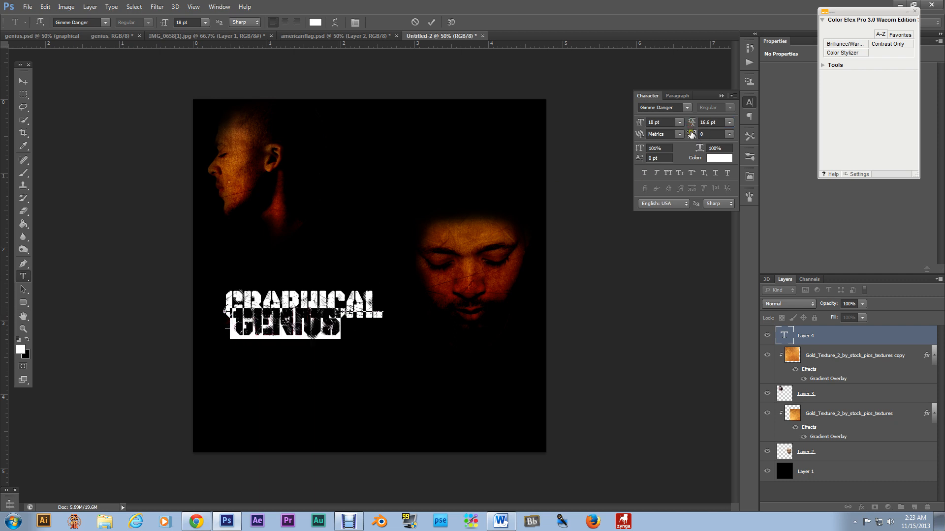
drag(692, 129, 699, 127)
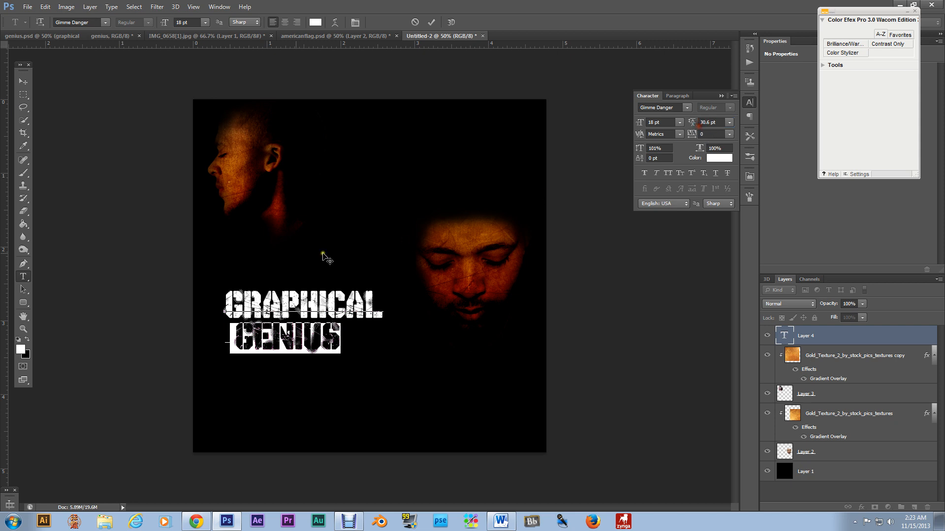
Adjust the spaces before "GENIUS" to centre it under "GRAPHICAL", and commit the text.
click(228, 336)
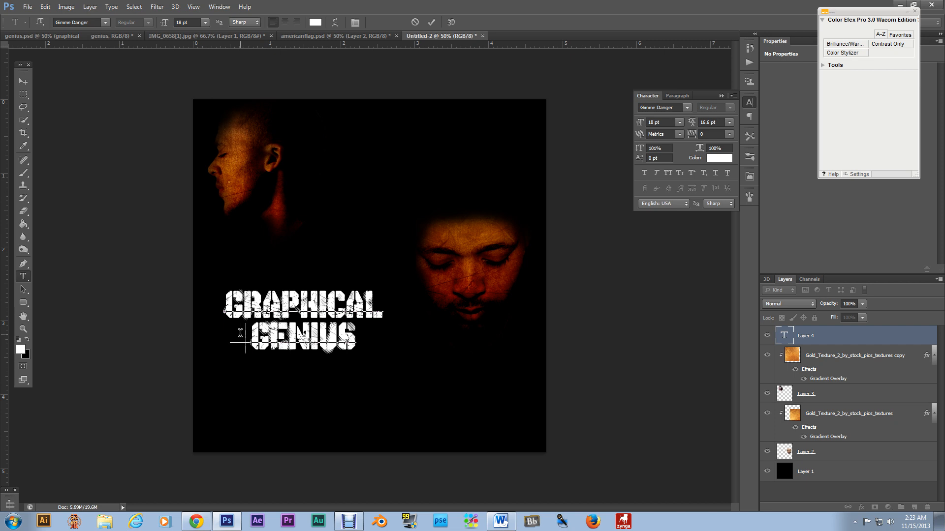
key(BackSpace)
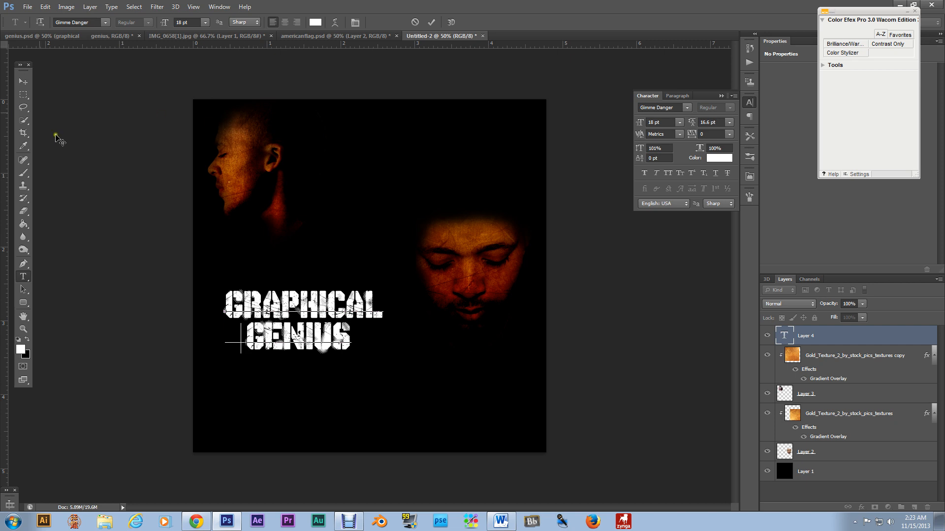
click(23, 81)
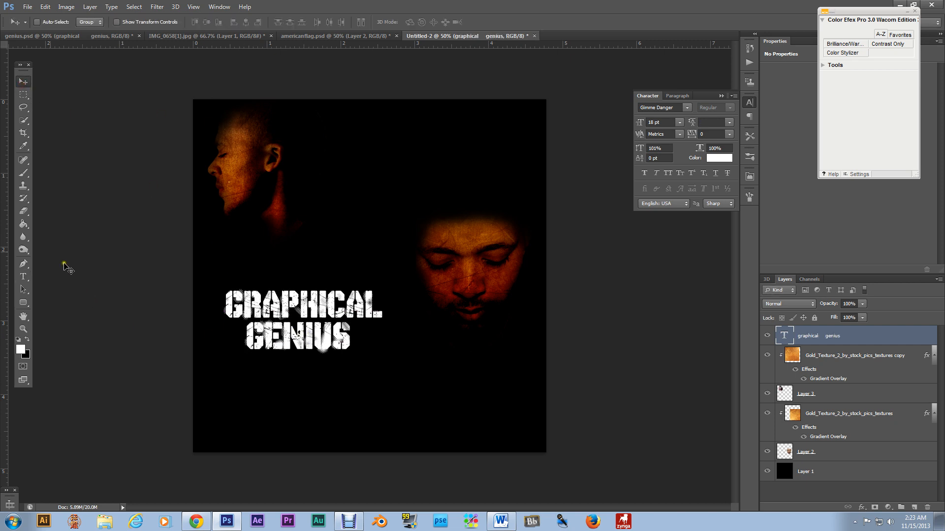
Fine-tune the indent of "GENIUS", commit the text, and move the title below the front-facing portrait near the canvas's lower edge.
click(23, 276)
click(241, 328)
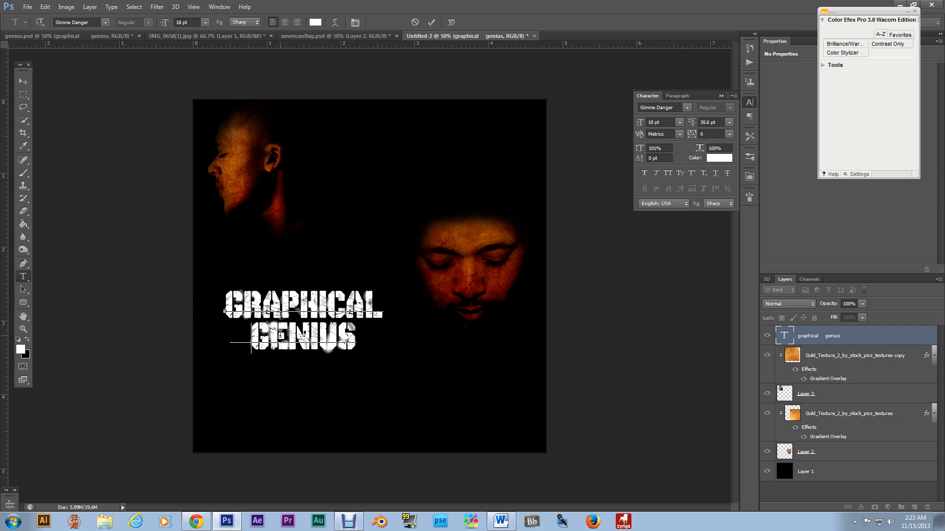
key(BackSpace)
click(23, 81)
drag(299, 301, 446, 379)
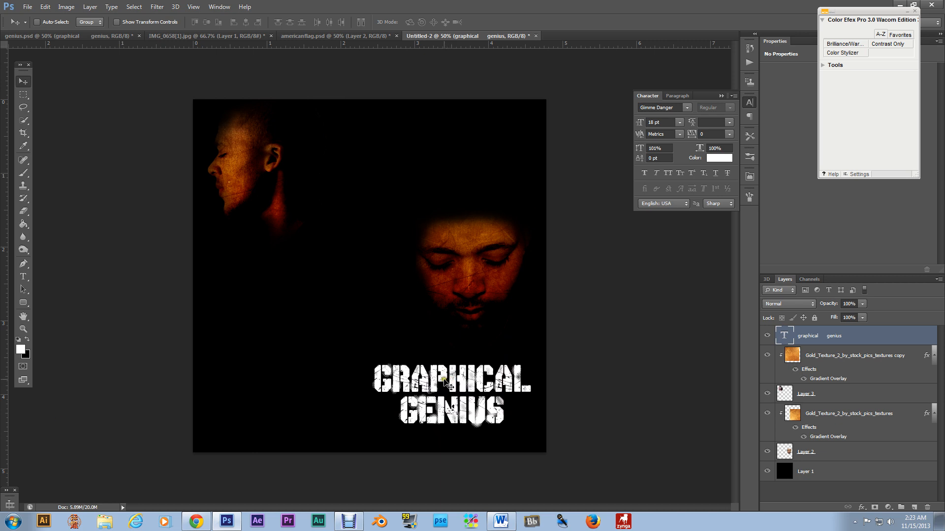
Duplicate the profile portrait's gold texture layer, place the copy over the "GRAPHICAL GENIUS" title, and clip it to the text.
click(836, 363)
right_click(836, 363)
click(801, 169)
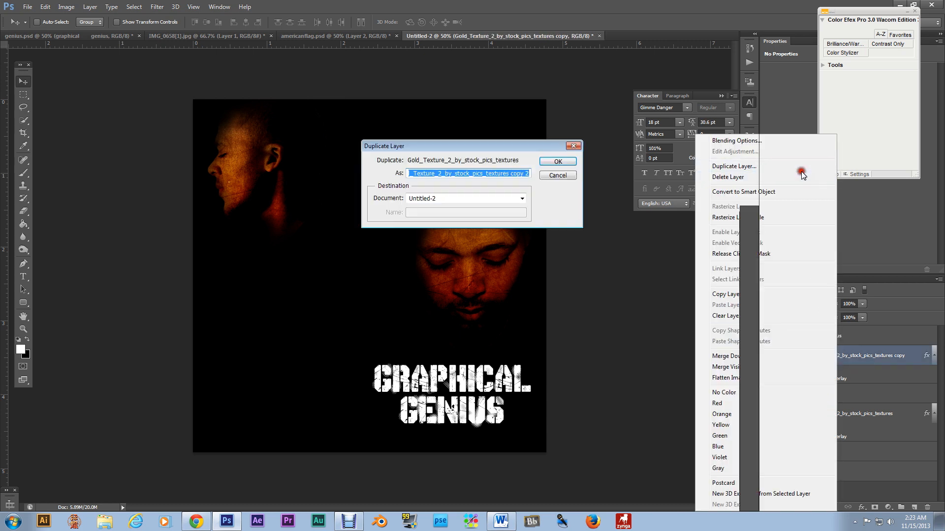
click(559, 162)
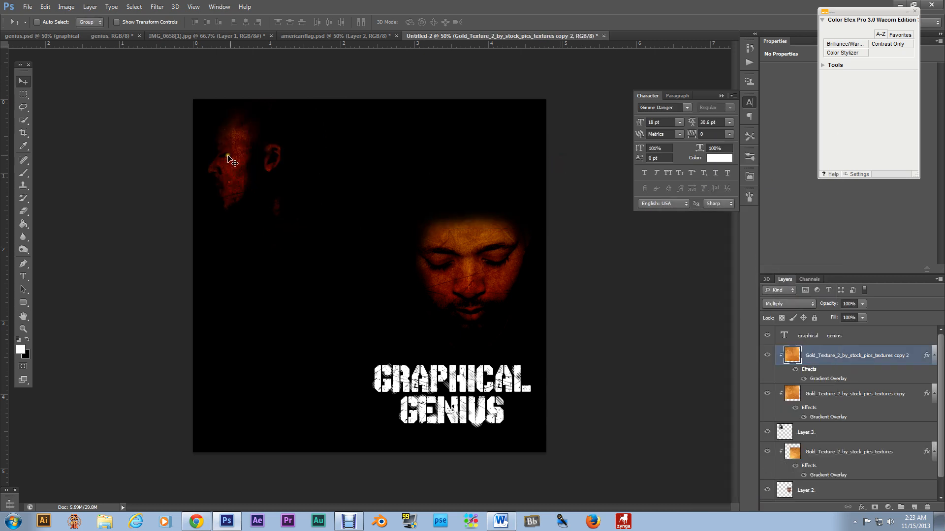
alt+click(840, 383)
drag(837, 359, 838, 327)
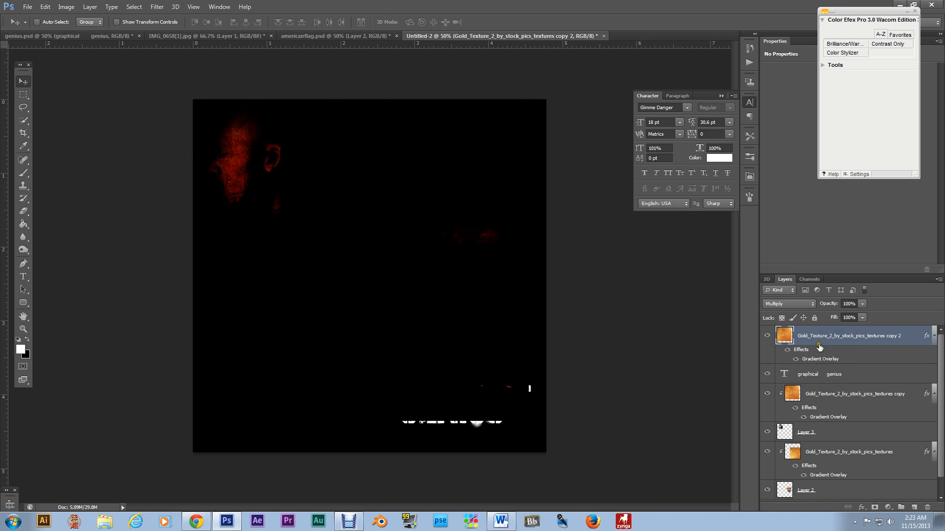
drag(448, 370, 448, 346)
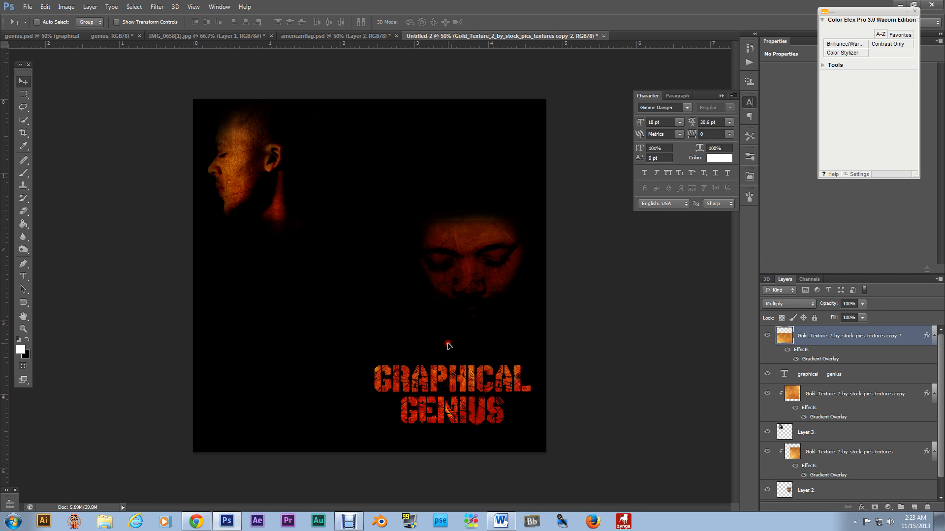
alt+click(859, 362)
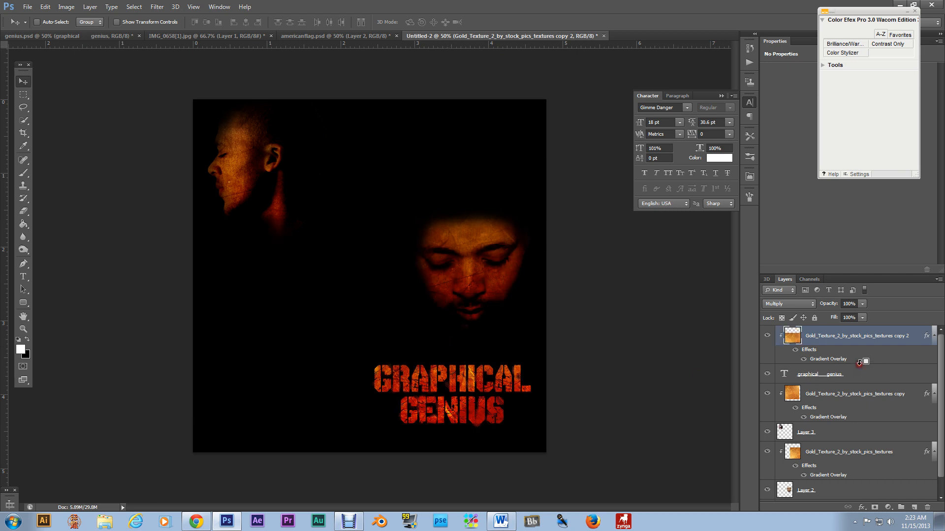
Nudge the gold-textured title slightly down, and move the front-facing portrait with its texture down and left, closer to the title.
drag(480, 408, 442, 400)
click(831, 377)
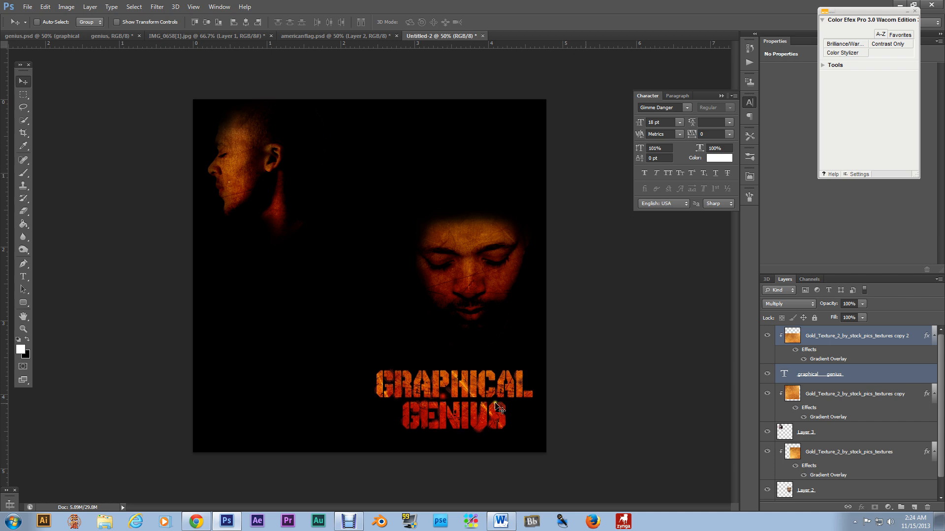
scroll(912, 451, down, 1)
click(815, 430)
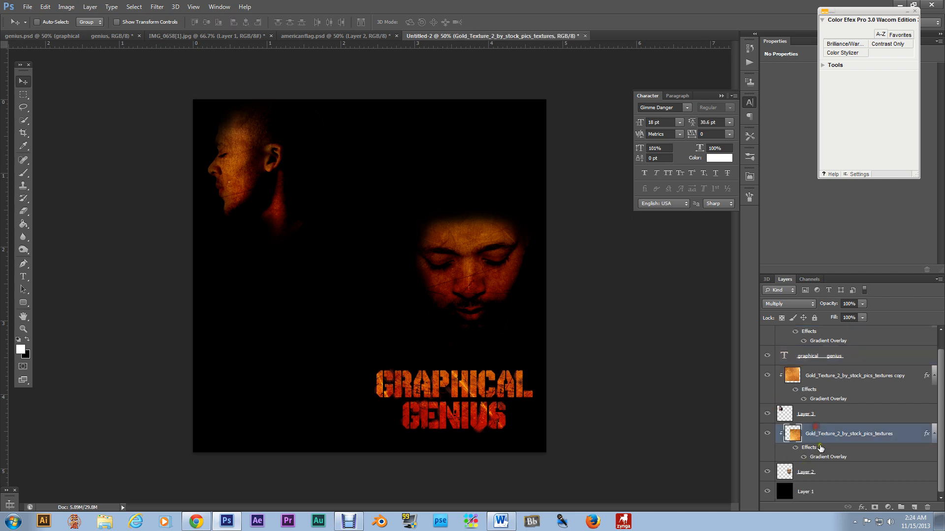
ctrl+click(826, 473)
drag(500, 302, 483, 318)
mouse_move(939, 459)
mouse_down()
mouse_move(939, 418)
mouse_move(942, 462)
mouse_up()
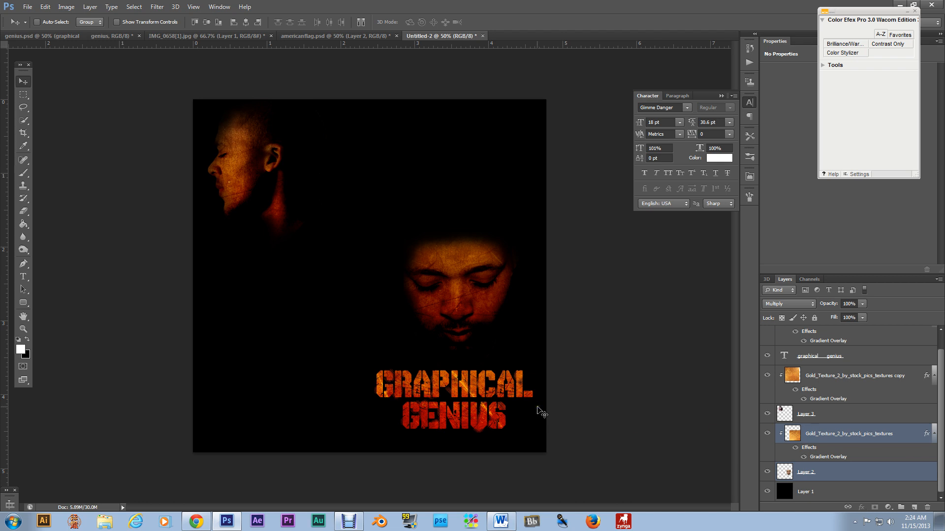
Move the profile portrait together with its clipped gold texture slightly down and right, away from the canvas corner.
scroll(871, 423, up, 1)
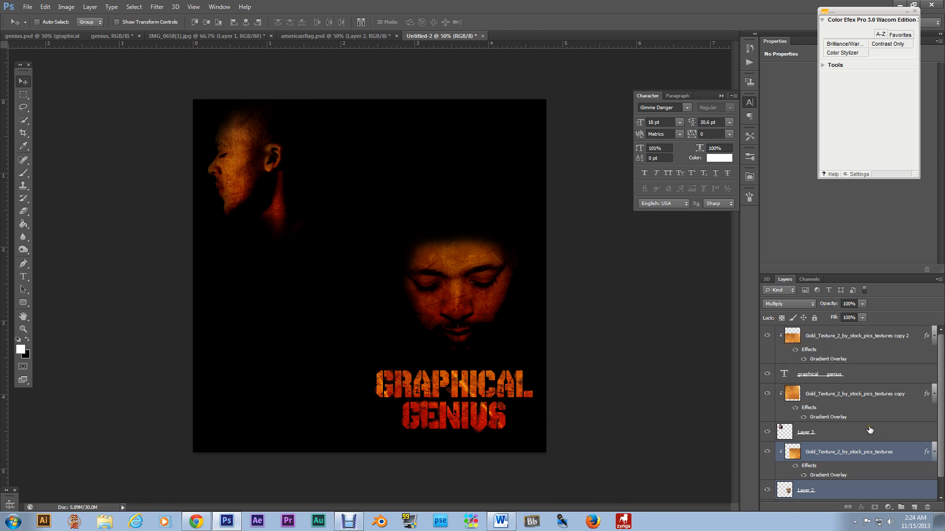
click(842, 434)
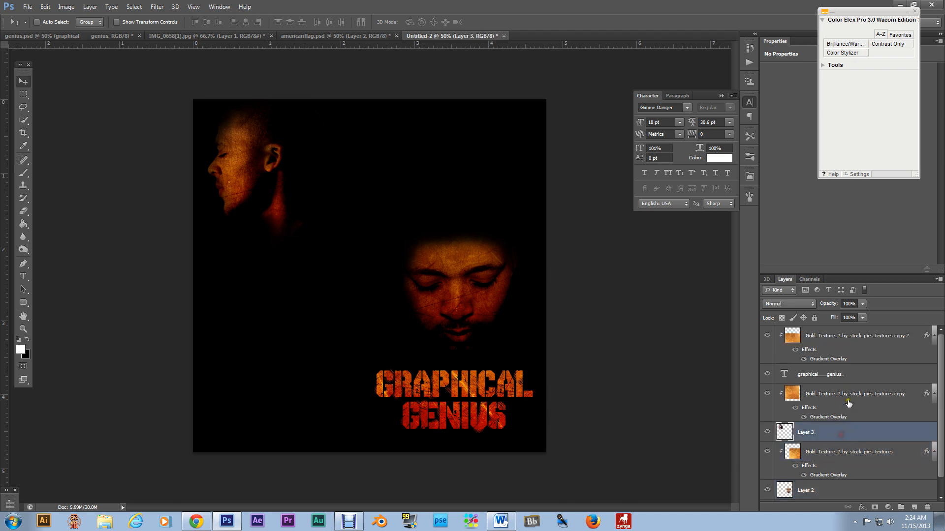
ctrl+click(861, 408)
drag(250, 189, 258, 198)
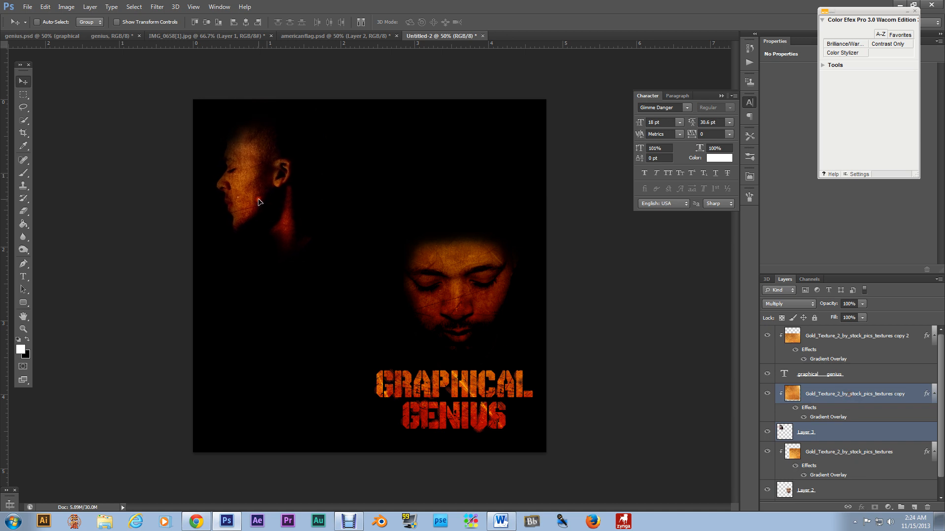
Examine the finished cover in genius.psd, hiding and showing its upper gold texture layer, and return to Untitled-2.
click(65, 33)
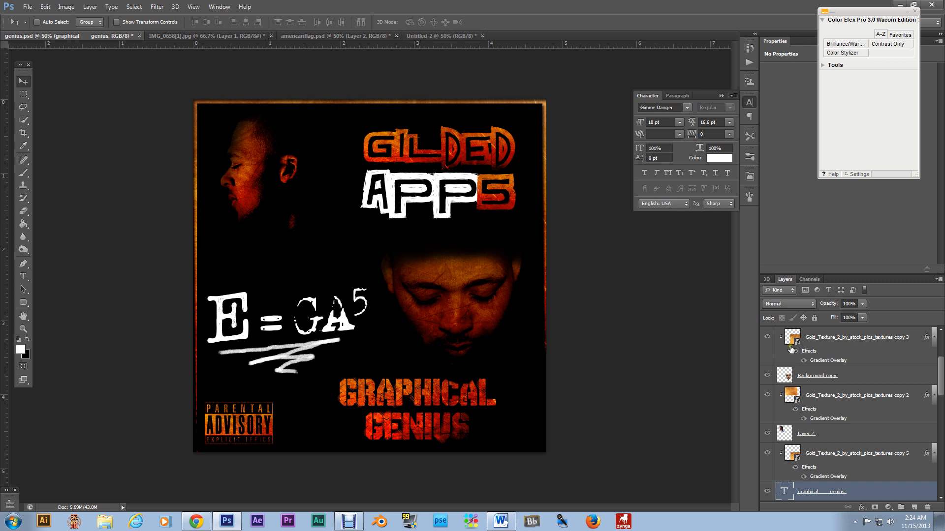
scroll(875, 481, up, 3)
click(769, 355)
click(768, 355)
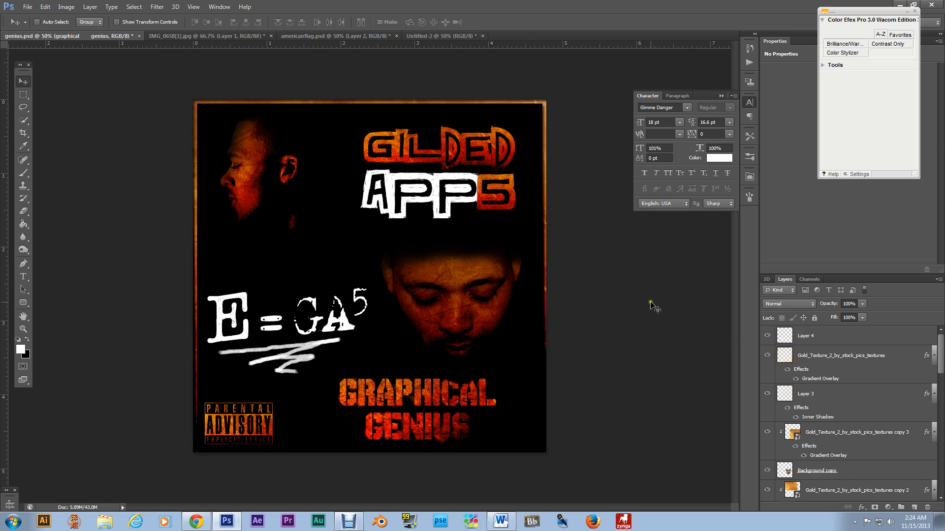
click(452, 36)
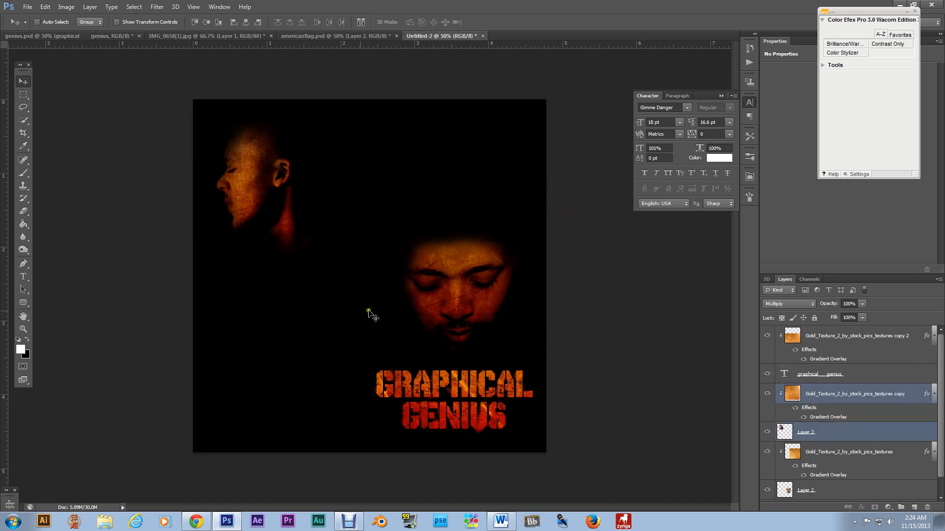
Add the letter "E" as white text in the Linowrite font in the empty area below the profile portrait.
click(27, 280)
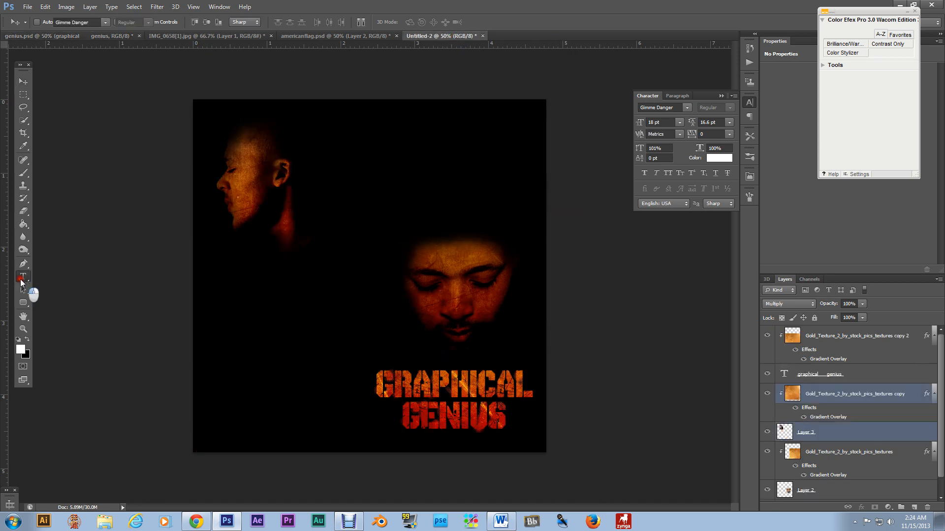
click(232, 338)
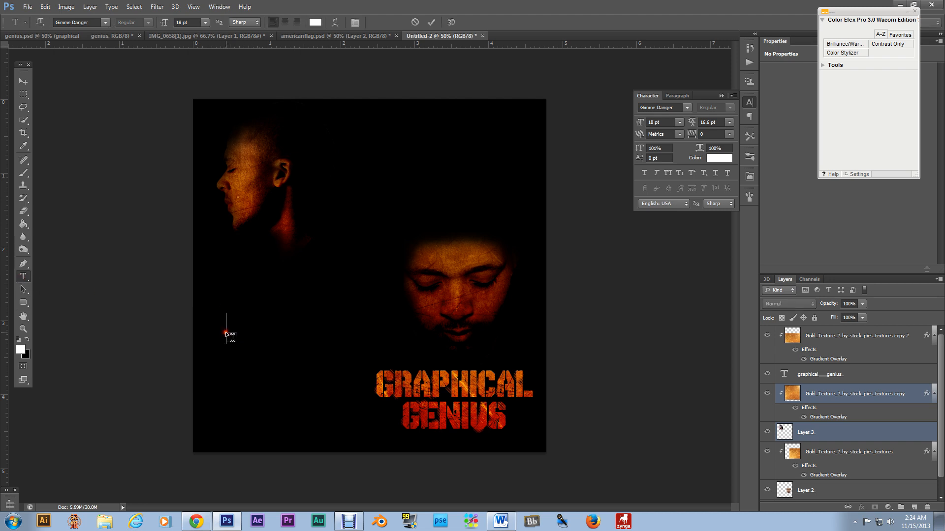
click(106, 22)
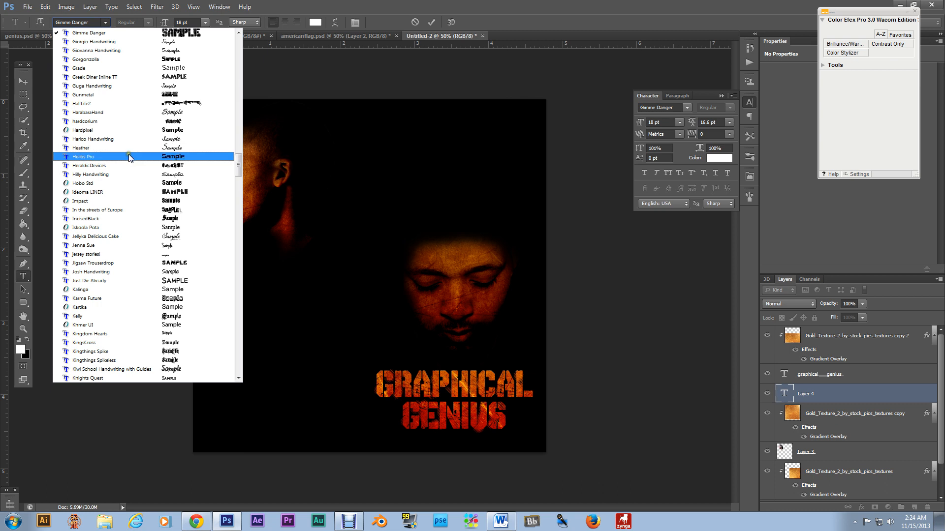
scroll(123, 172, down, 2)
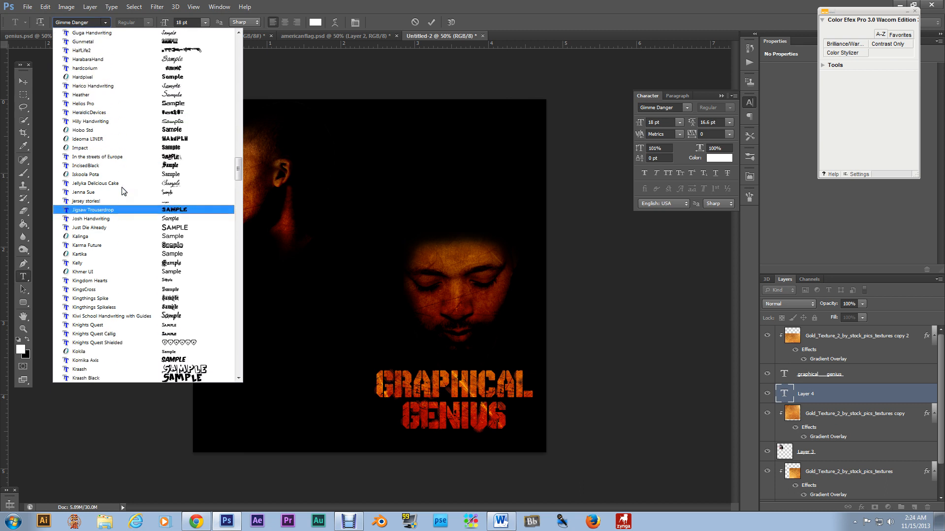
scroll(123, 191, down, 6)
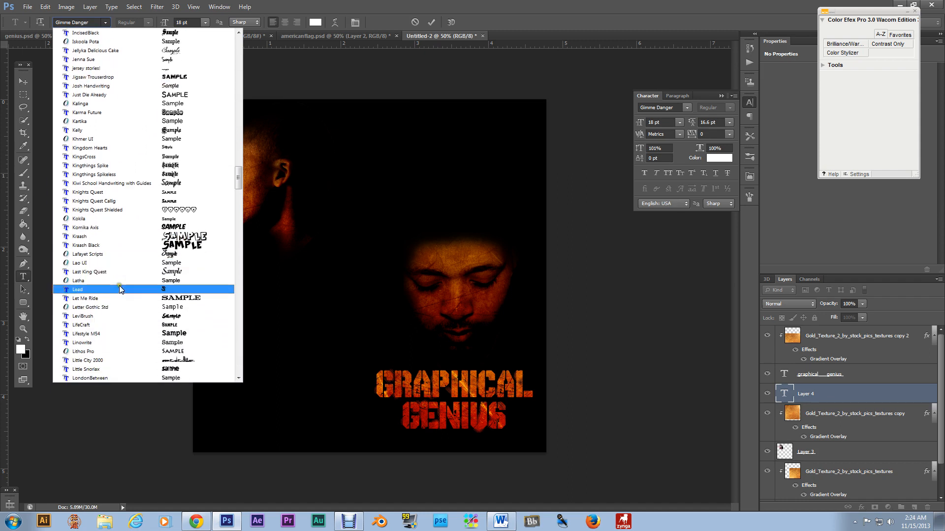
click(120, 316)
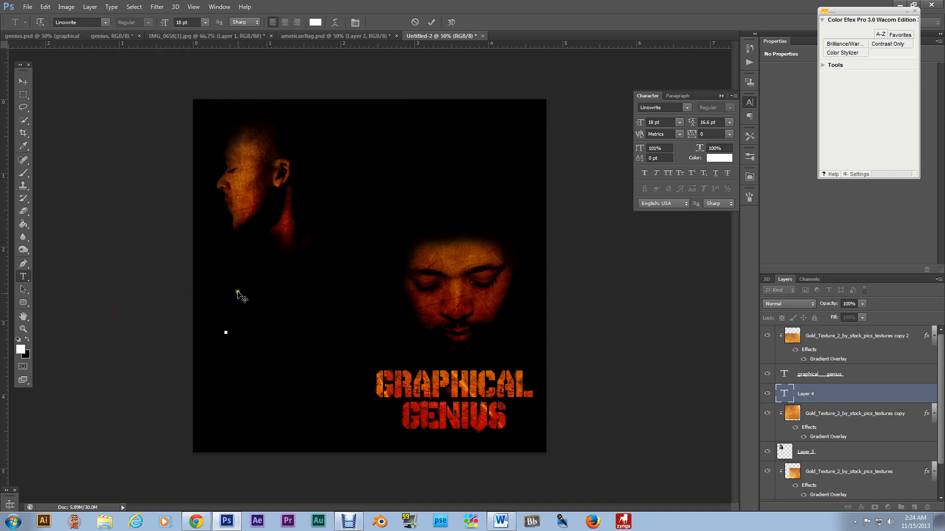
text(E)
Set the "E" to 66 pt, commit it, and shift it slightly left below the profile portrait.
drag(240, 328, 220, 332)
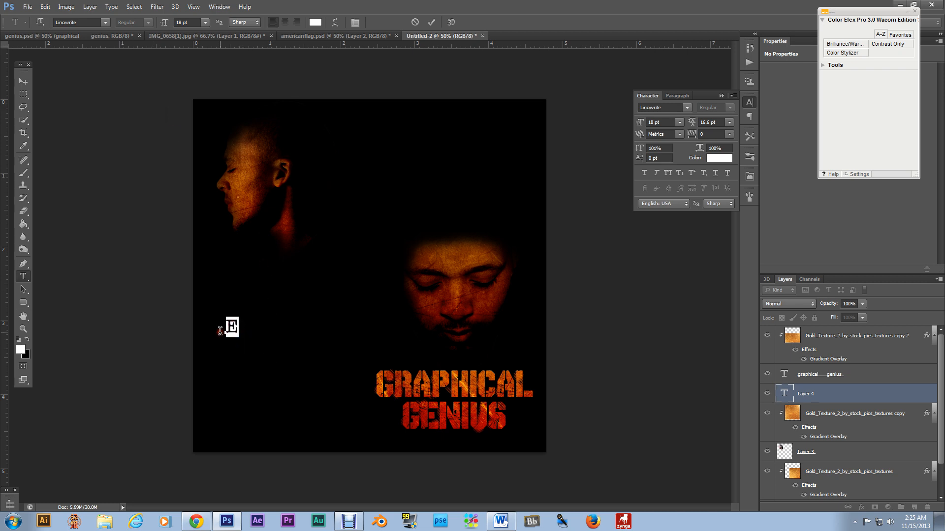
double_click(180, 22)
text(66)
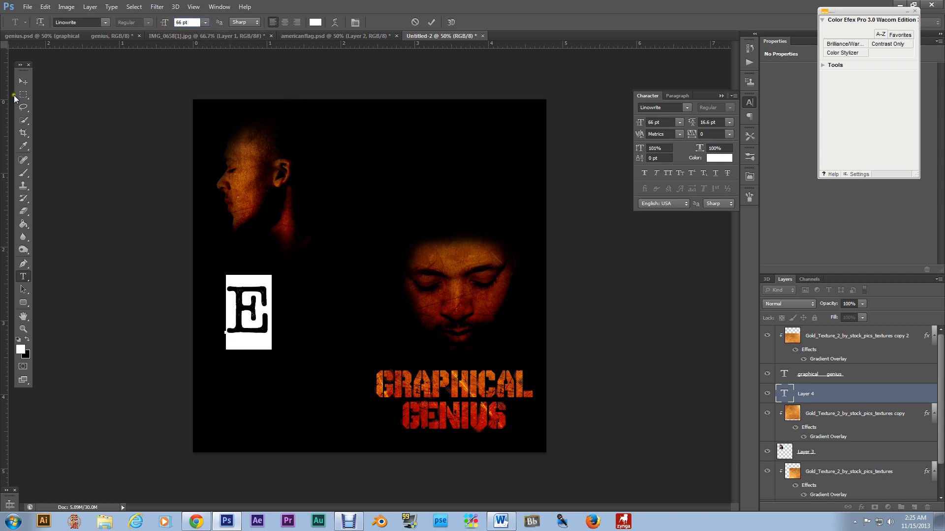
click(23, 81)
drag(239, 311, 235, 312)
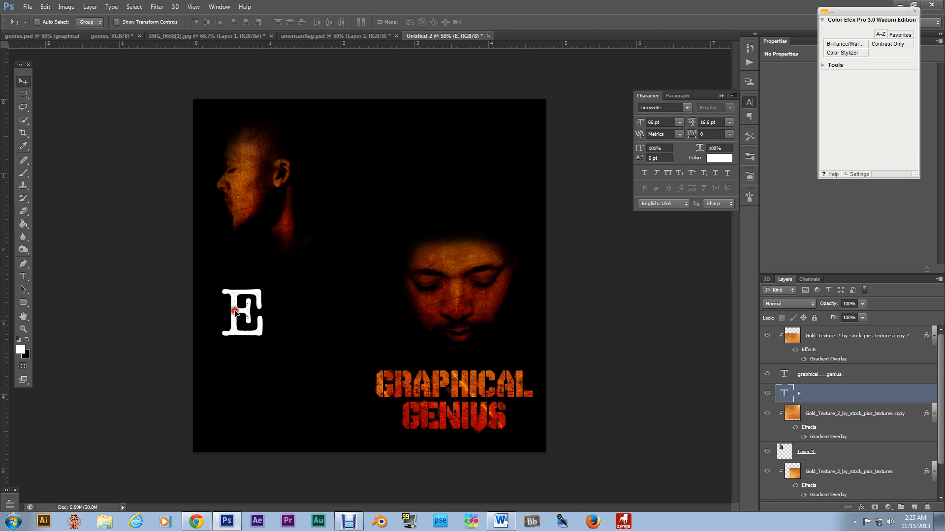
Add the text "=Ga5" in the 1942 report font at 66 pt on its own layer and align it beside the "E".
click(29, 277)
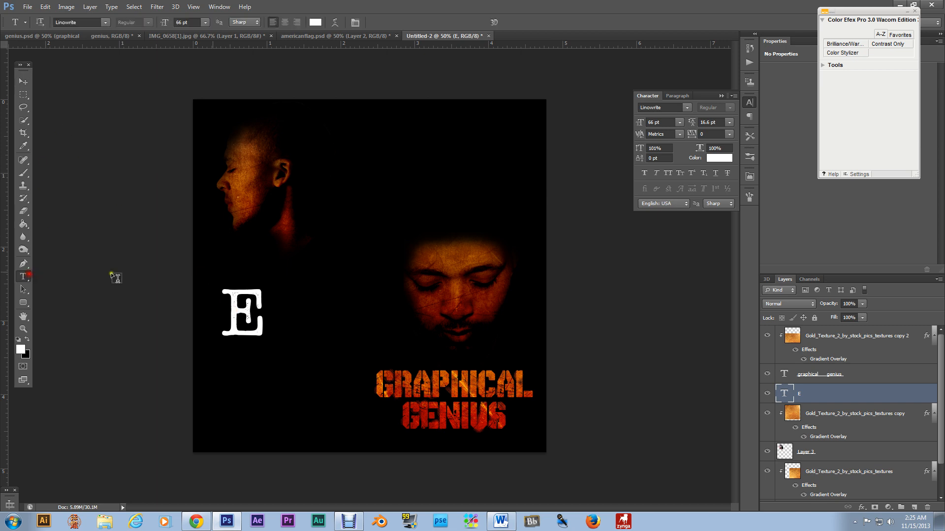
click(281, 288)
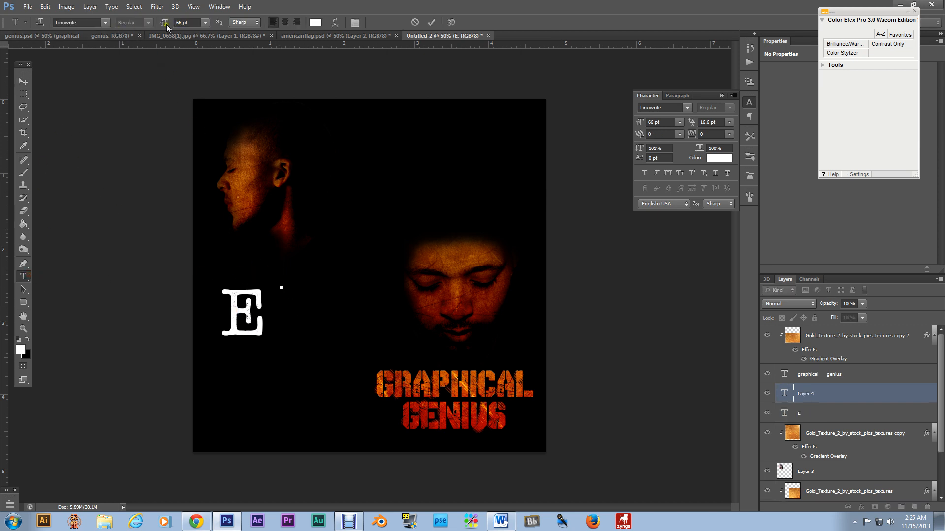
click(105, 22)
click(239, 183)
drag(240, 183, 239, 48)
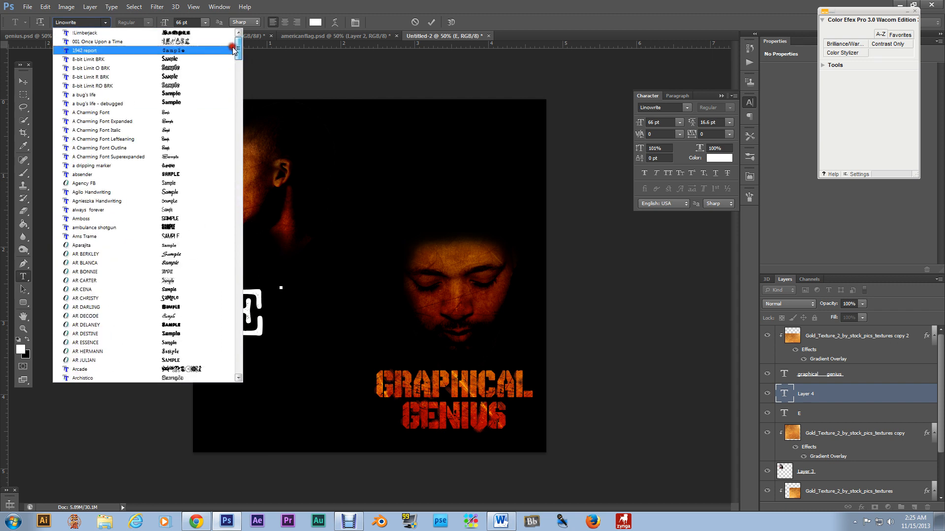
click(152, 49)
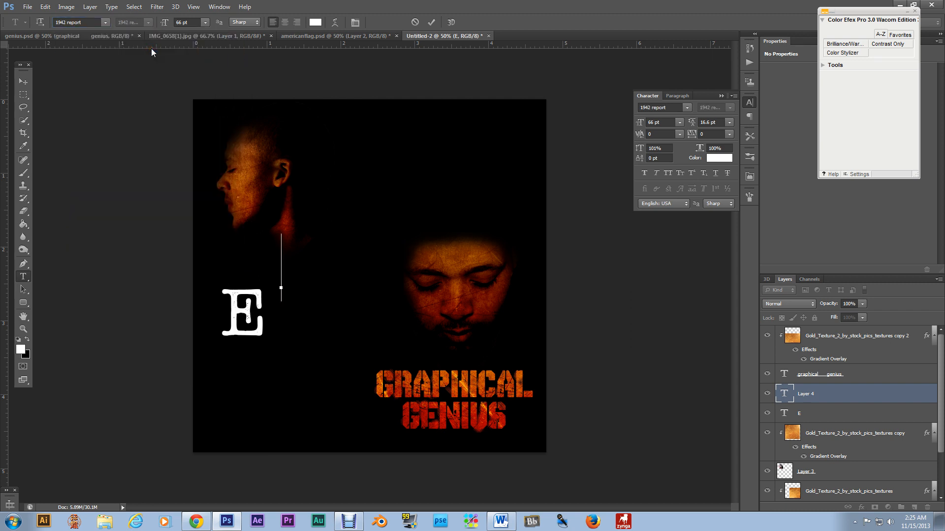
text(=)
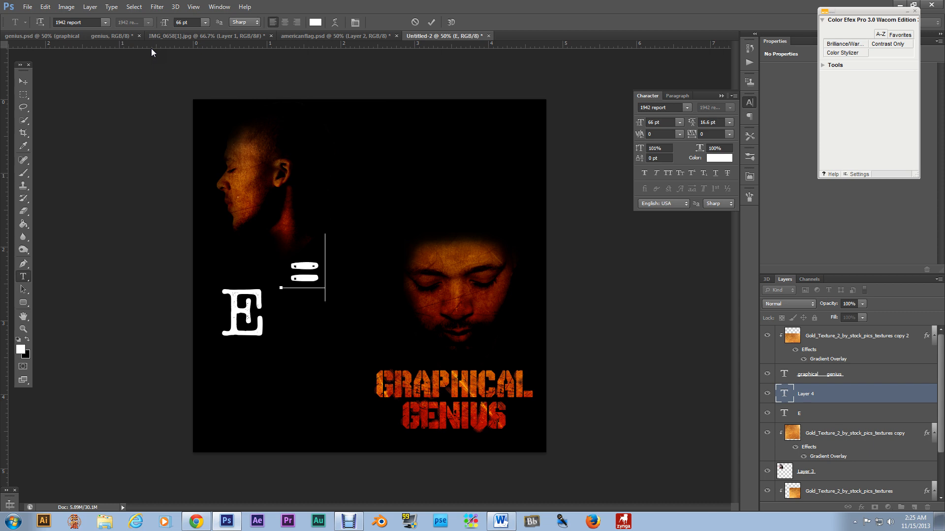
text(G)
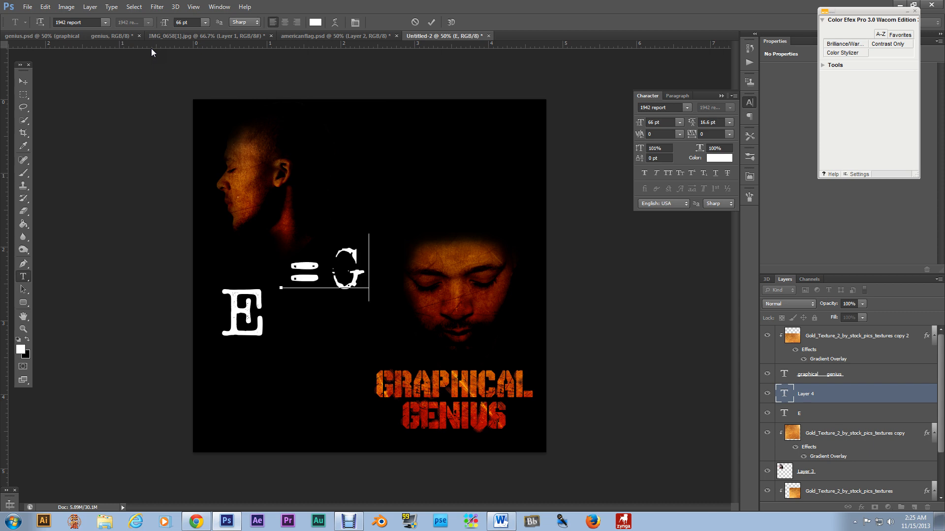
text(a5)
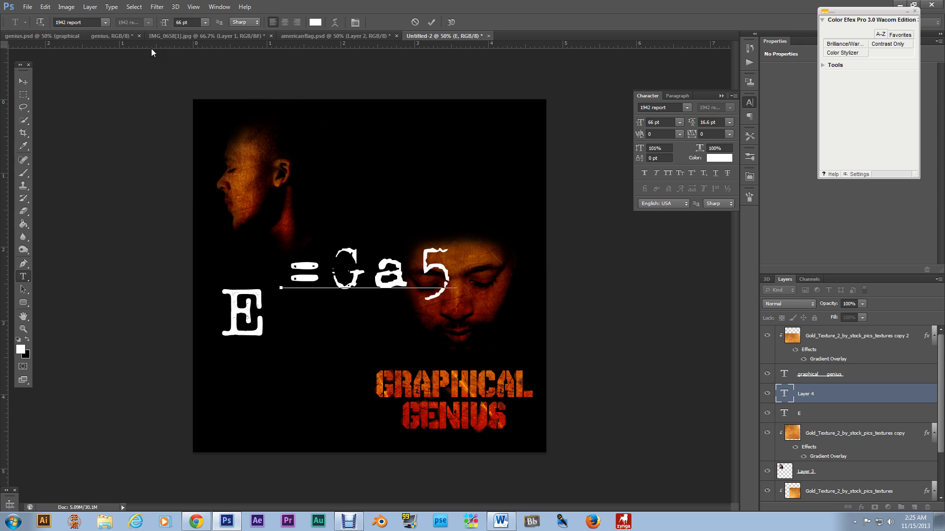
click(23, 81)
drag(361, 273, 351, 308)
Set the tracking of the whole "=Ga5" text to -160.
click(23, 276)
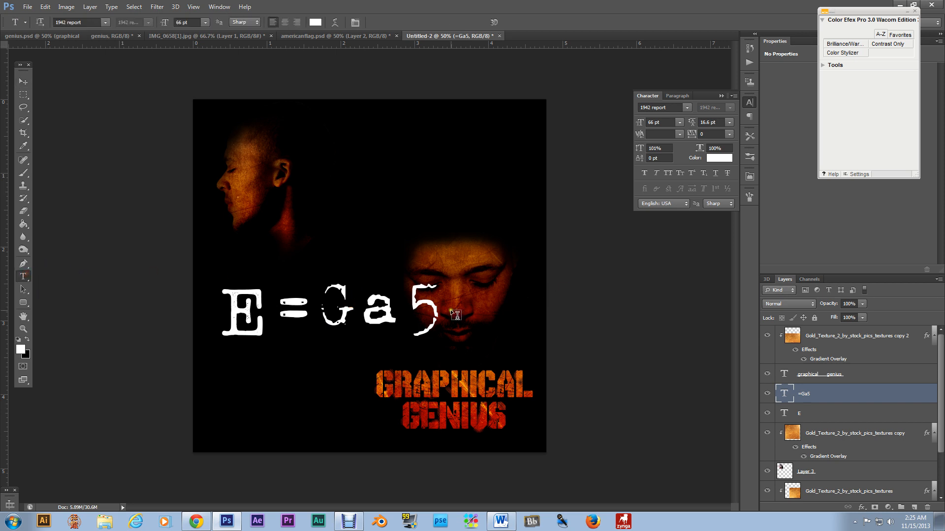
drag(442, 310, 280, 309)
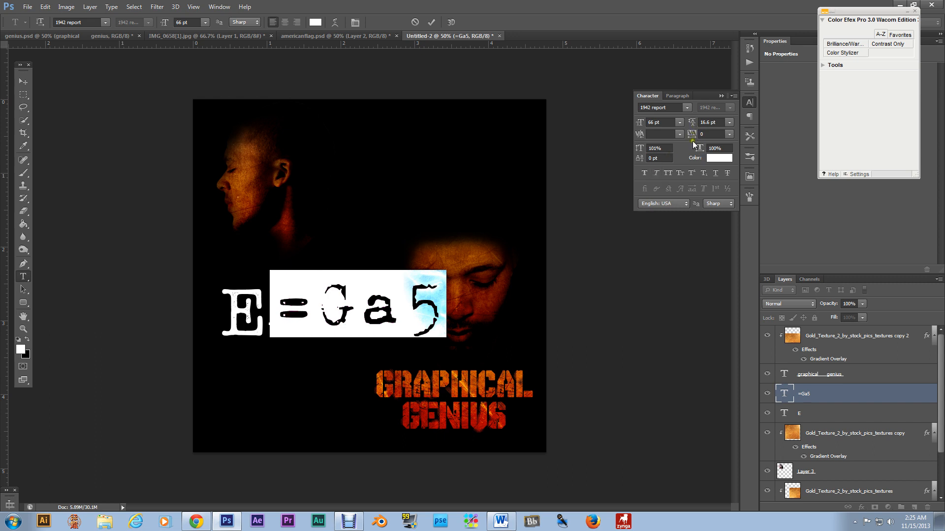
click(748, 106)
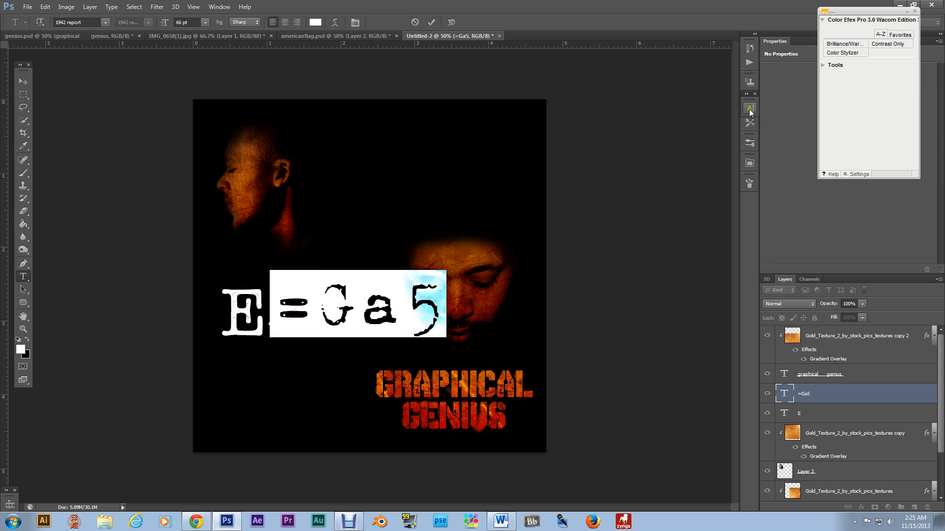
click(749, 103)
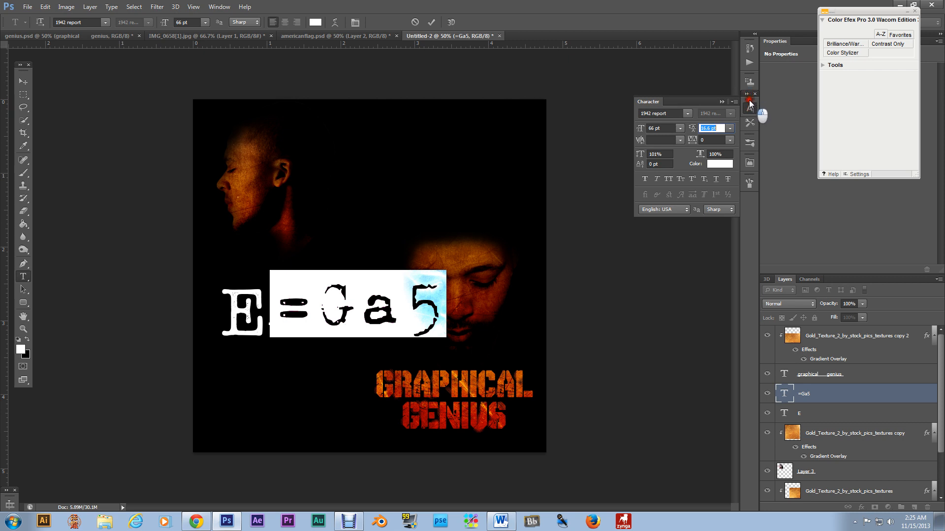
click(747, 96)
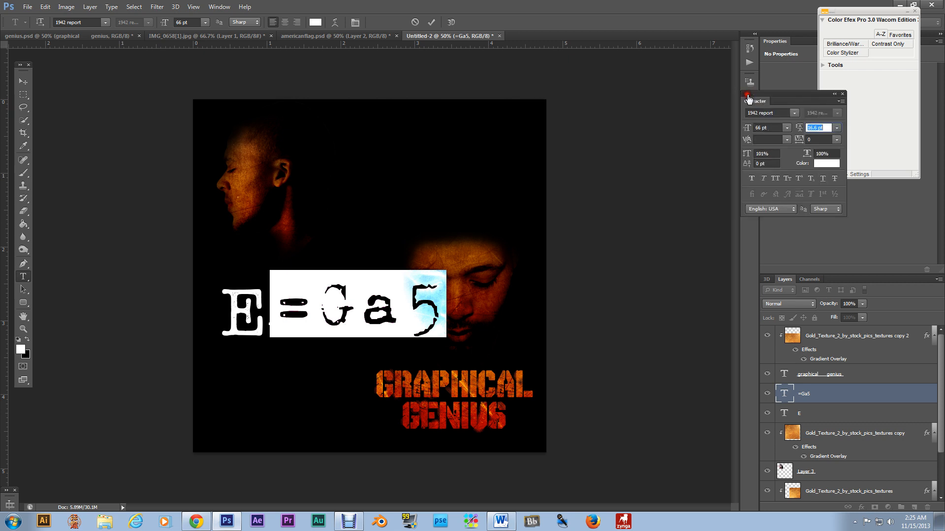
click(833, 95)
click(750, 110)
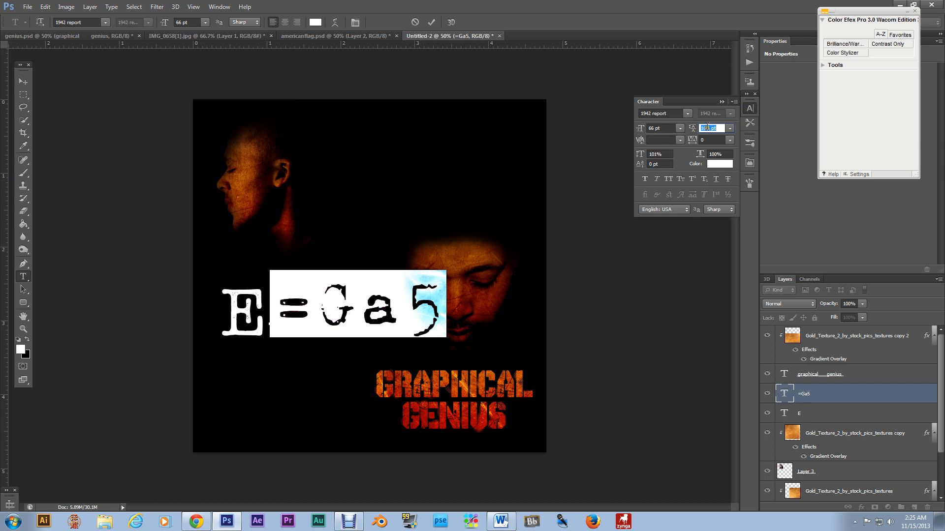
drag(694, 143, 690, 141)
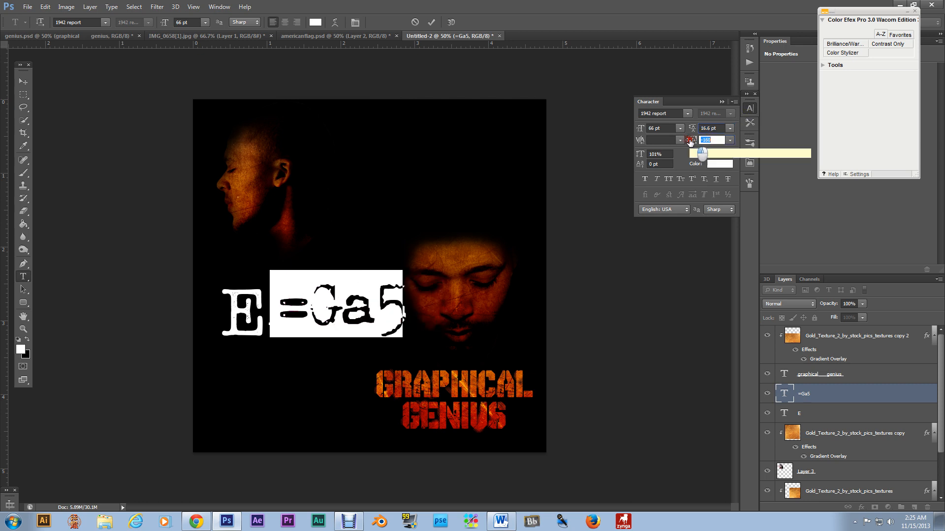
click(691, 130)
Make the "5" in the formula superscript and nudge the "=Ga5" text slightly downward in line with the "E".
click(373, 306)
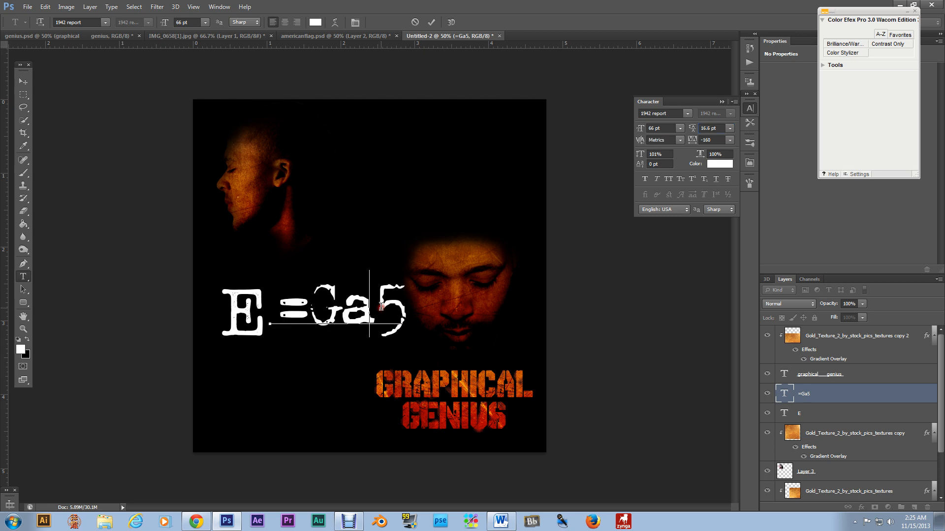
drag(378, 307, 401, 310)
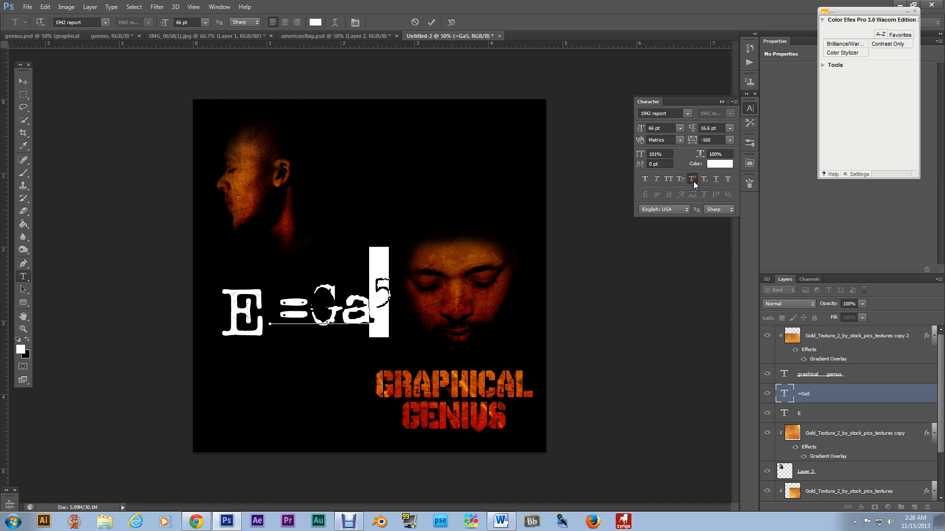
click(17, 76)
drag(348, 297, 387, 320)
Set the tracking of the "=" character to -60 and shift the "=Ga5" text slightly closer to the "E".
click(23, 276)
click(311, 319)
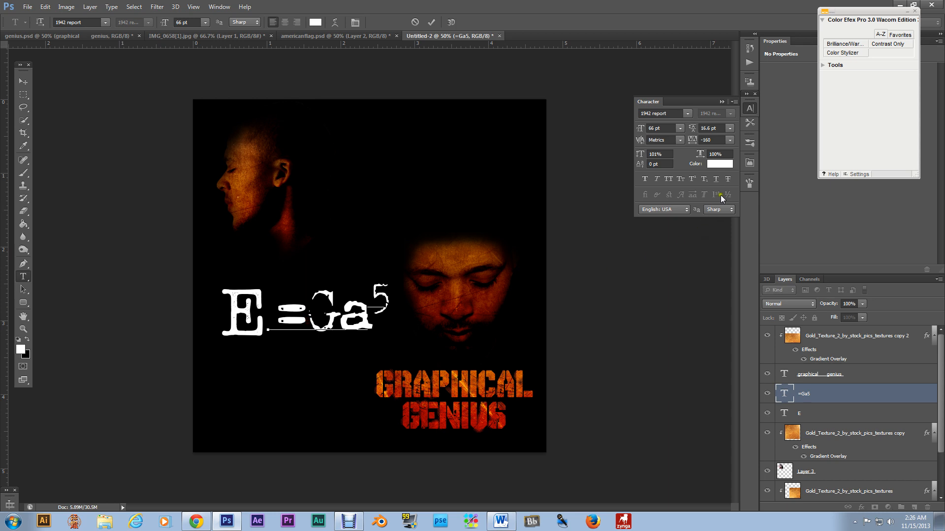
drag(691, 143, 694, 144)
drag(302, 321, 279, 321)
drag(691, 143, 694, 143)
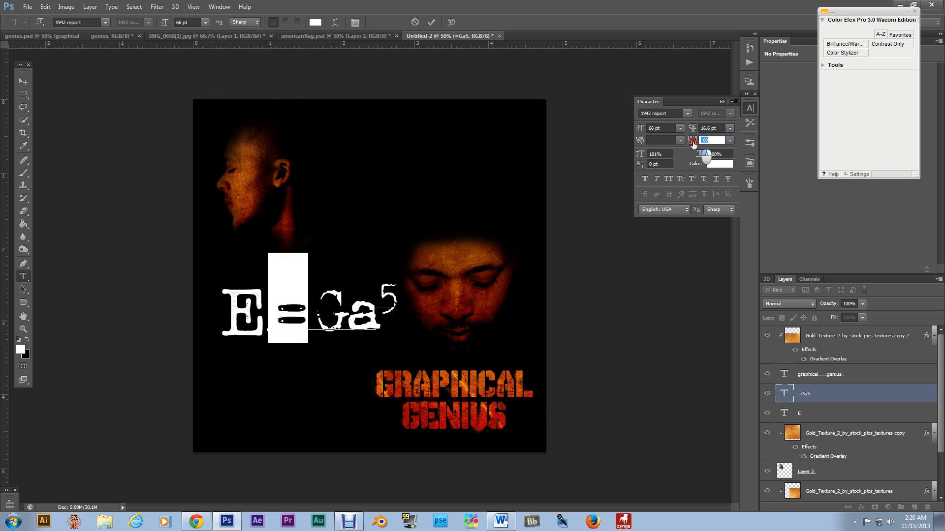
click(28, 84)
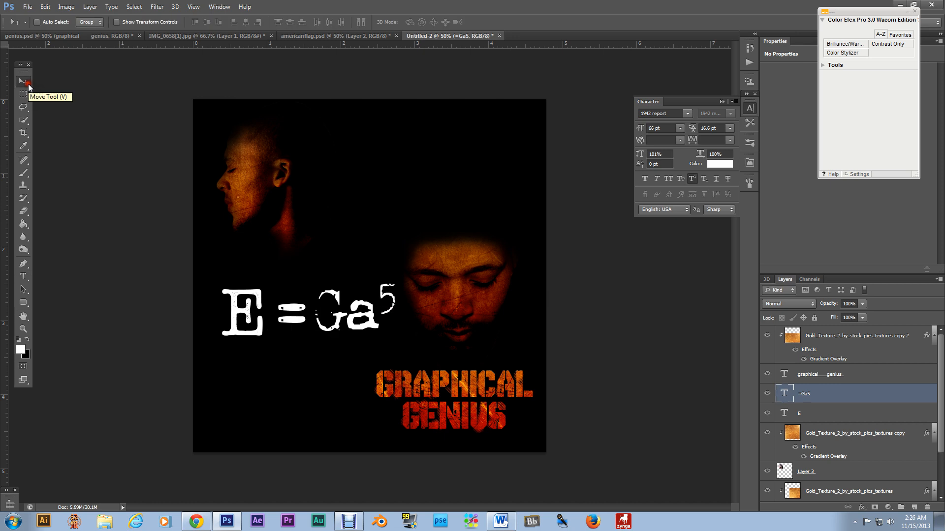
mouse_move(341, 309)
mouse_down()
mouse_move(341, 318)
mouse_move(329, 314)
mouse_up()
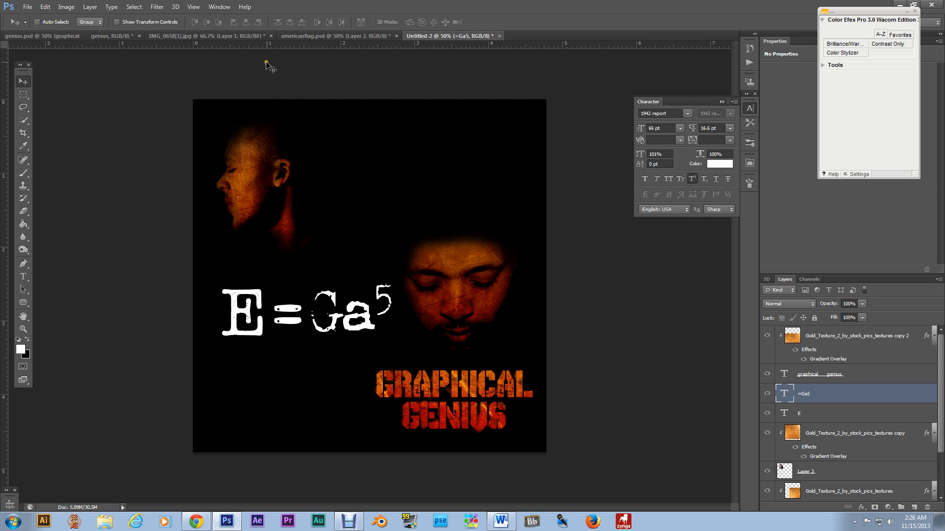
Copy the parental-advisory layer from americanflag.psd into Untitled-2, placing it below the formula.
click(294, 39)
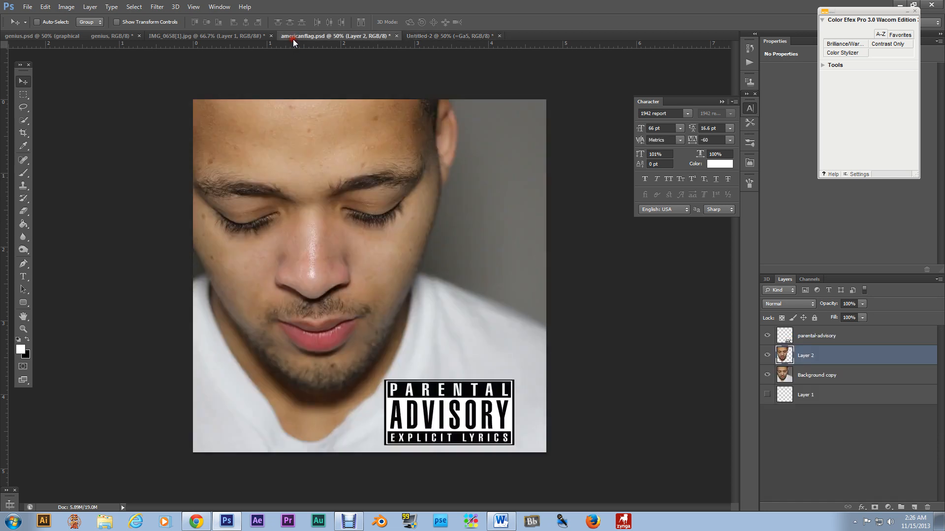
click(888, 337)
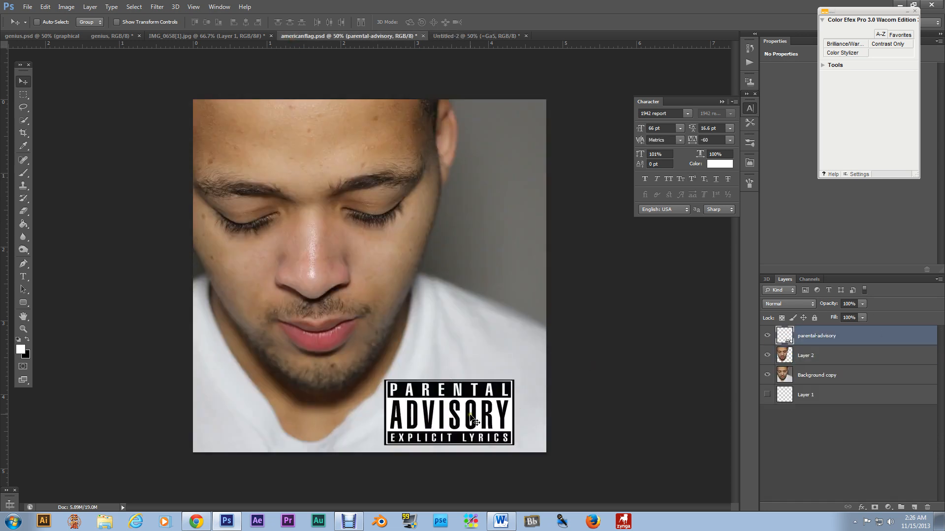
drag(474, 412, 296, 412)
Scale the parental advisory label to about 72% and place it in the lower-left corner of the cover.
key(ctrl+t)
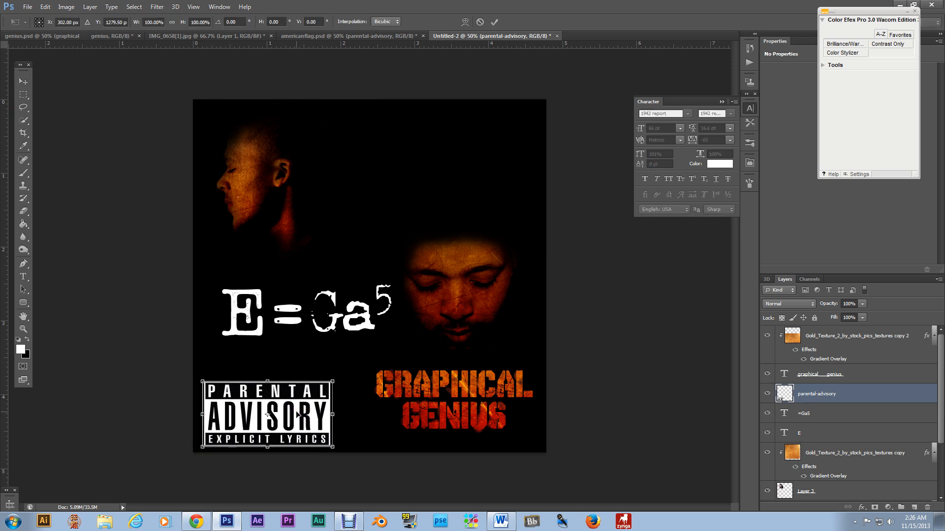
drag(201, 381, 239, 401)
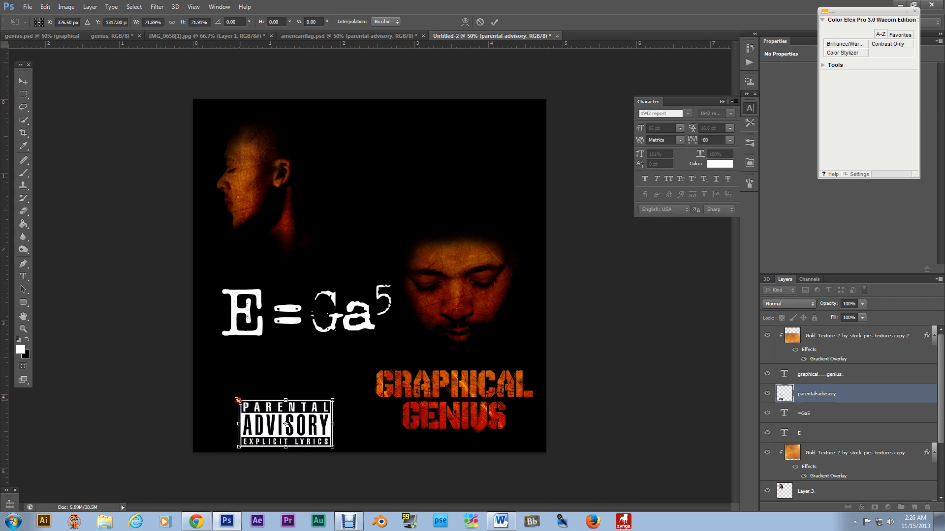
drag(306, 415, 278, 409)
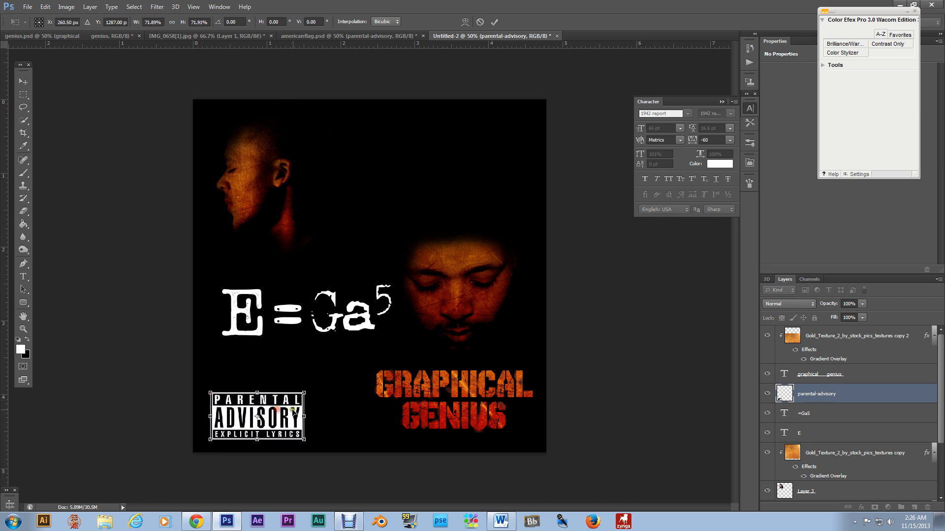
key(Return)
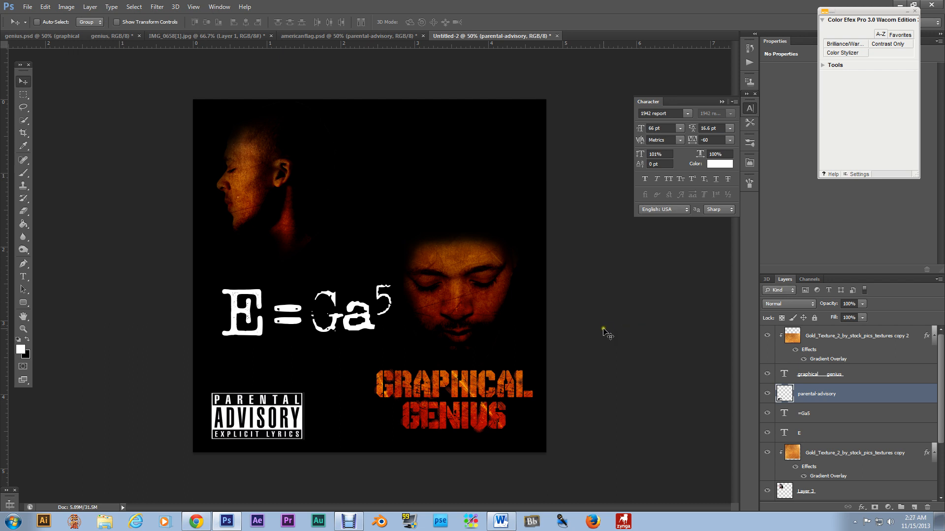
click(824, 343)
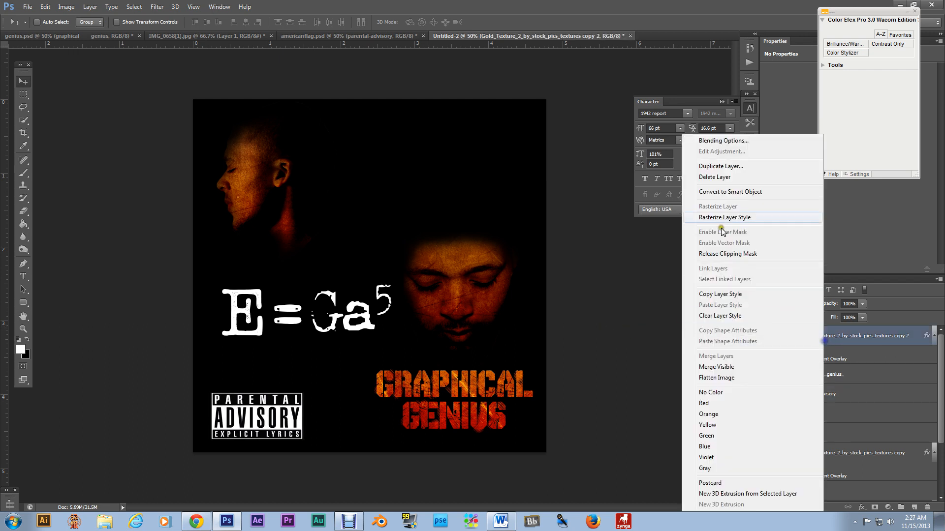
right_click(823, 341)
click(778, 166)
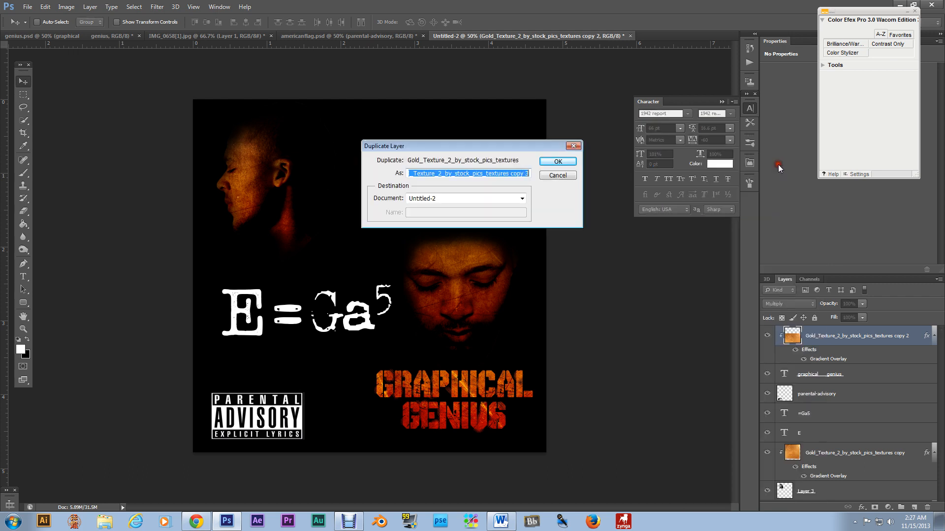
click(580, 150)
Move the parental-advisory layer to the top of the stack and duplicate the gold texture layer "copy 2".
drag(826, 394, 829, 327)
click(836, 355)
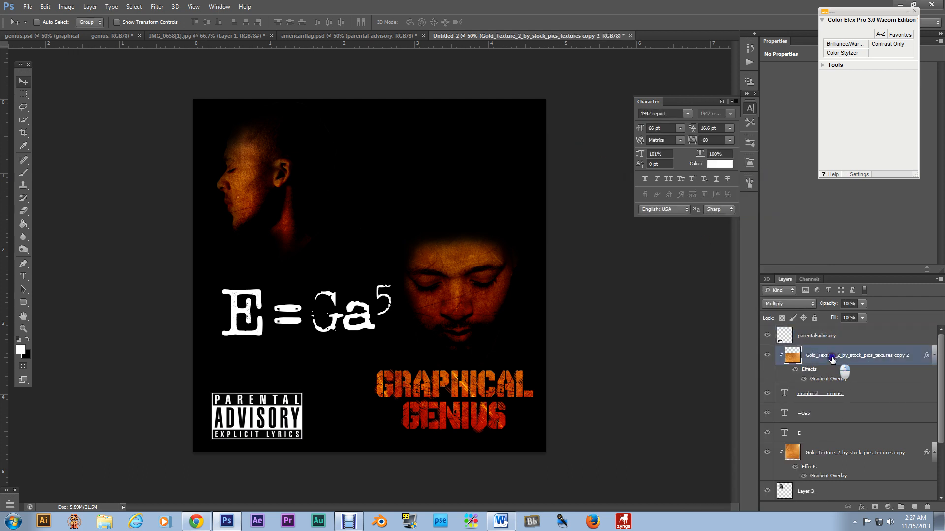
right_click(837, 356)
click(739, 166)
click(571, 160)
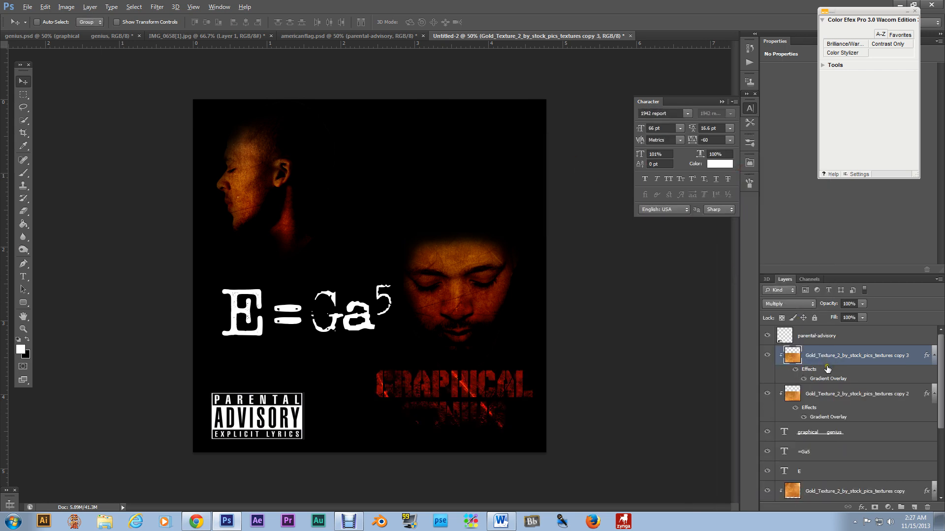
Move the duplicated gold texture above the parental-advisory layer, clip it to the label, and shift the texture slightly downward.
alt+click(835, 382)
drag(832, 364, 829, 328)
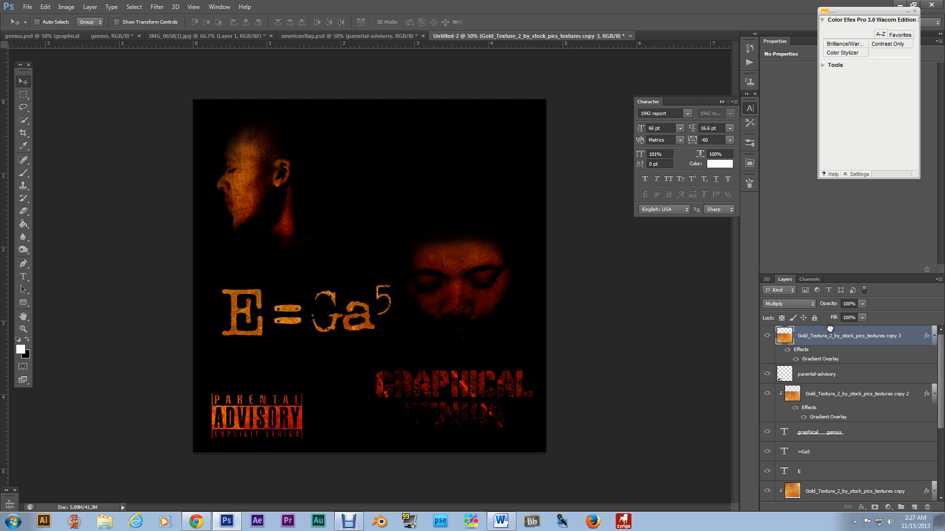
alt+click(842, 363)
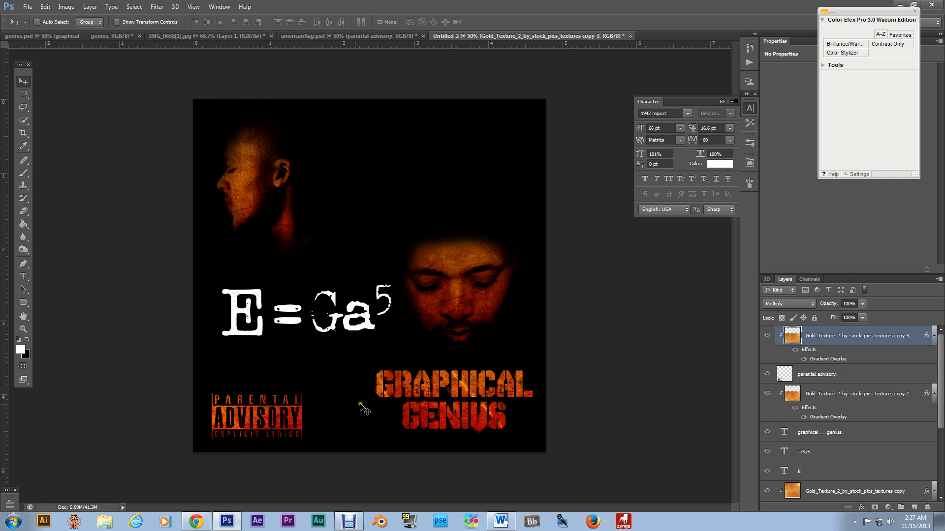
drag(291, 416, 303, 453)
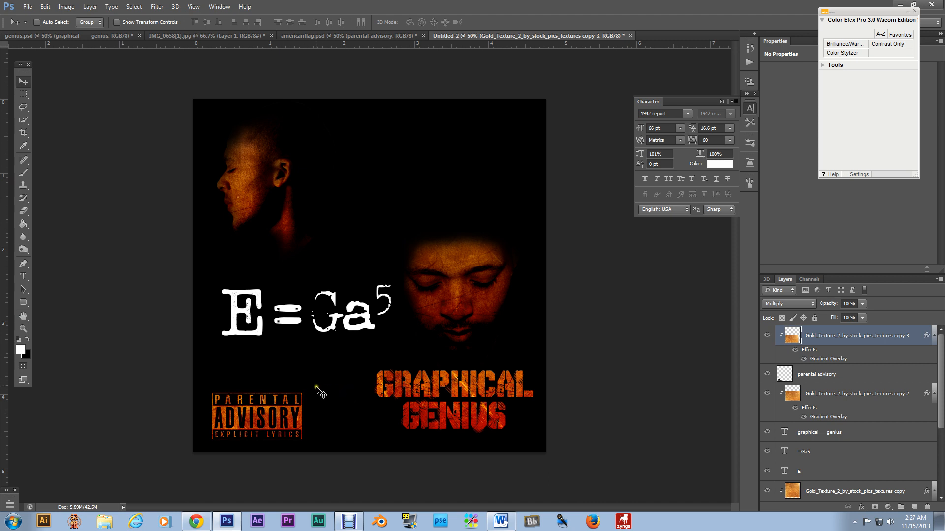
Start a text layer beside the profile portrait, test the Dark Times font with "kk", and delete the letters.
click(23, 276)
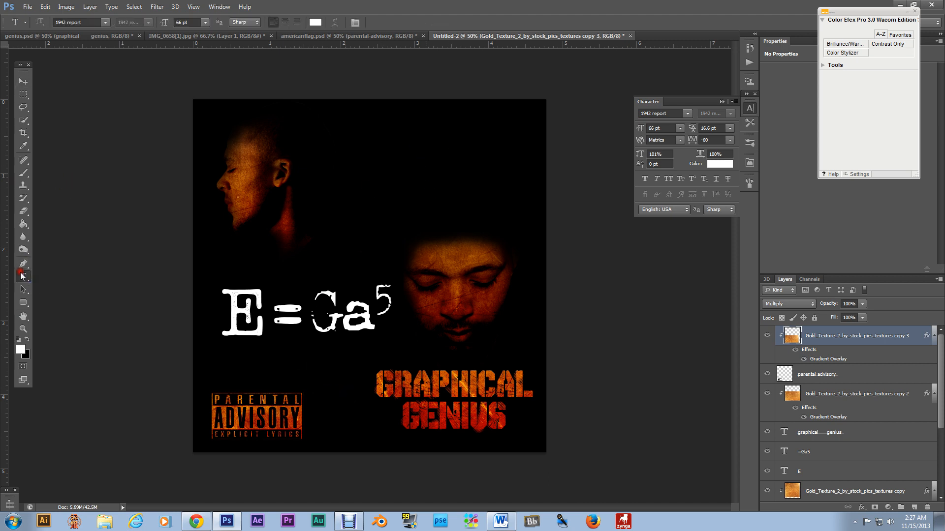
click(325, 168)
click(105, 23)
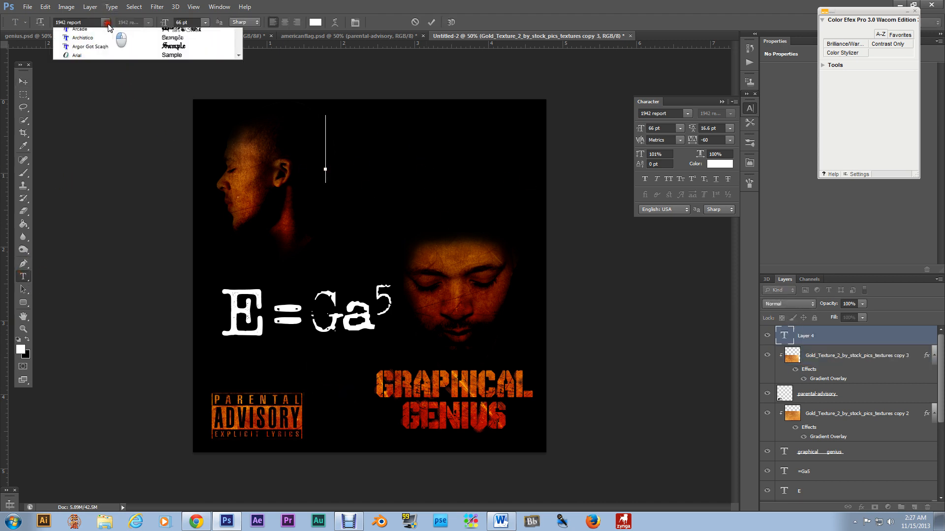
scroll(93, 286, down, 9)
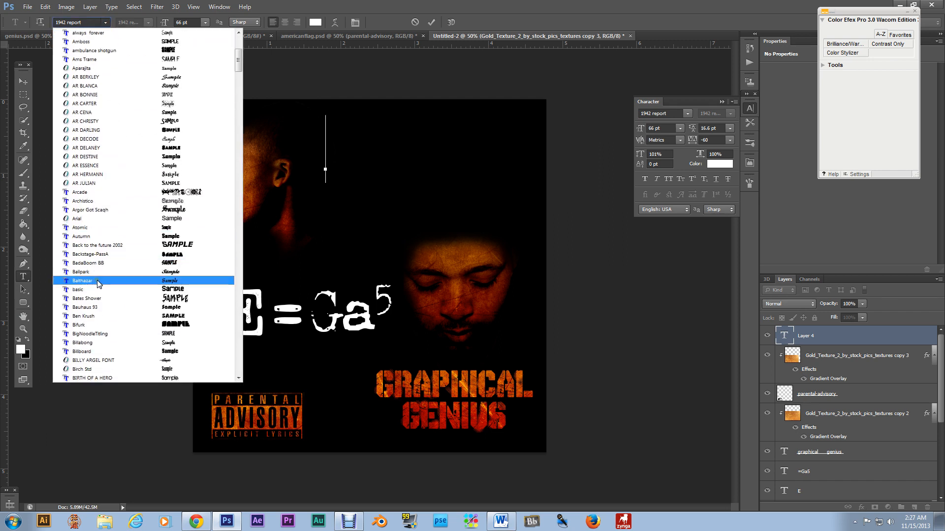
scroll(98, 285, down, 15)
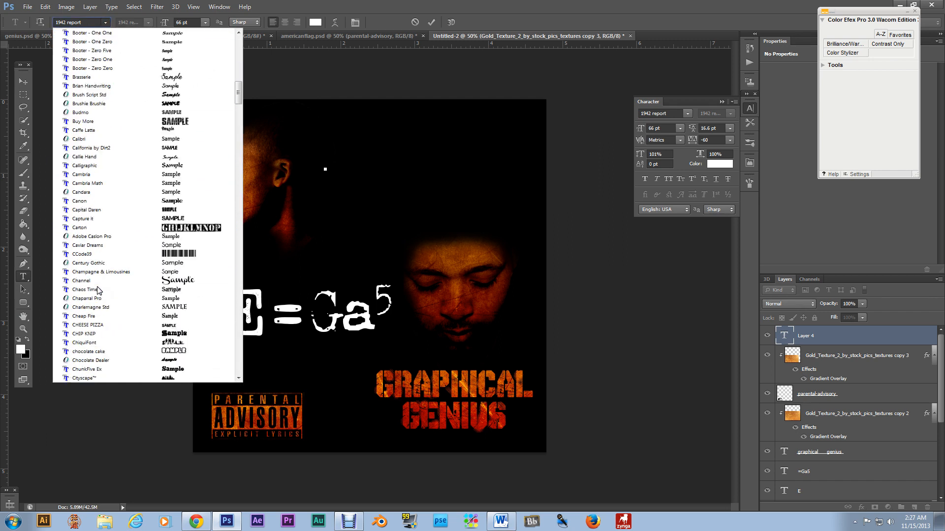
scroll(97, 290, down, 9)
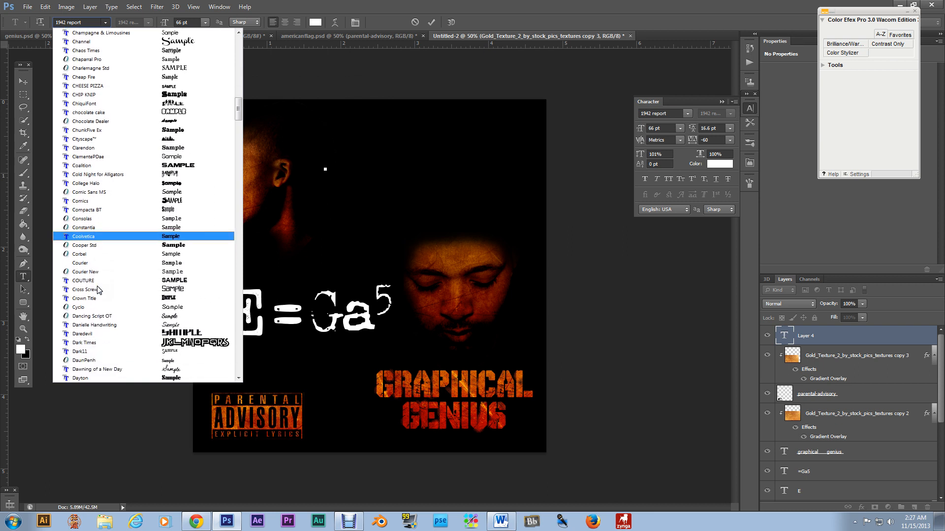
click(88, 343)
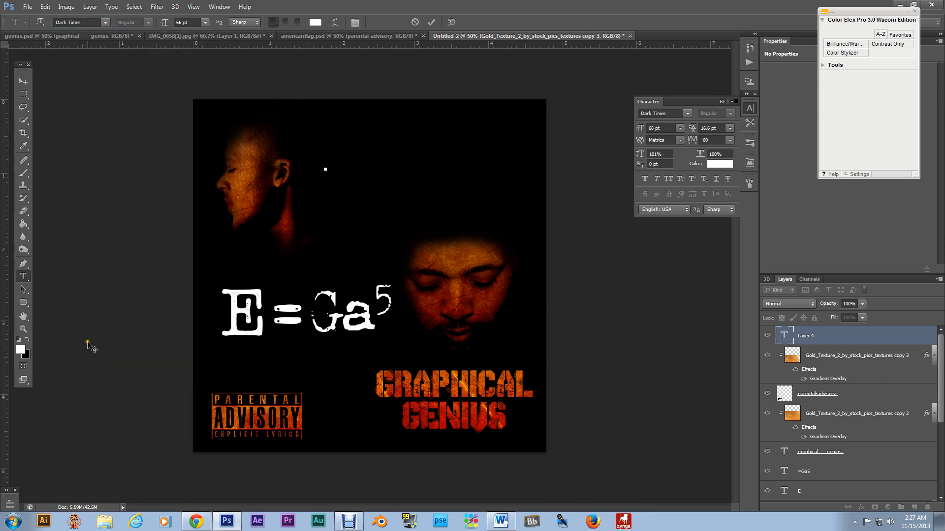
text(kk)
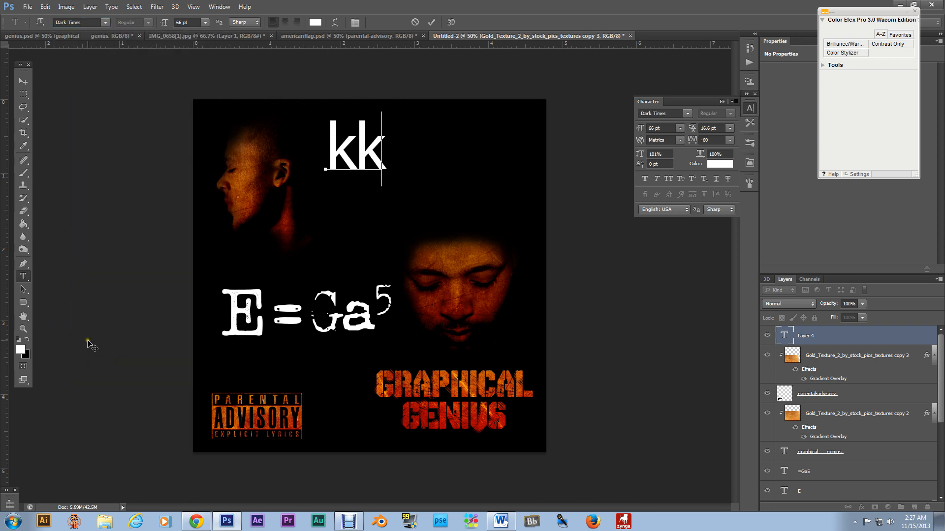
key(BackSpace)
key(BackSpace)
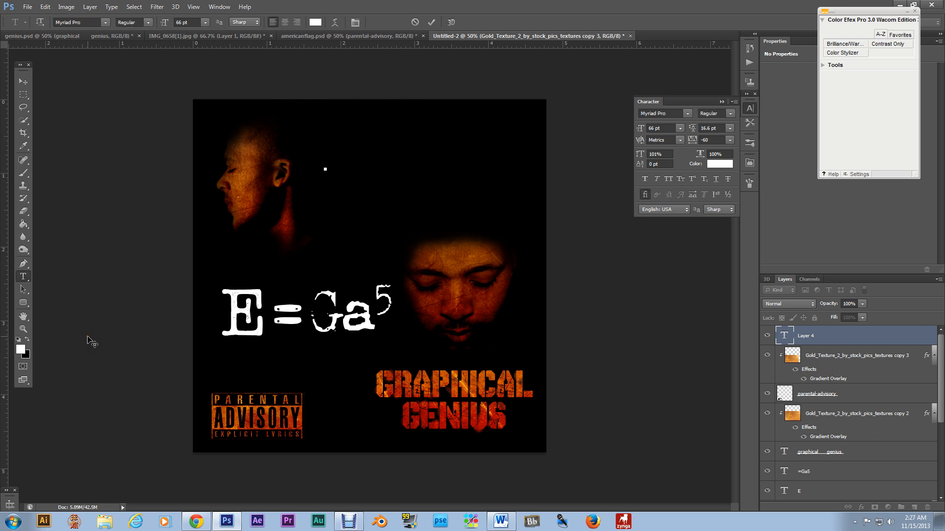
Set the new text layer's font to Dark Times, try it with "SD", and delete the letters.
click(102, 23)
drag(238, 219, 238, 95)
scroll(175, 117, down, 9)
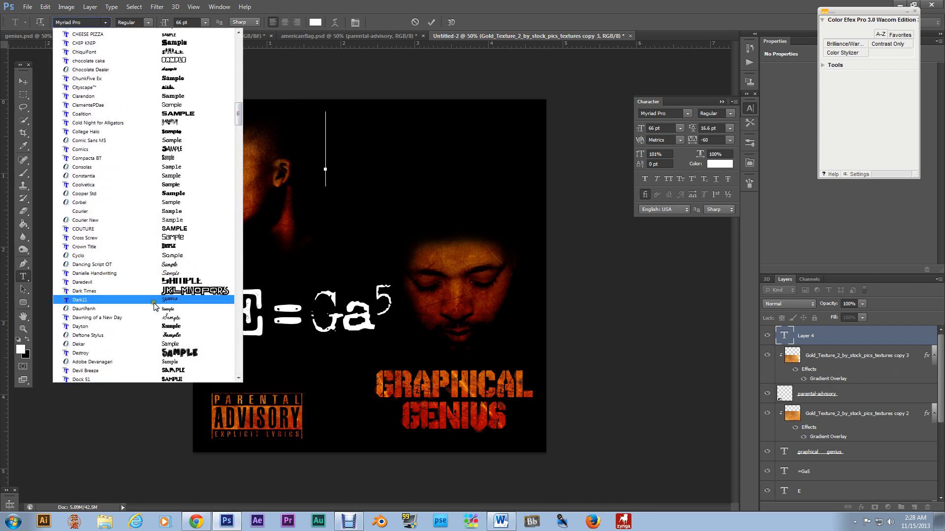
scroll(153, 307, down, 3)
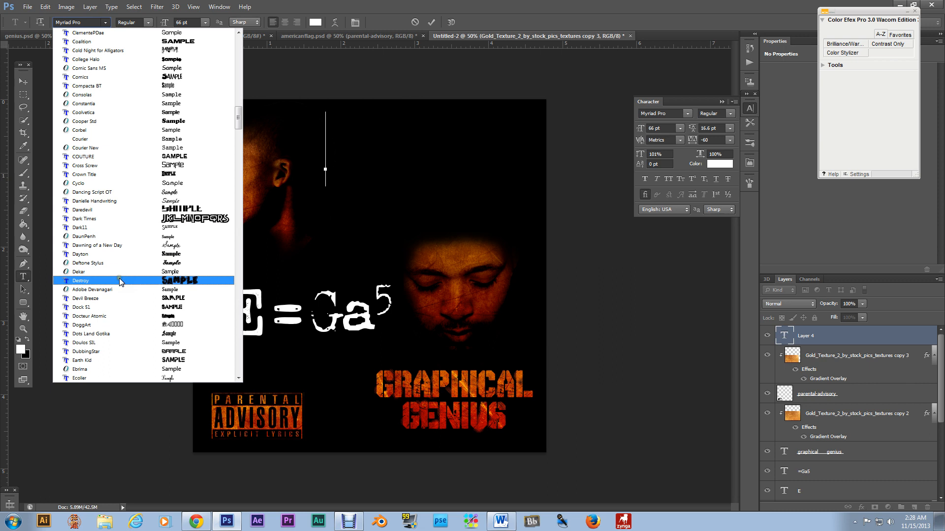
click(120, 219)
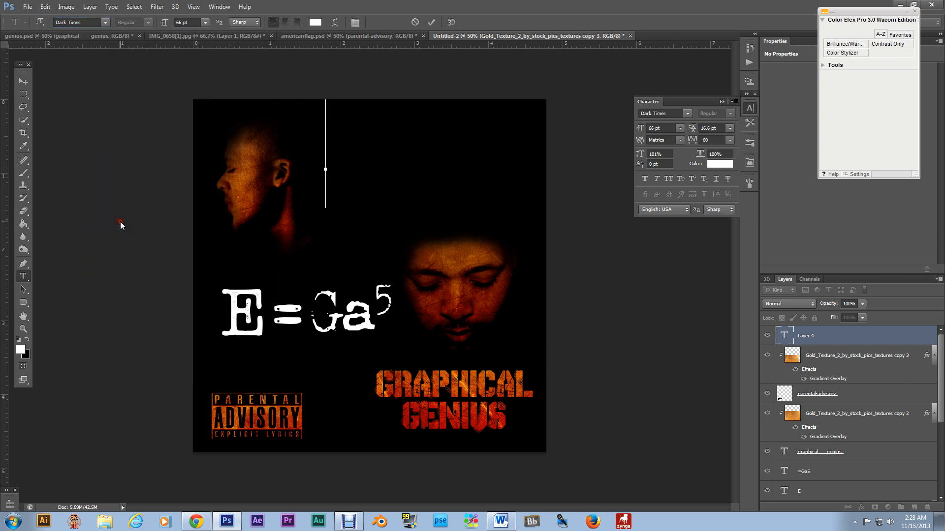
text(SD)
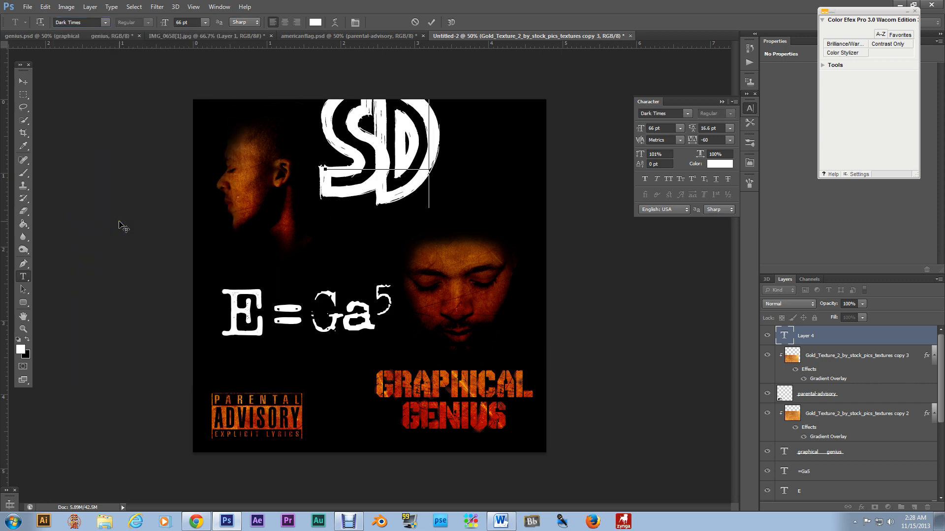
key(BackSpace)
key(BackSpace)
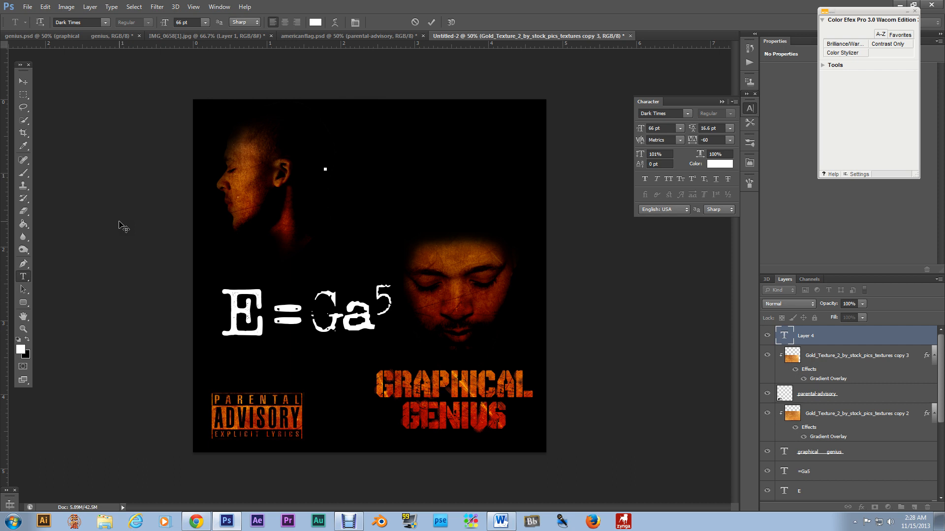
Set the text size to 24 pt, write "GILDED", and place the word in the cover's upper-right corner.
click(177, 22)
text(24)
key(Return)
text(GIL)
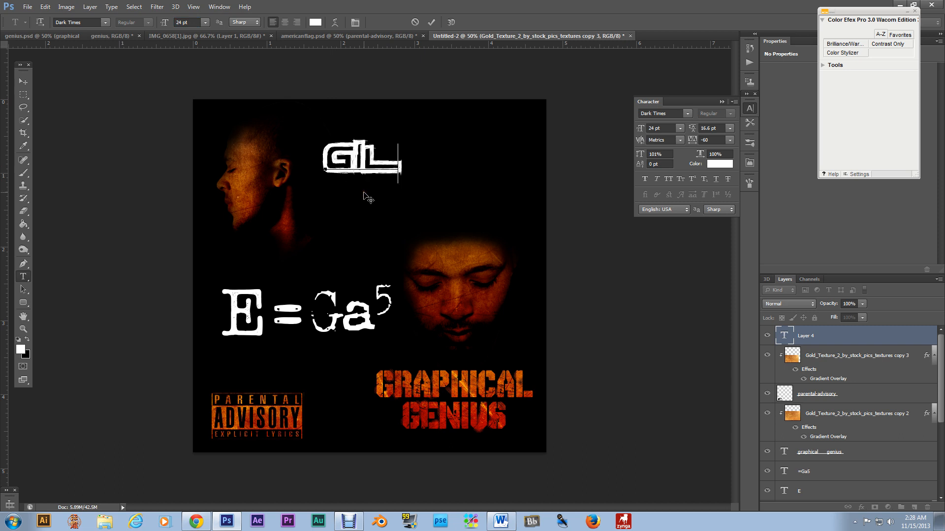
text(DED)
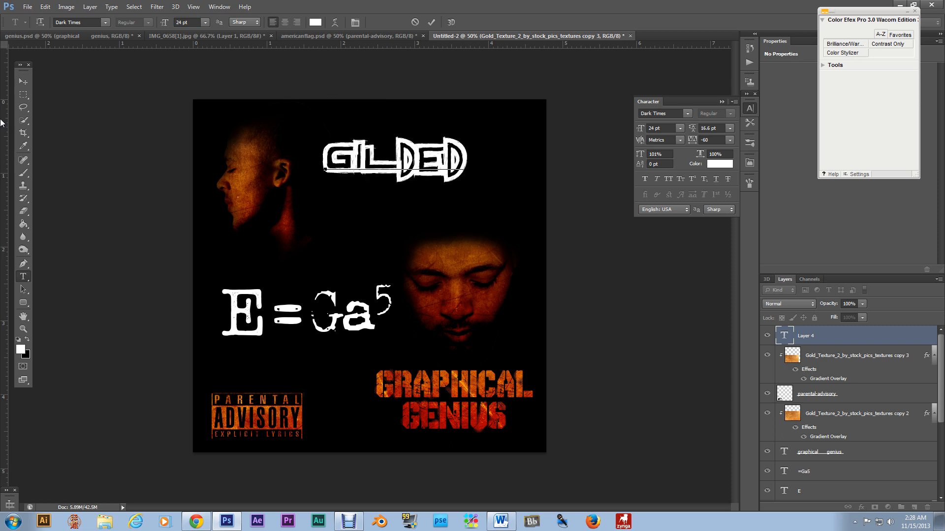
click(28, 85)
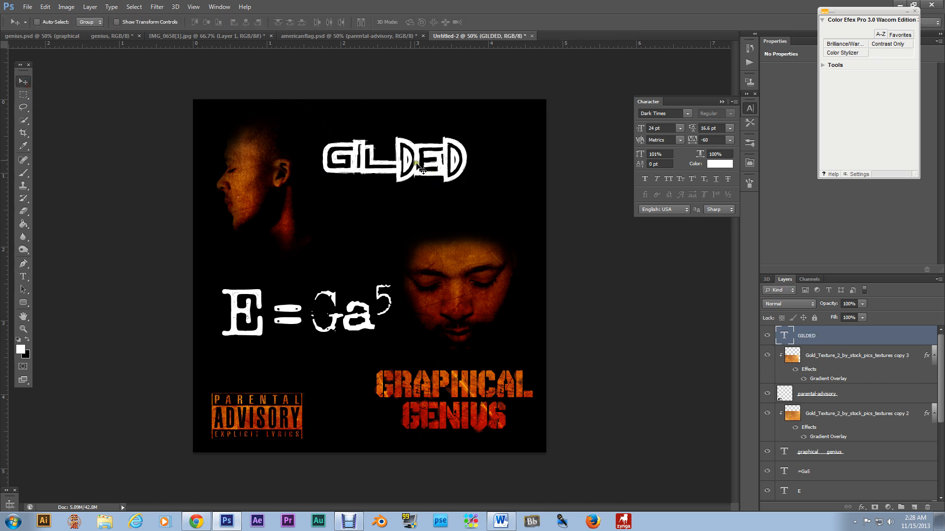
drag(411, 158, 461, 130)
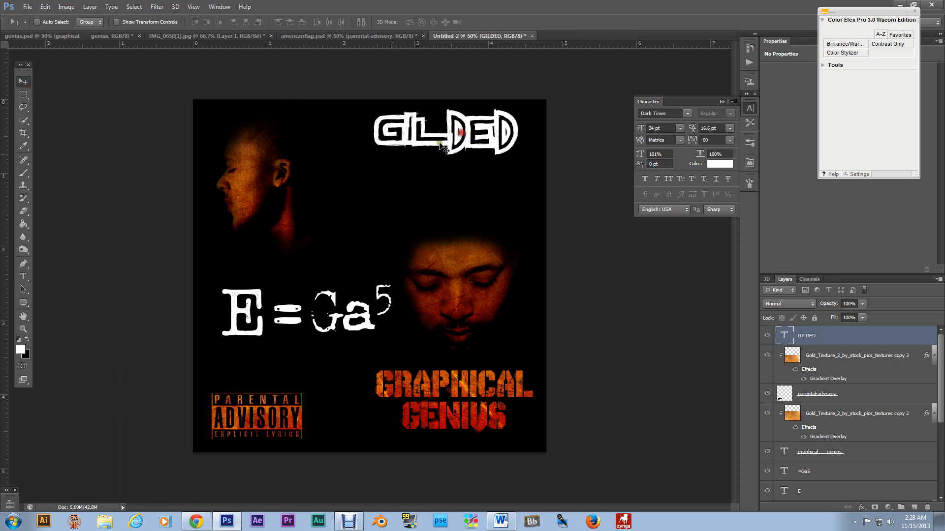
Add a separate 30 pt "APP" text in Dark Times and place it directly beneath "GILDED".
click(24, 276)
click(341, 194)
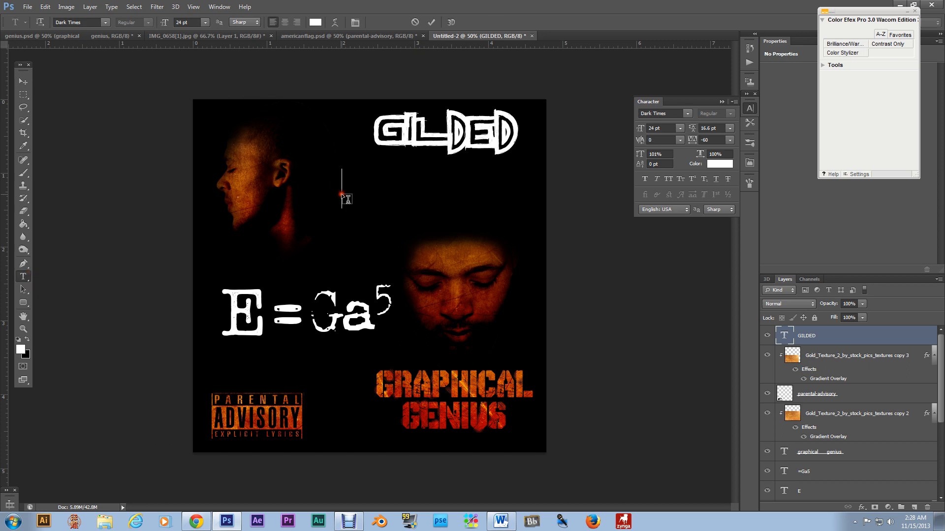
click(202, 24)
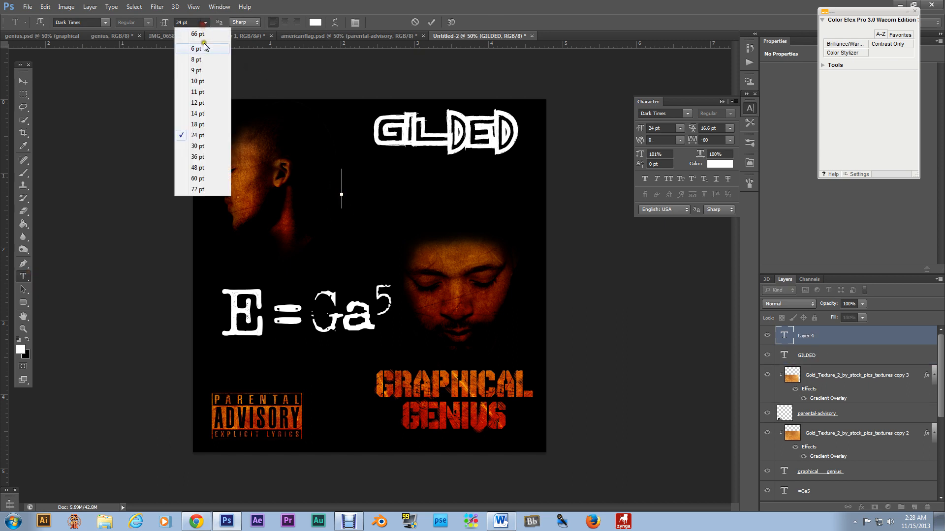
click(211, 147)
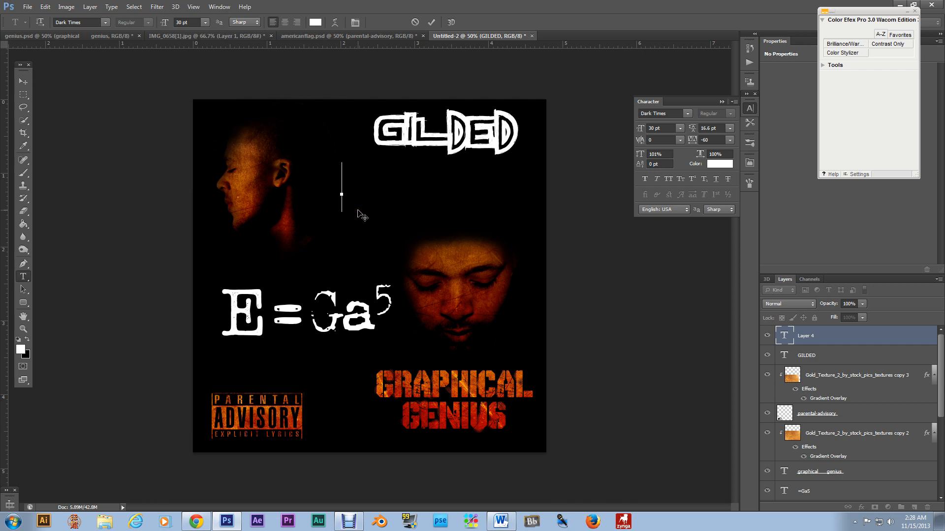
text(A)
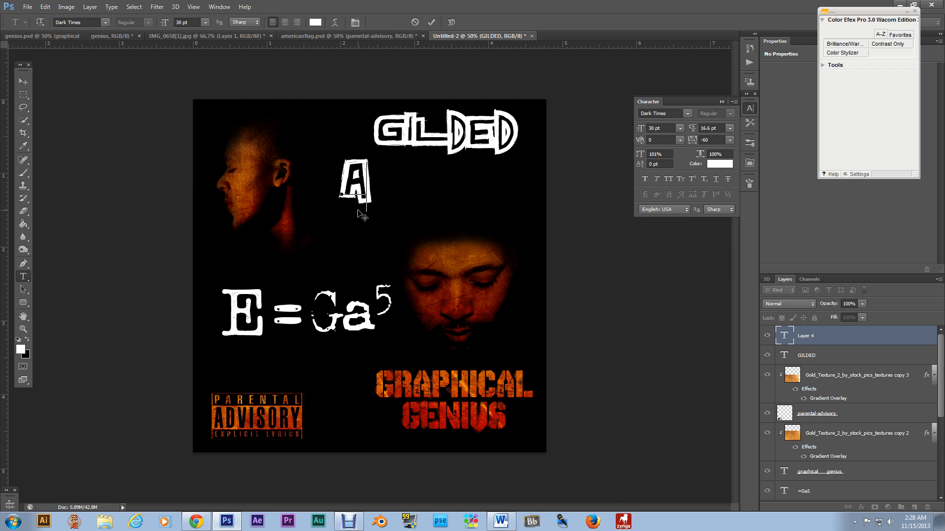
text(PP)
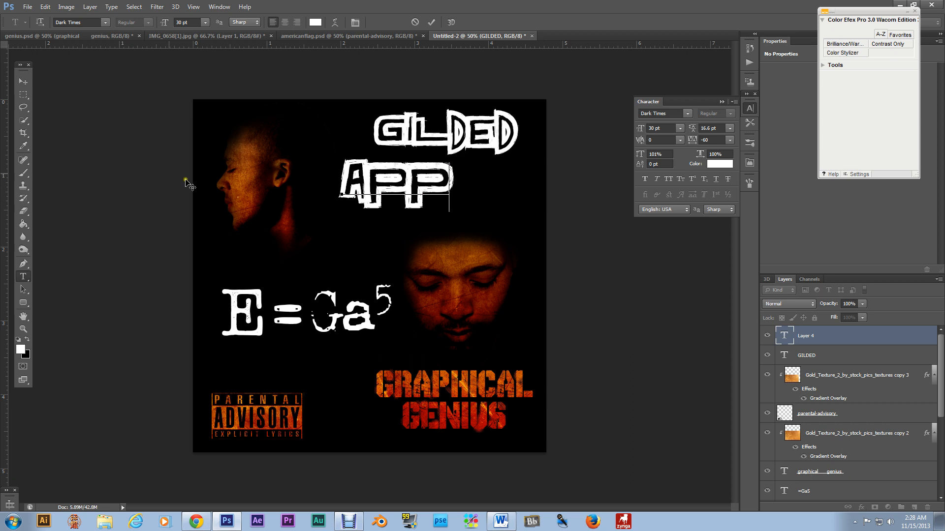
click(23, 81)
drag(410, 183, 440, 176)
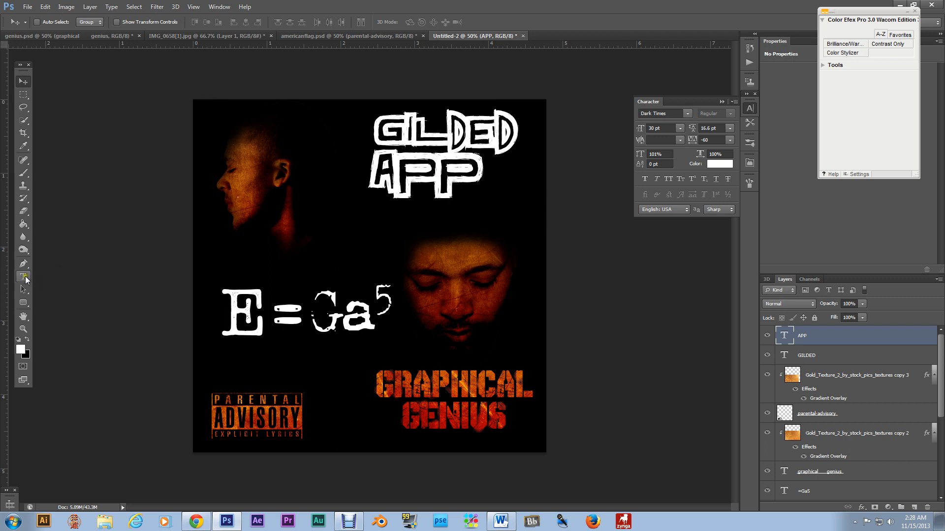
Add a separate 30 pt "5" text and place it directly after "APP" to complete the second line.
drag(24, 276, 106, 272)
click(324, 233)
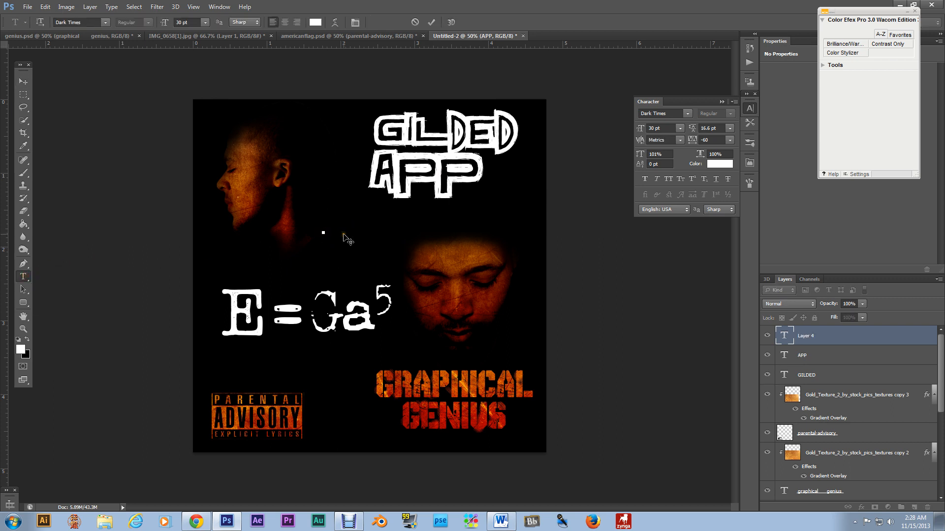
text(5)
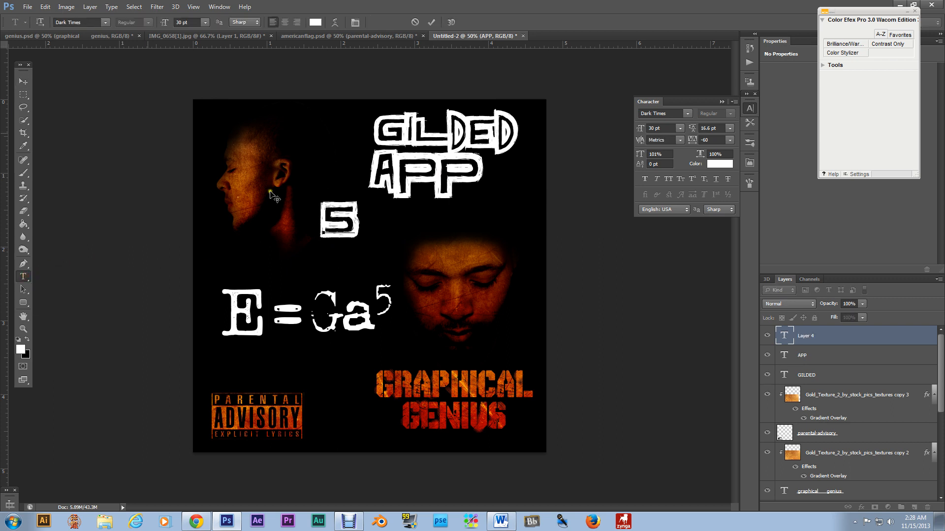
click(23, 81)
drag(320, 226, 496, 178)
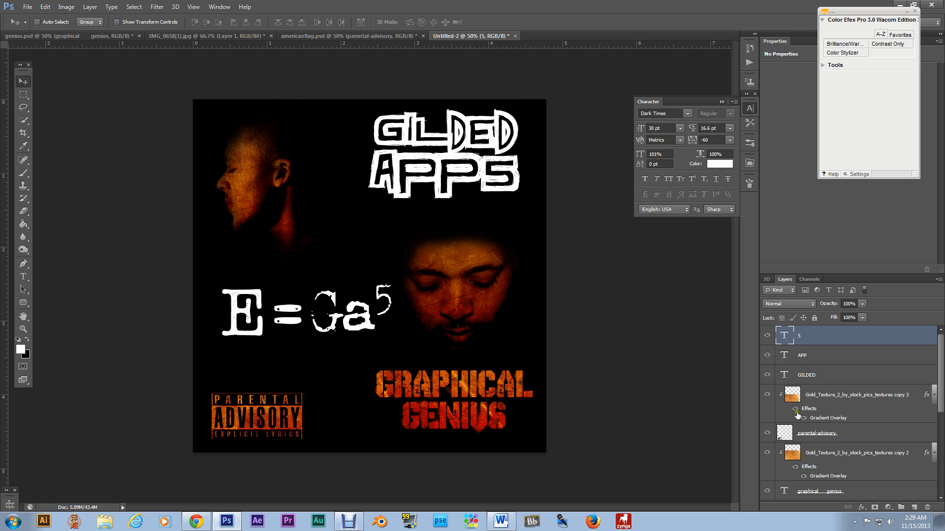
Duplicate the gold texture "copy 3", release the duplicate's clipping, and move it over the "GILDED" text and above that layer.
right_click(836, 402)
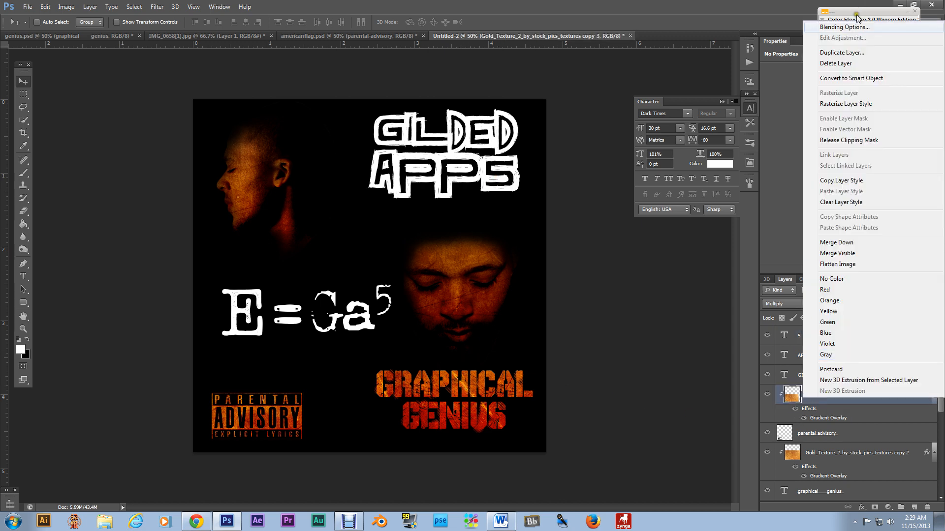
click(836, 46)
click(558, 161)
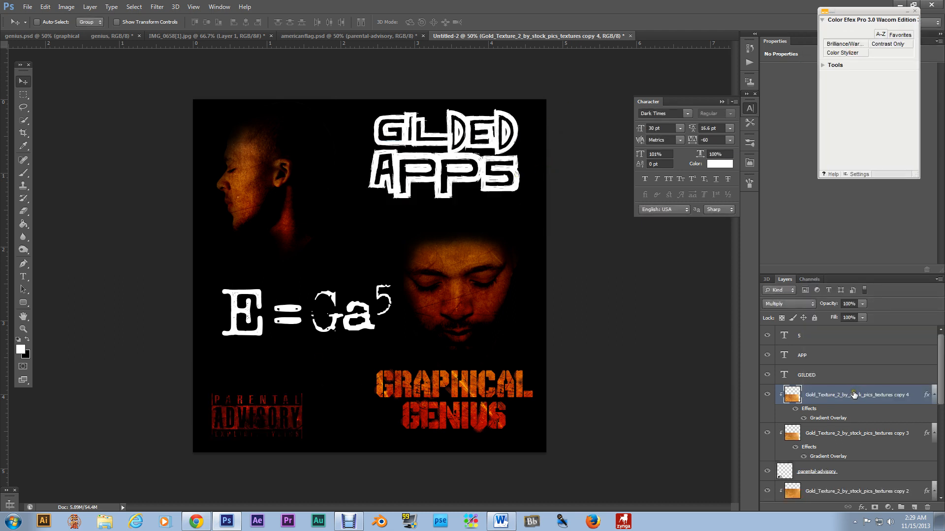
alt+click(854, 421)
drag(297, 404, 463, 112)
mouse_move(820, 378)
mouse_down()
mouse_move(846, 407)
mouse_move(844, 377)
mouse_move(833, 368)
mouse_up()
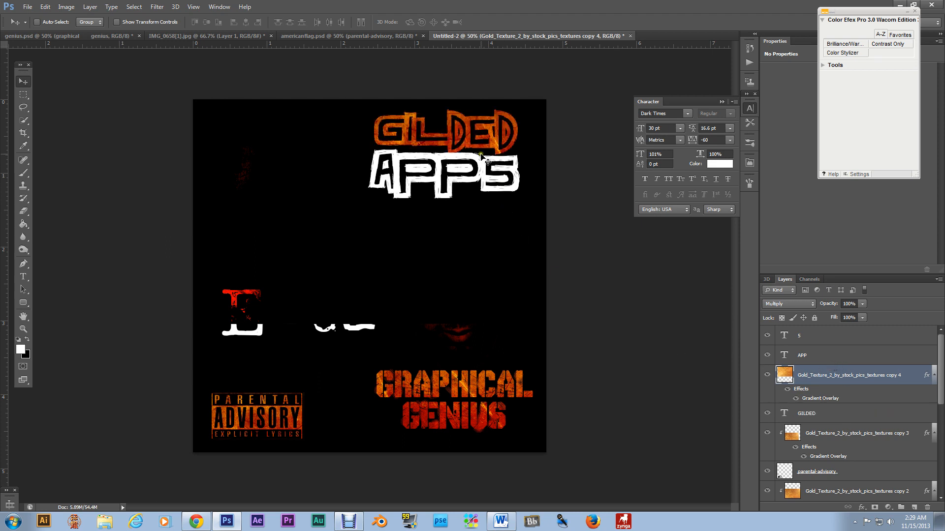
Scale the duplicated gold texture to about 102.6%, reposition it over the lettering, and clip it to the "GILDED" layer.
mouse_move(422, 260)
mouse_down()
mouse_move(437, 222)
mouse_move(434, 253)
mouse_up()
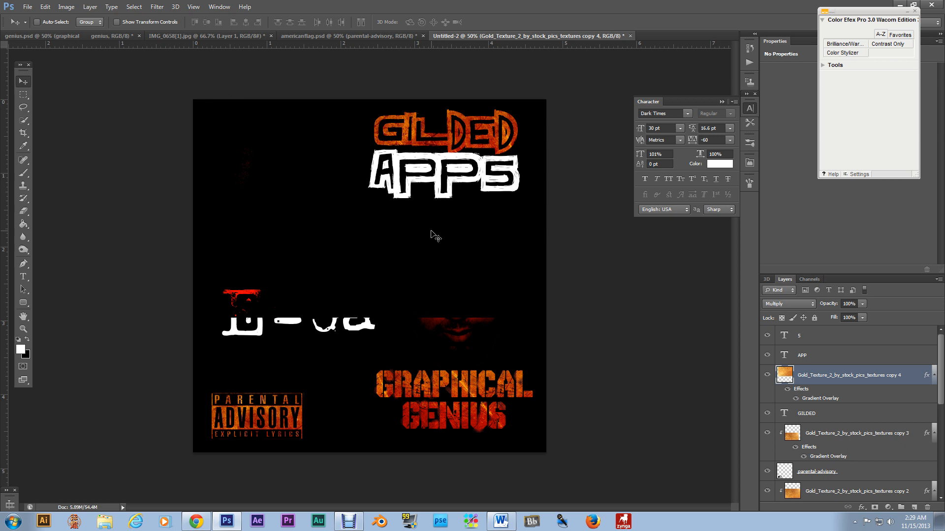
key(ctrl+t)
drag(685, 319, 482, 212)
drag(369, 123, 477, 214)
drag(609, 280, 519, 281)
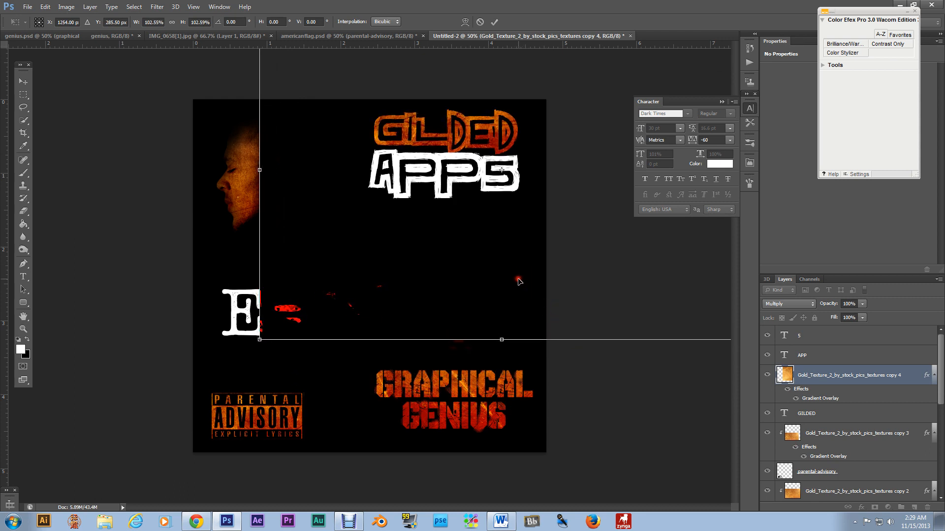
key(Return)
drag(506, 249, 482, 242)
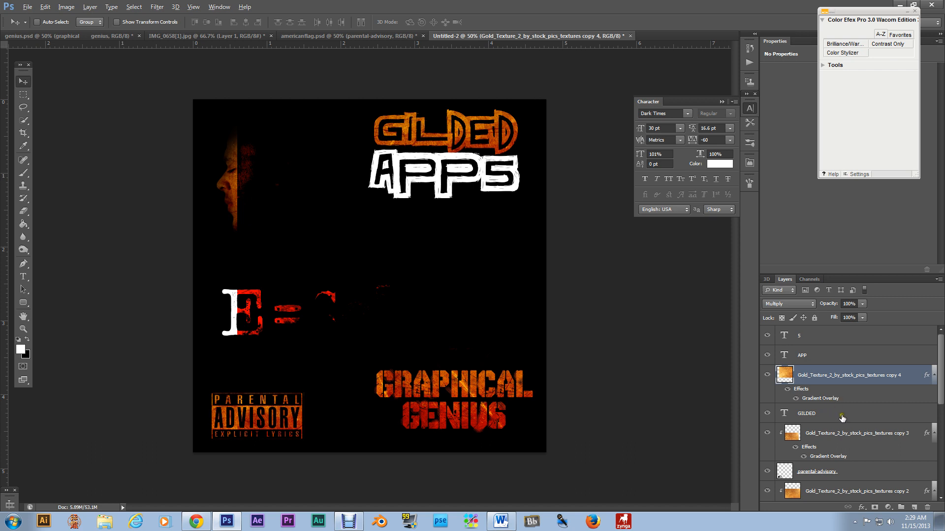
alt+click(853, 402)
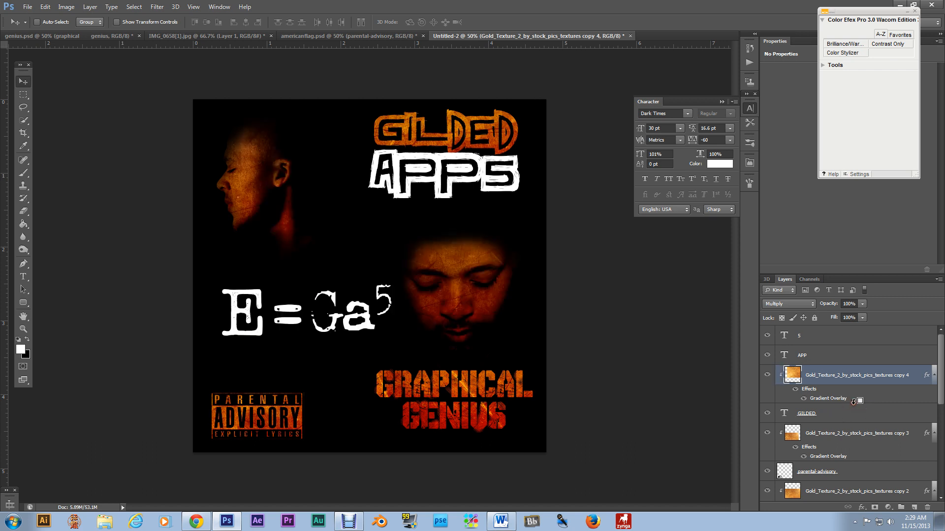
Duplicate the gold texture "copy 4", move the duplicate to the top of the stack, and clip it to the "5" layer.
right_click(860, 388)
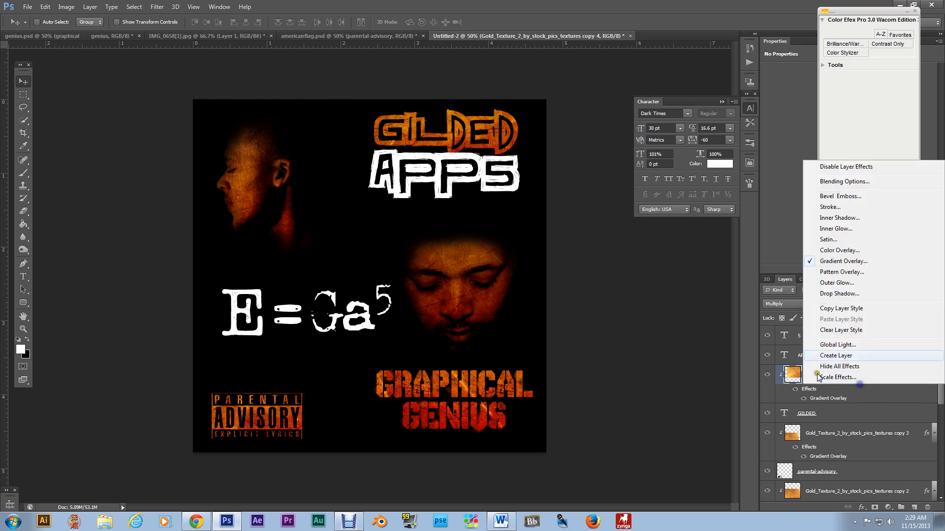
click(798, 376)
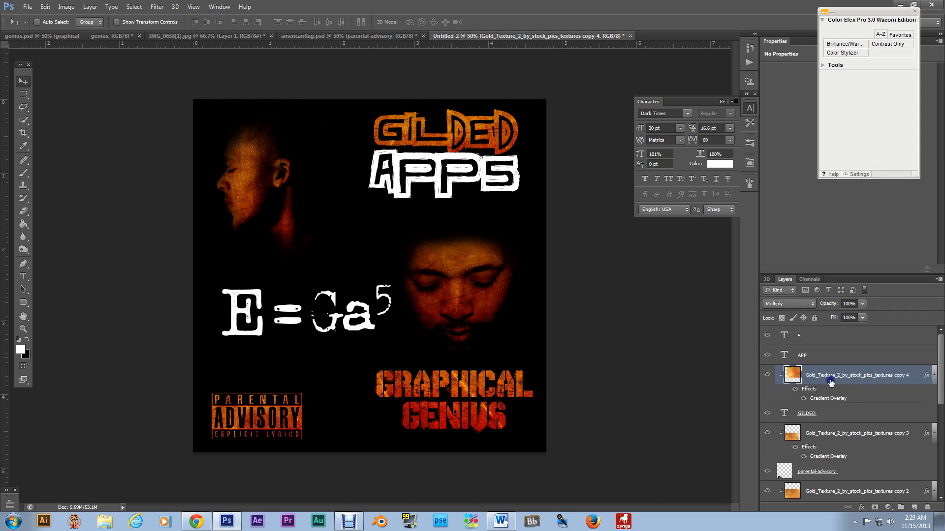
right_click(799, 376)
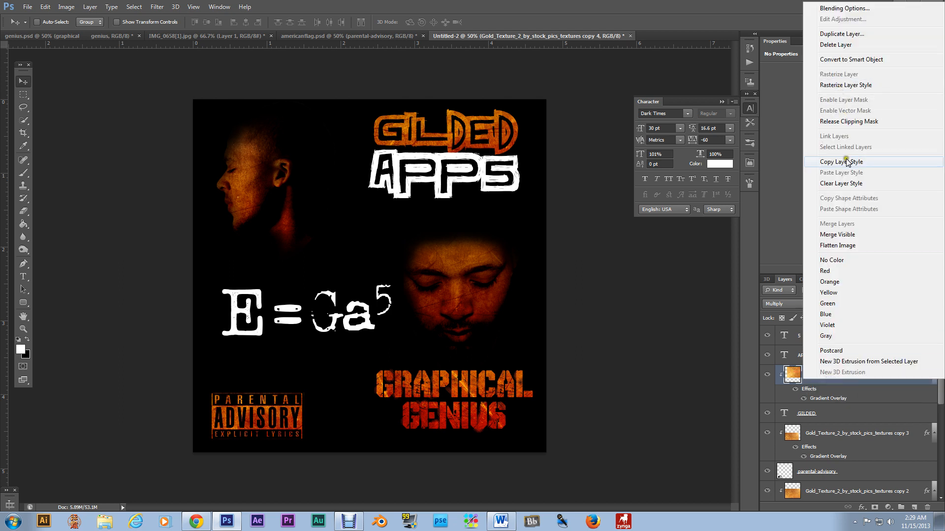
click(847, 34)
click(558, 164)
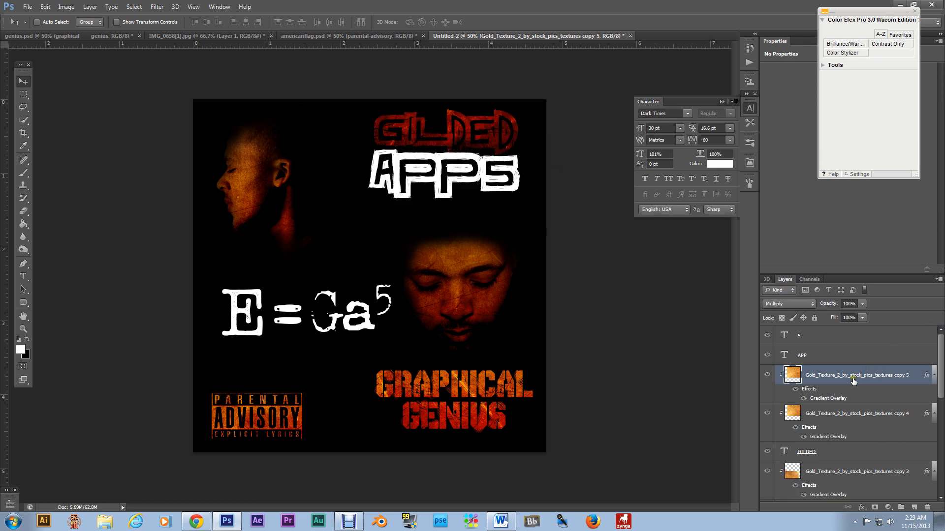
alt+click(859, 399)
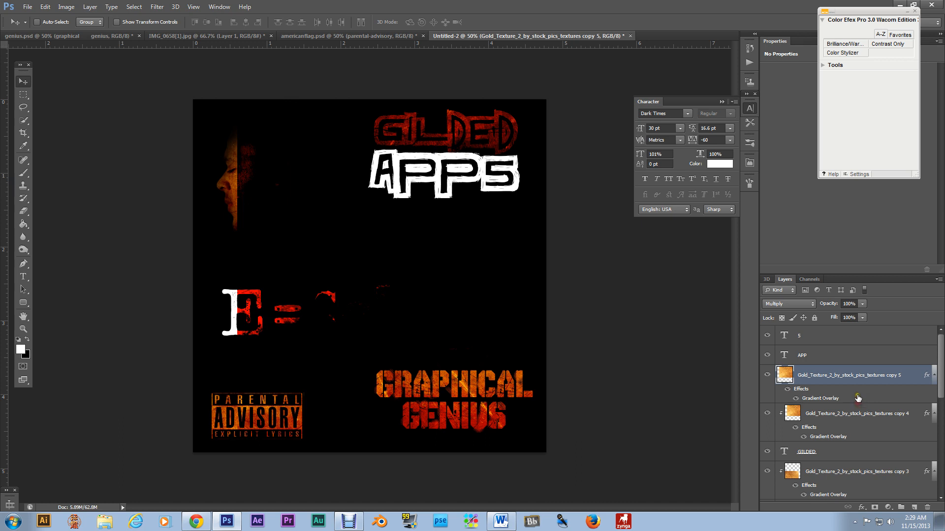
drag(855, 385, 858, 335)
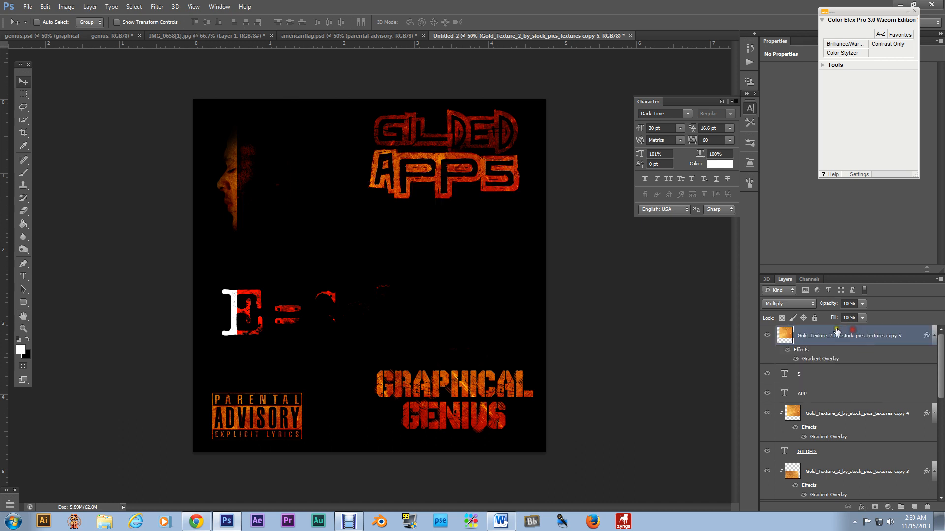
alt+click(856, 363)
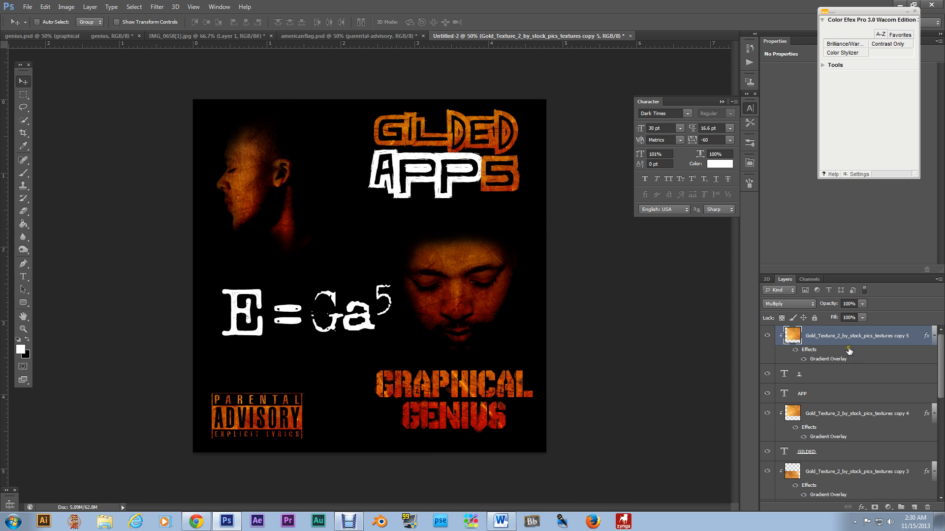
Select the GILDED, APP and 5 layers with their gold textures, enlarge them together until GILDED is about 26.6 pt, and reposition them in the upper-right area.
shift+click(837, 453)
drag(500, 146, 484, 148)
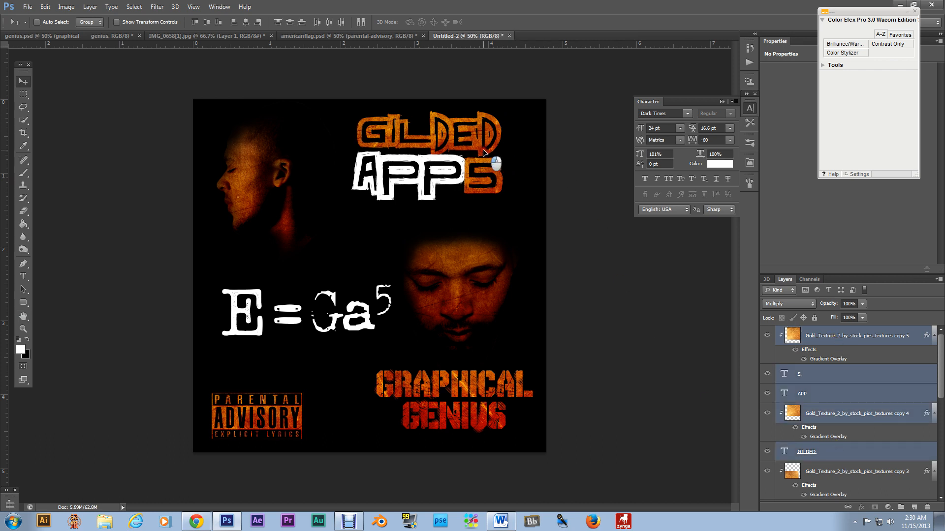
key(ctrl+t)
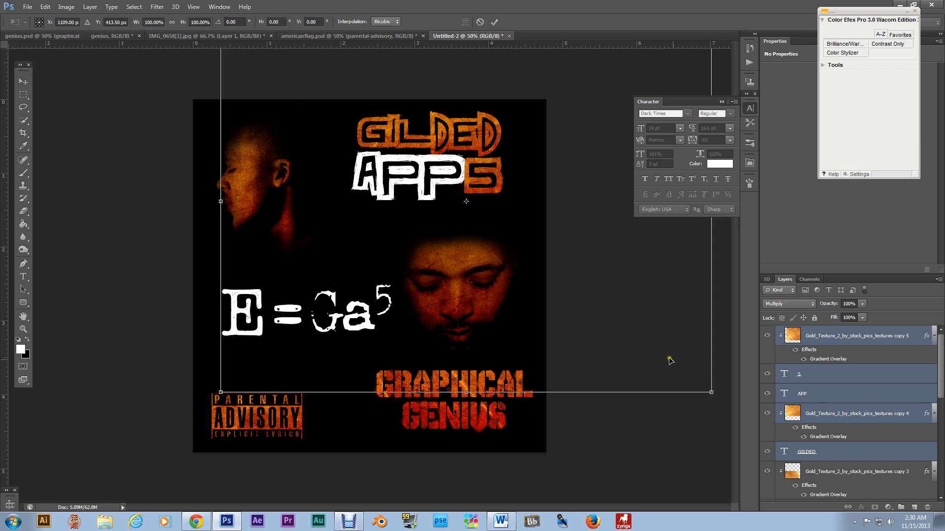
drag(711, 393, 764, 434)
drag(486, 220, 478, 196)
key(Return)
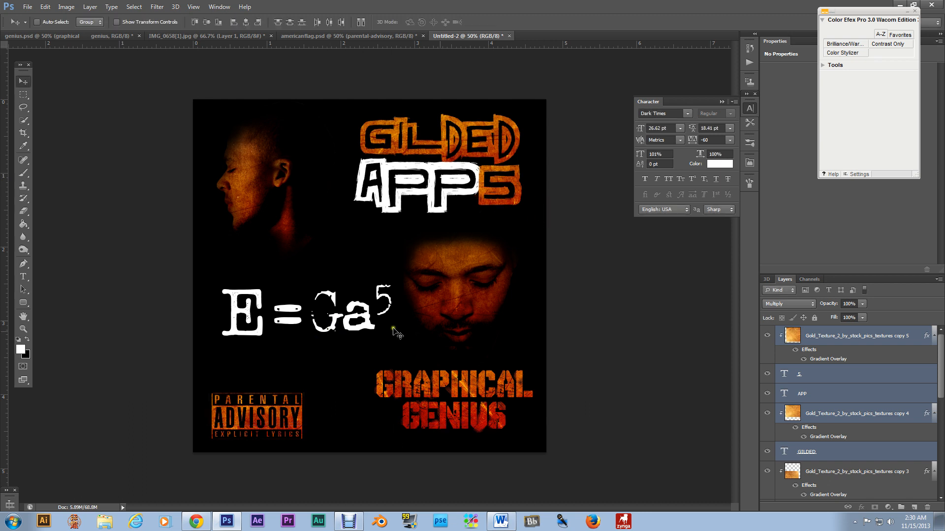
Select the "=Ga5" text layer and nudge the text slightly upward beside the "E".
scroll(905, 439, down, 5)
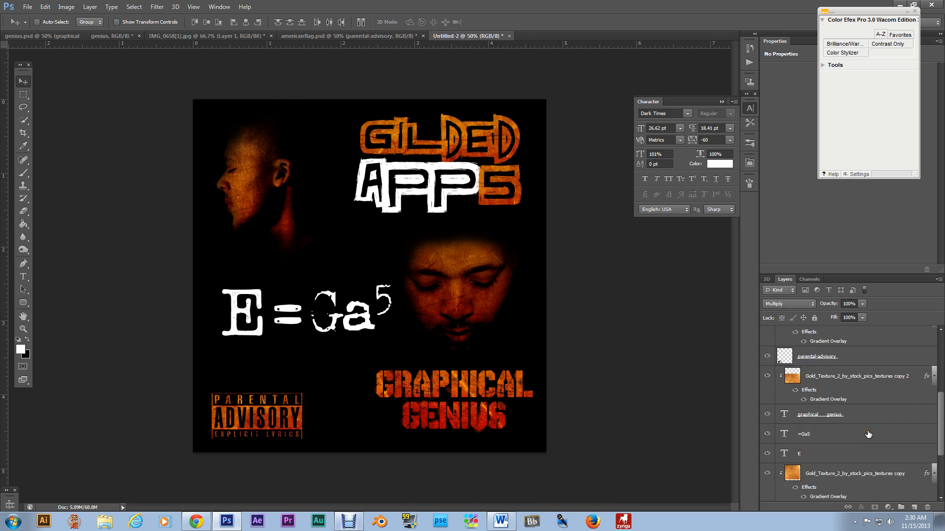
click(851, 440)
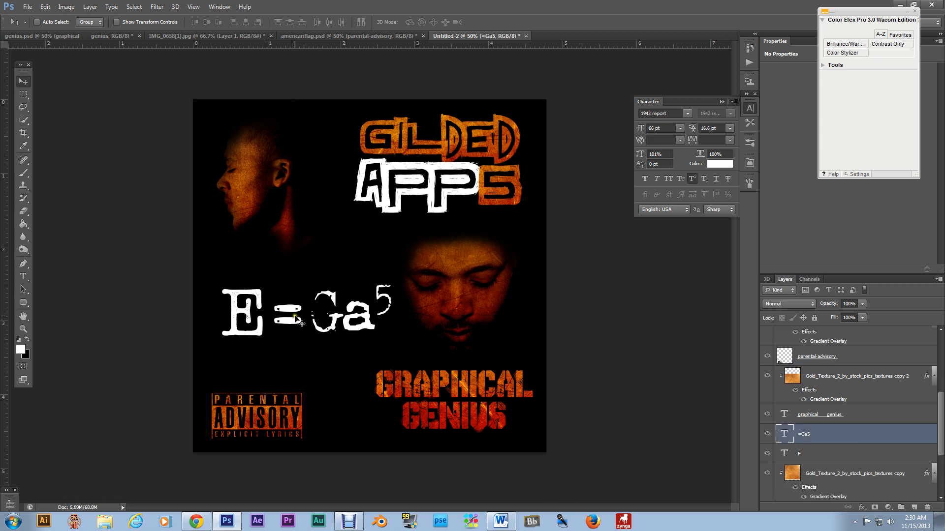
drag(330, 334, 328, 326)
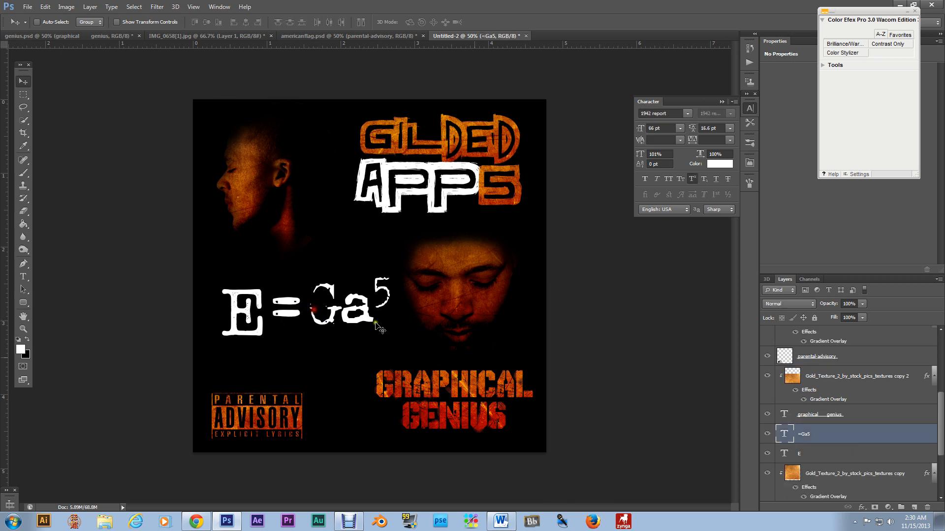
Warp the "=Ga5" text with a horizontal Rise style at +11% bend and shift it slightly upward.
right_click(924, 446)
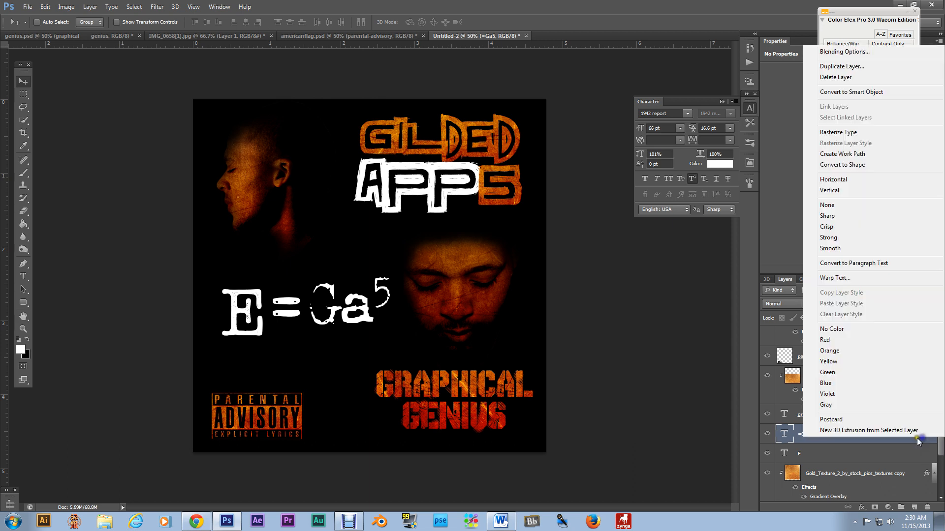
click(862, 294)
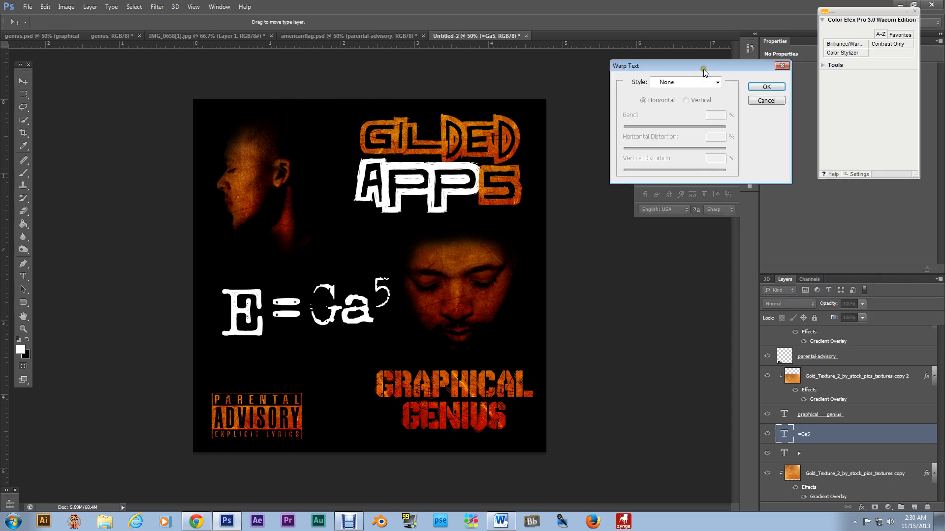
click(717, 82)
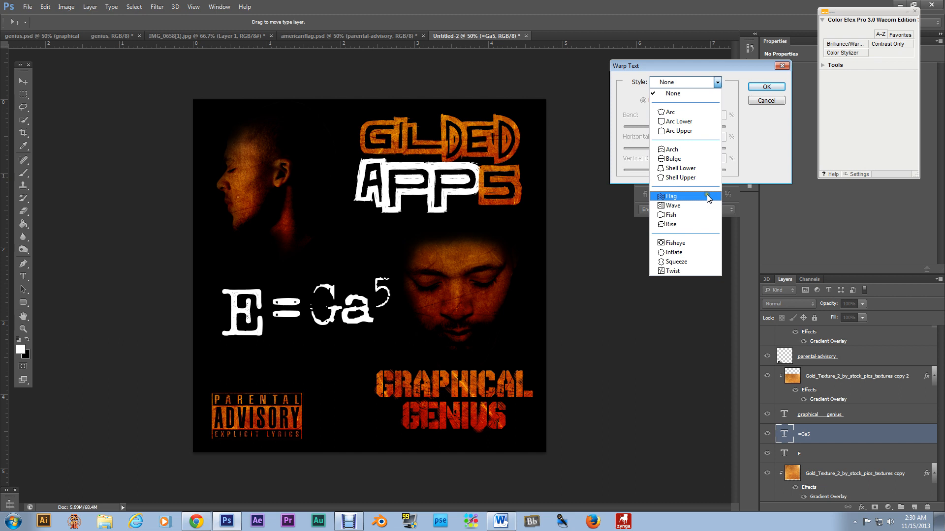
click(701, 224)
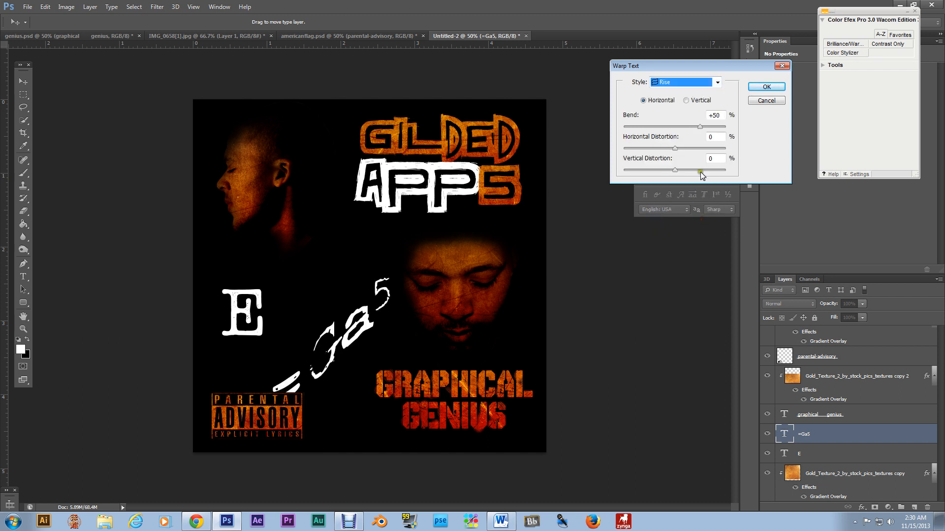
drag(706, 127, 681, 127)
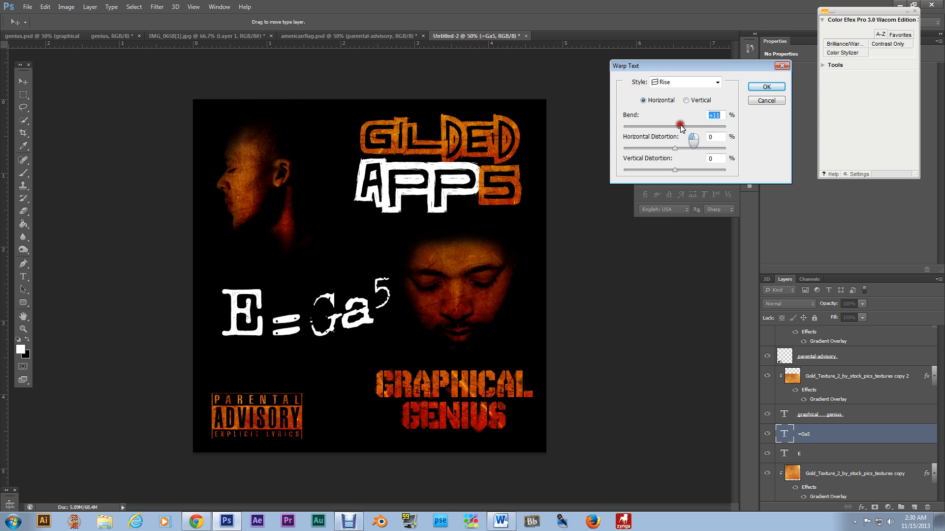
drag(329, 310, 328, 301)
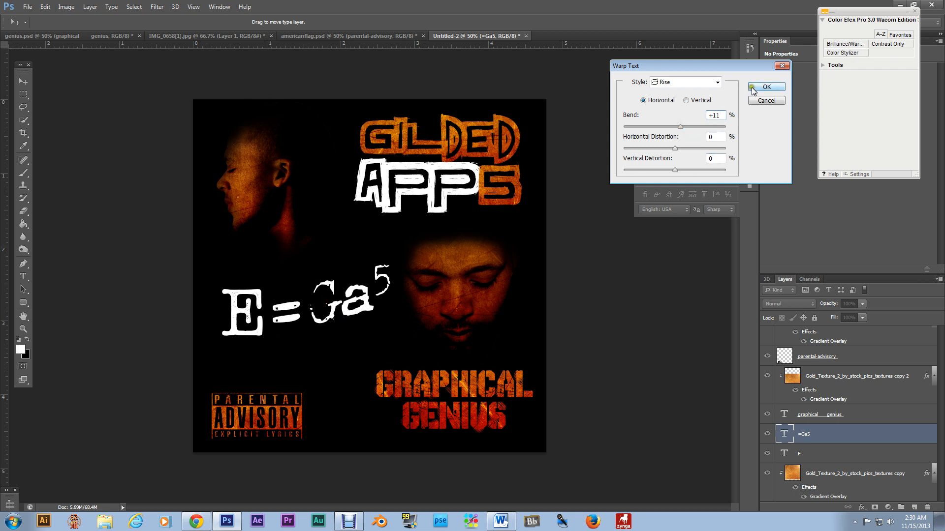
click(766, 87)
Warp the "E" text layer with a horizontal Rise style at +7% bend.
click(819, 453)
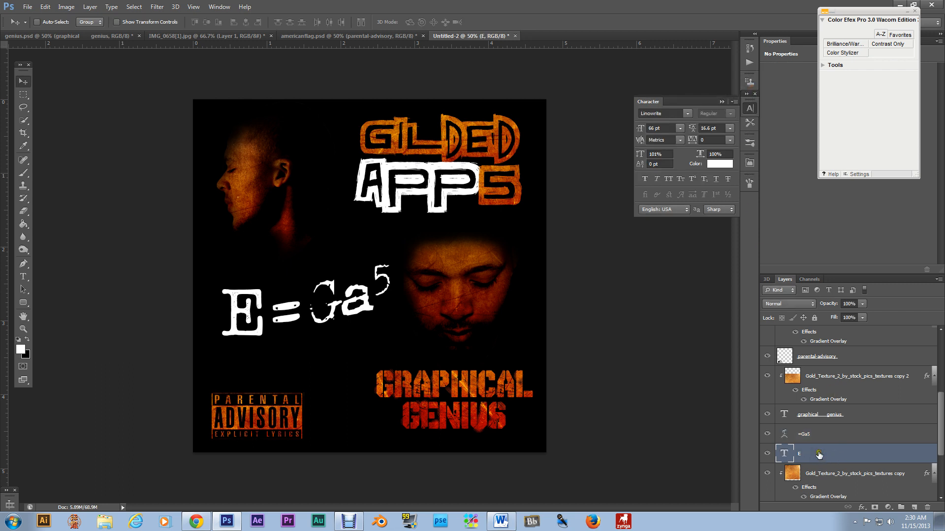
right_click(860, 456)
click(852, 295)
click(717, 83)
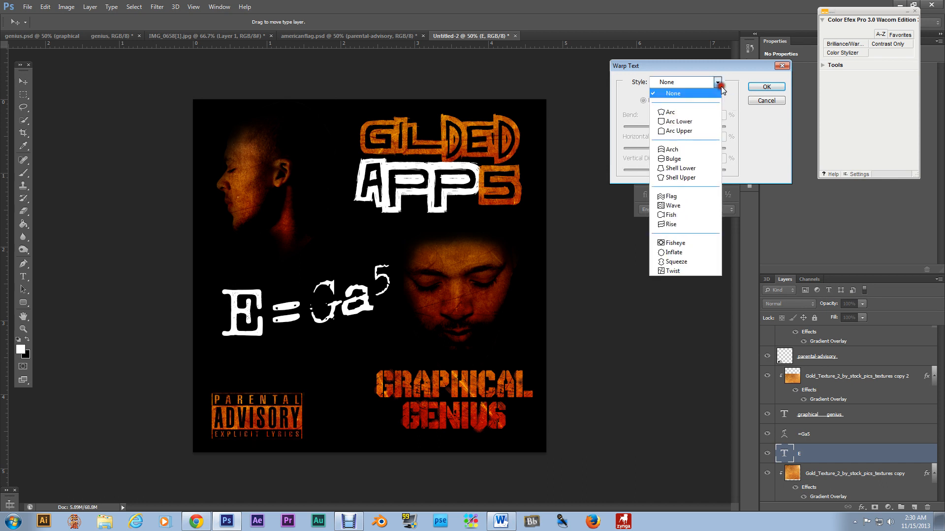
click(693, 225)
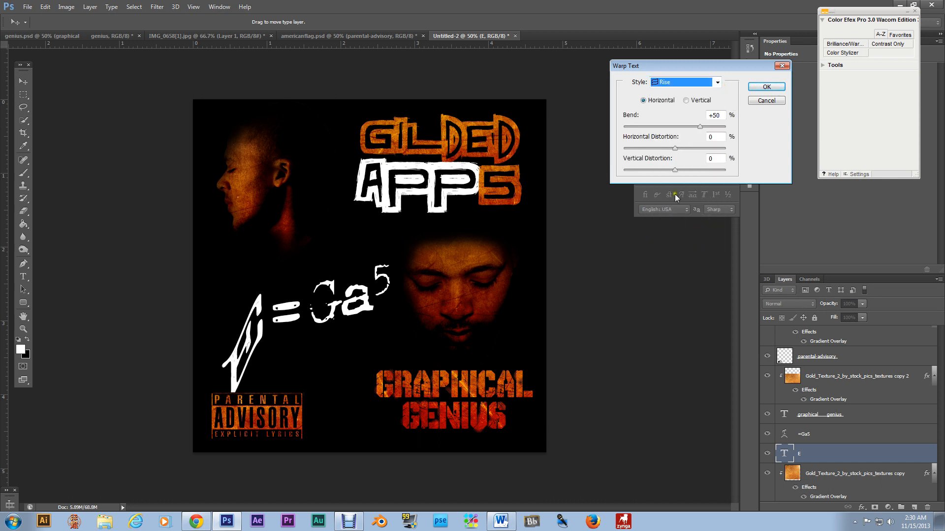
drag(699, 120, 678, 129)
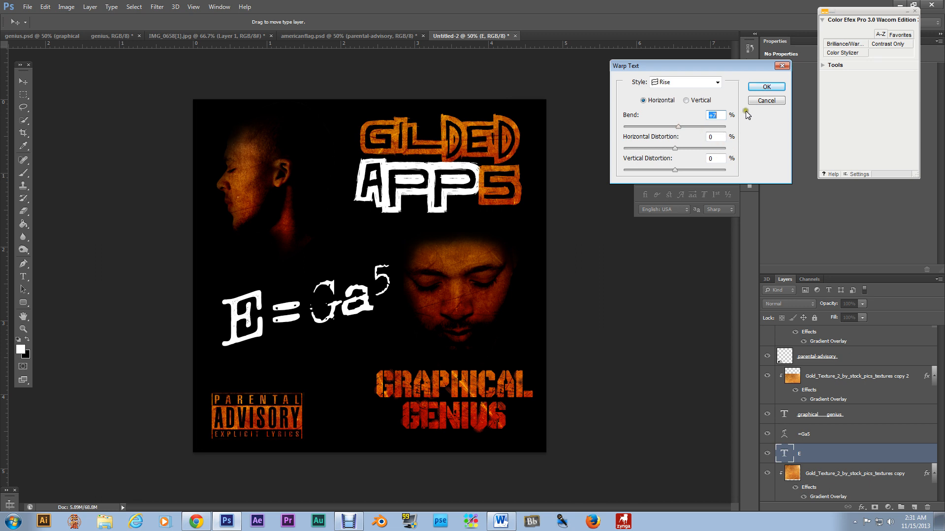
click(766, 87)
Increase the Rise warp bend of the "=Ga5" text to +16% and move the text slightly up to line up with the "E".
click(846, 435)
right_click(848, 438)
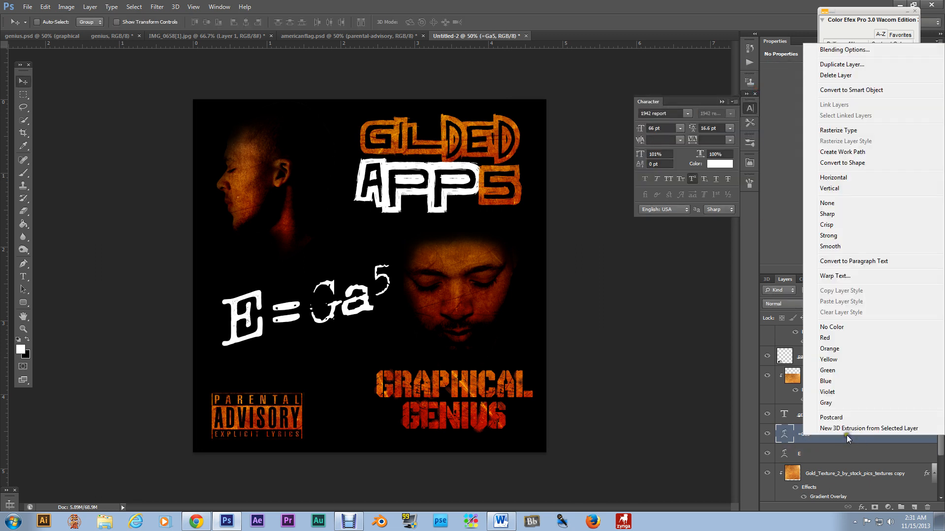
click(836, 276)
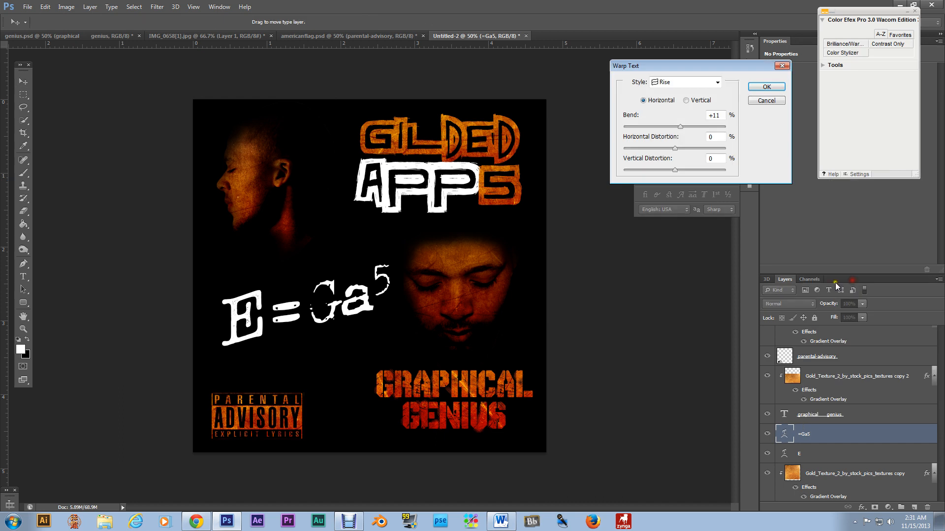
drag(680, 127, 683, 129)
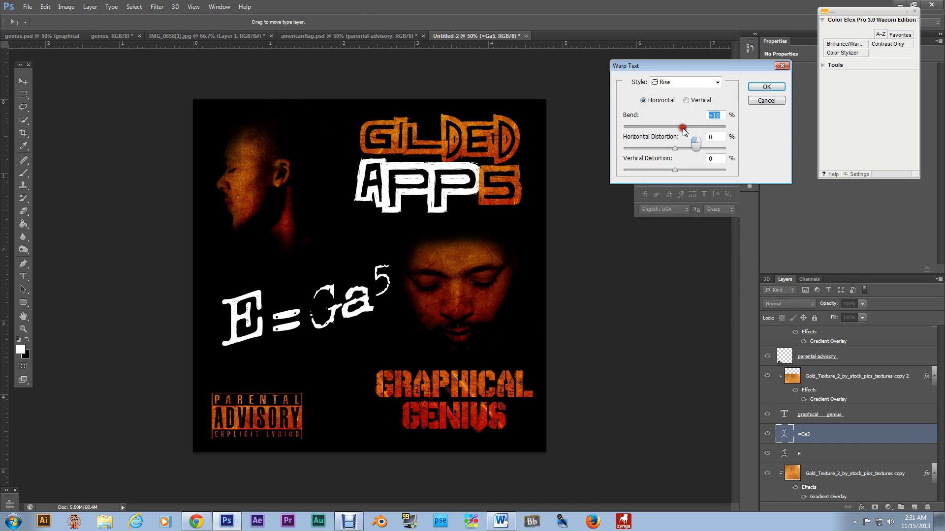
click(761, 88)
drag(354, 297, 353, 292)
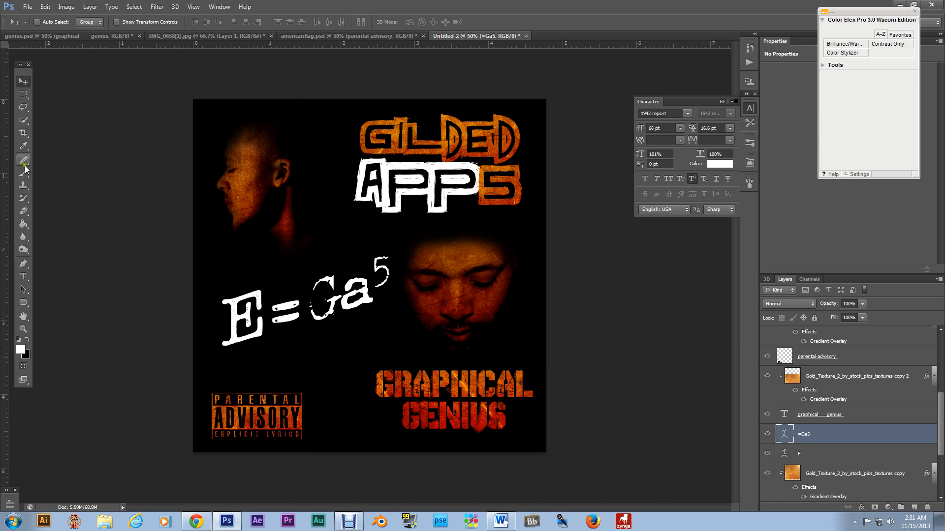
Following the scribble in genius.psd, add a new layer above "=Ga5" and brush a white zigzag underline beneath the formula.
click(55, 37)
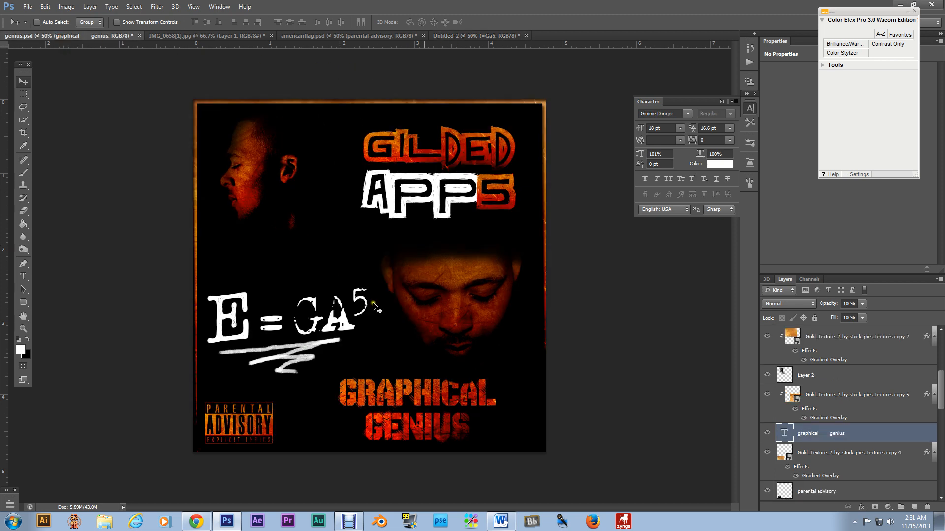
click(476, 36)
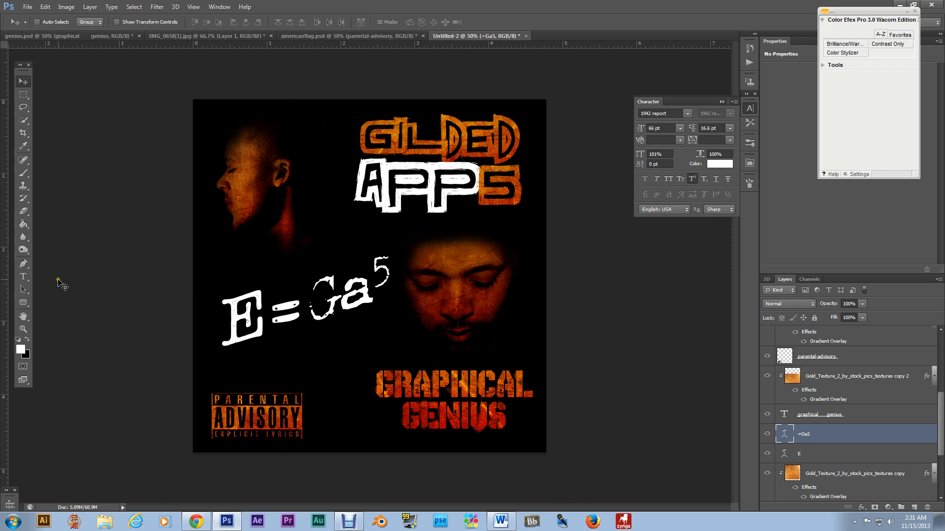
click(23, 173)
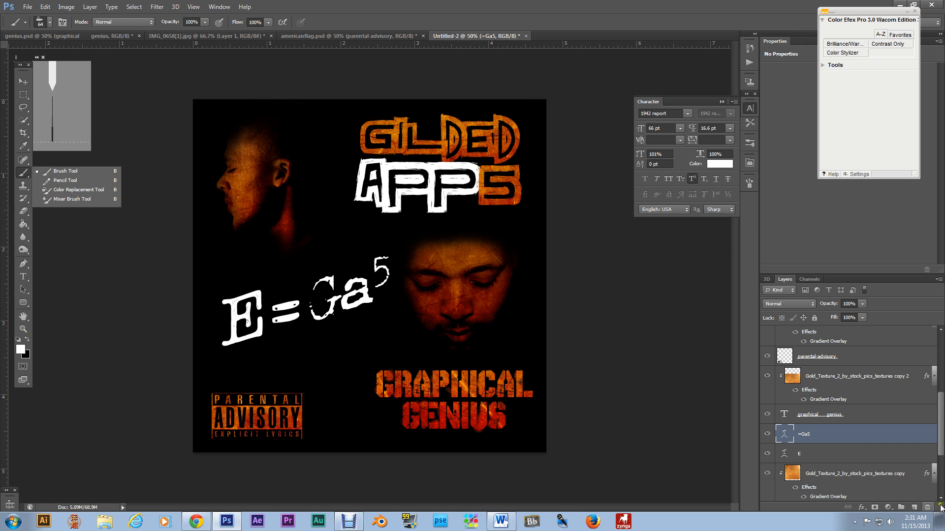
drag(938, 434, 941, 485)
scroll(938, 485, up, 5)
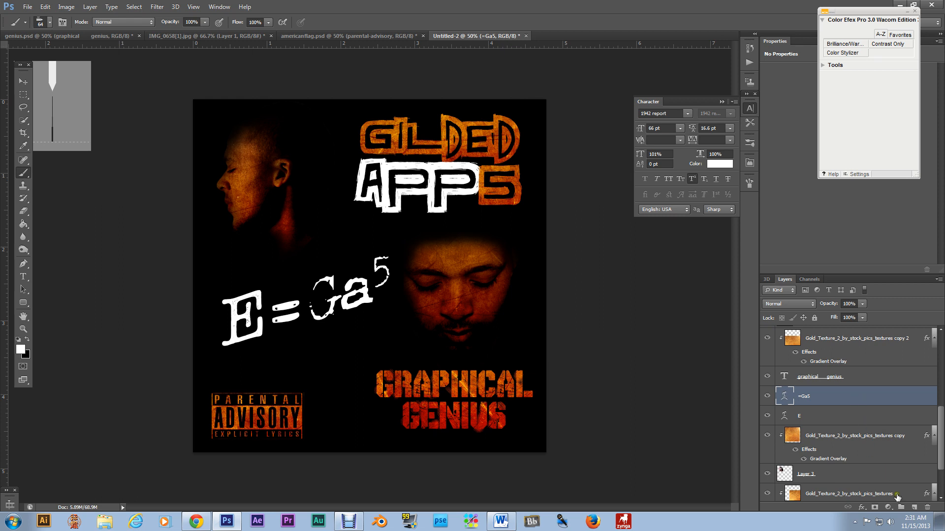
click(913, 507)
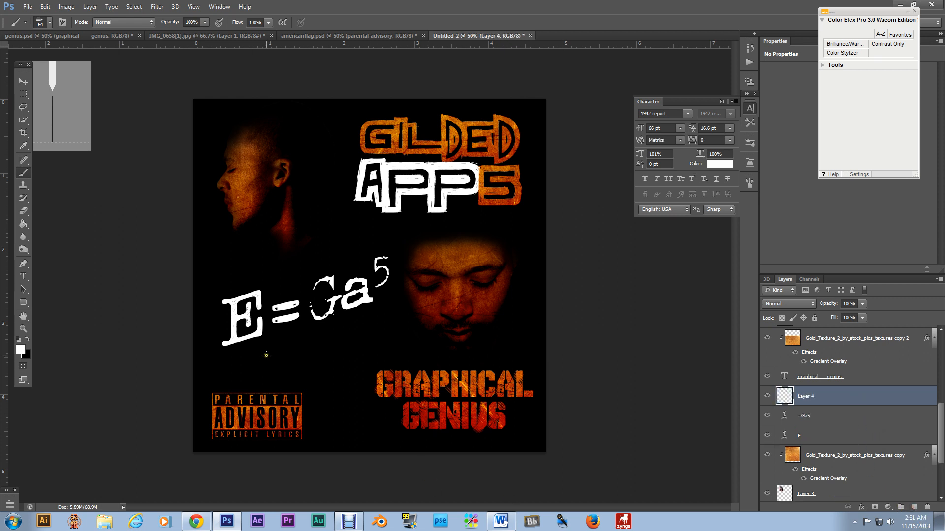
mouse_move(260, 351)
mouse_down()
mouse_move(351, 329)
mouse_move(288, 360)
mouse_move(344, 351)
mouse_move(317, 369)
mouse_up()
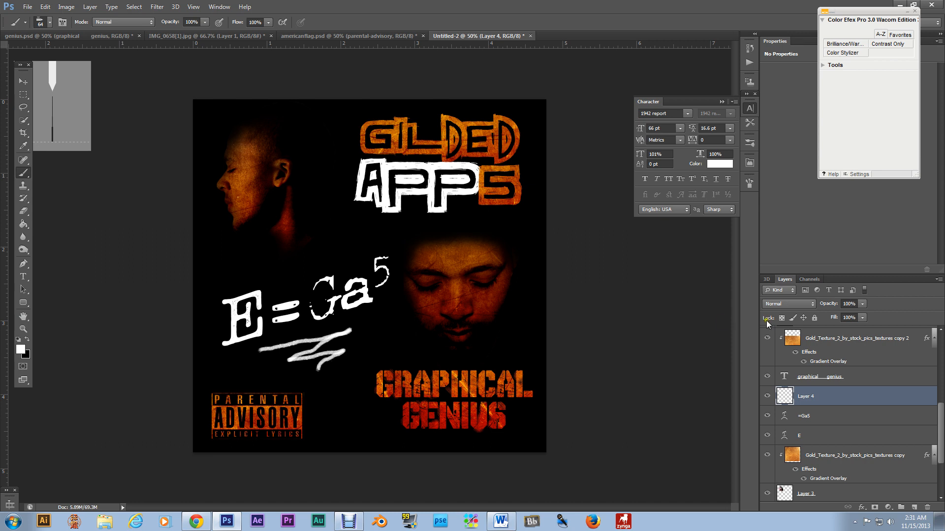
Add another new empty layer and move it to the top of the layer stack.
drag(943, 432, 943, 358)
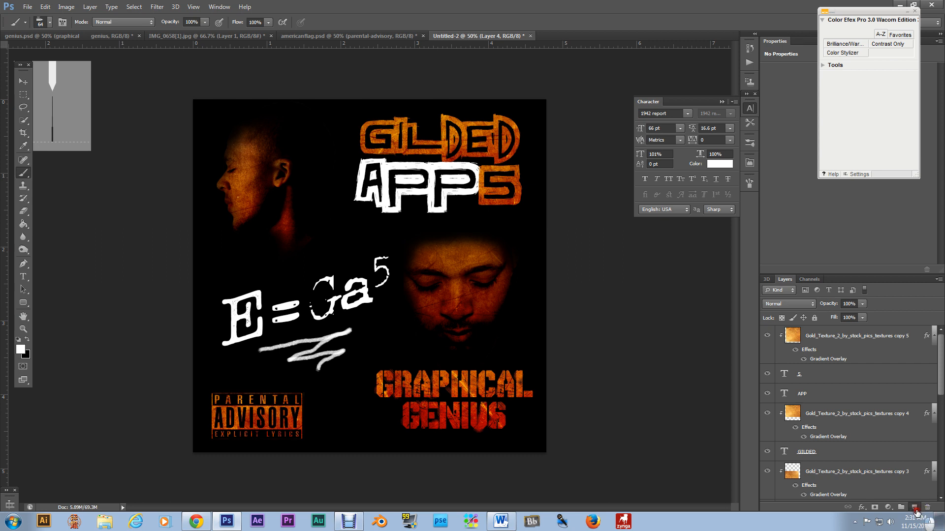
click(913, 507)
drag(830, 495, 855, 328)
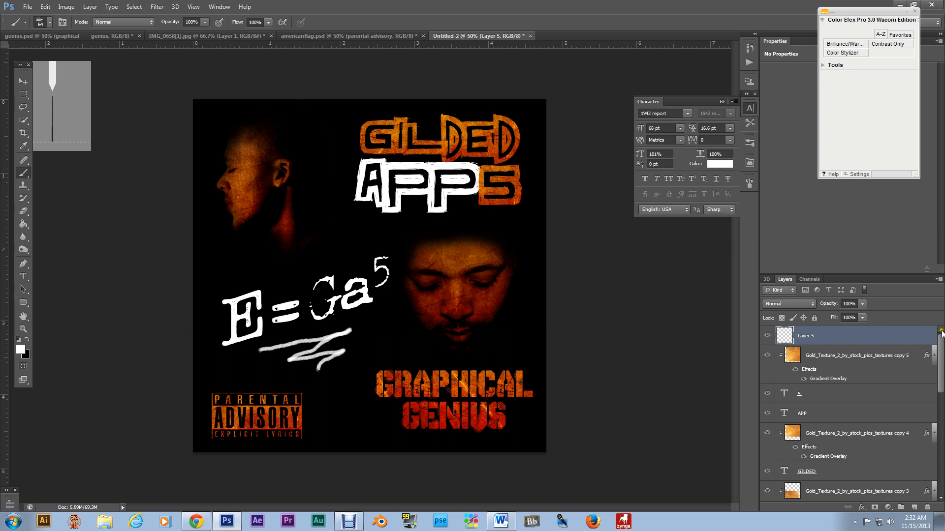
drag(943, 356, 944, 468)
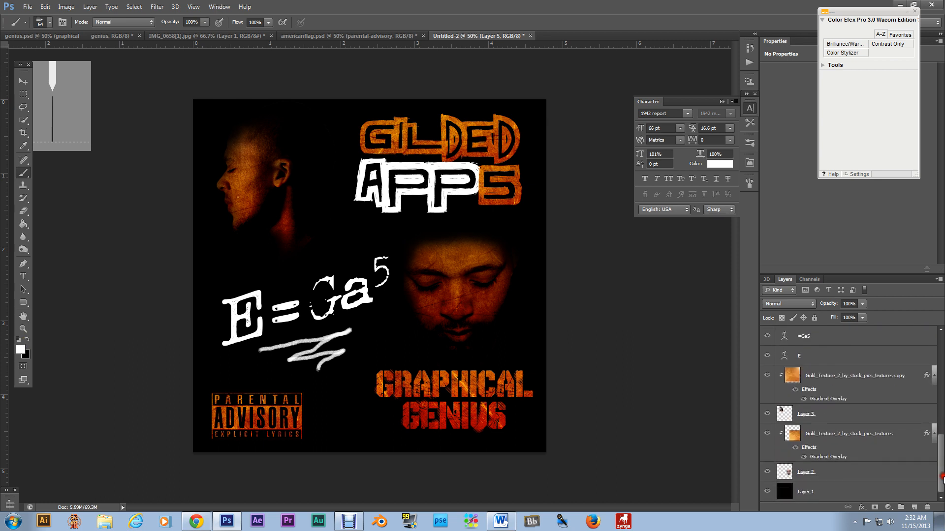
drag(943, 477, 939, 336)
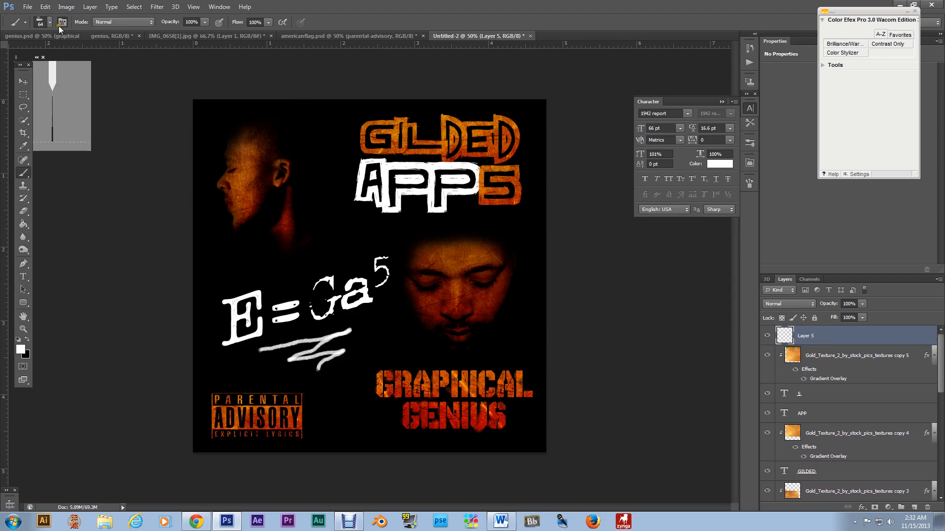
click(60, 25)
click(718, 177)
In genius.psd, hide and reshow the gold texture layer near the top of the stack to examine the cover's border, and return to Untitled-2.
click(49, 36)
scroll(874, 376, up, 3)
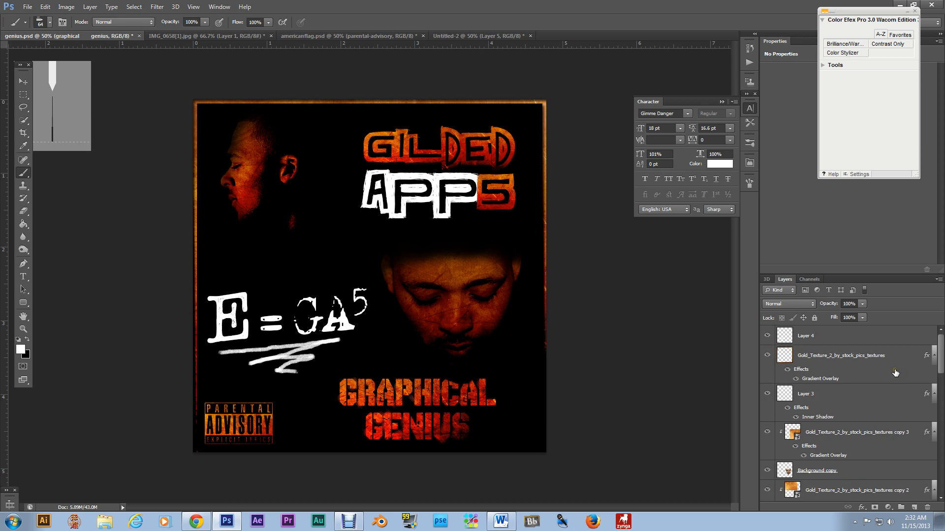
click(767, 356)
click(767, 355)
mouse_move(941, 364)
mouse_down()
mouse_move(940, 498)
mouse_move(939, 346)
mouse_up()
click(482, 37)
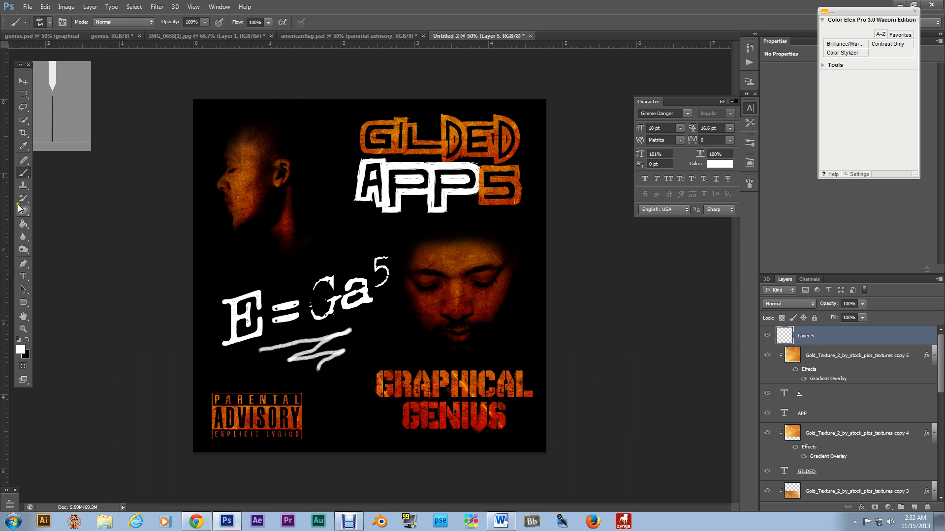
Fill the empty top layer with white, and place the Gold_Texture_2_by_stock_pics_textures image above it, enlarged to cover the whole canvas.
click(23, 225)
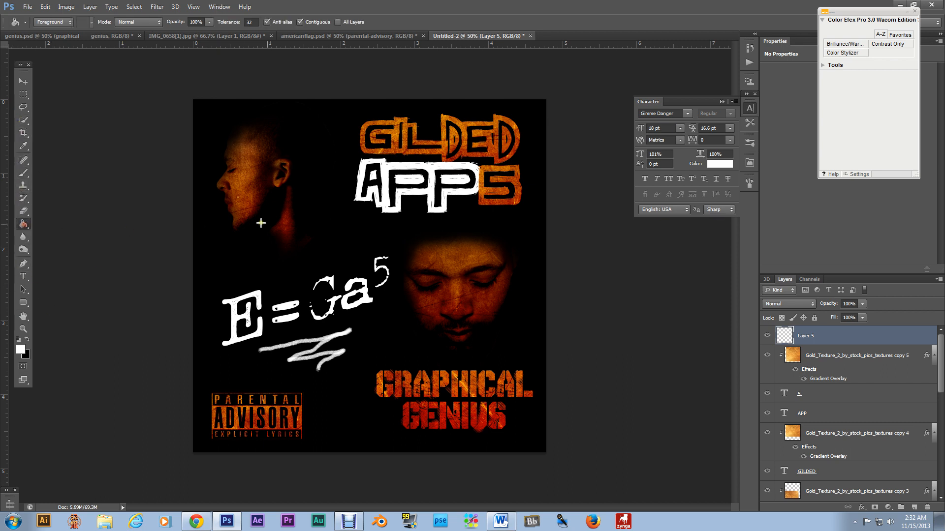
click(286, 253)
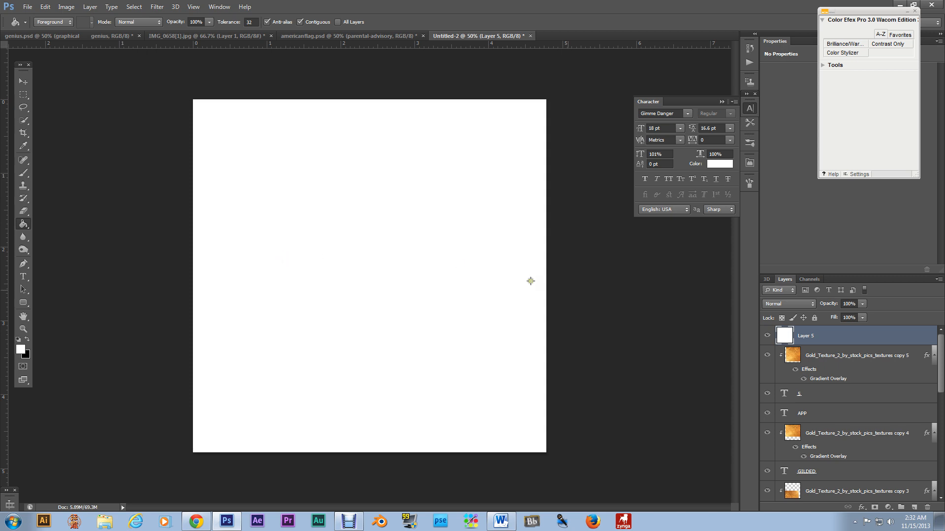
click(28, 7)
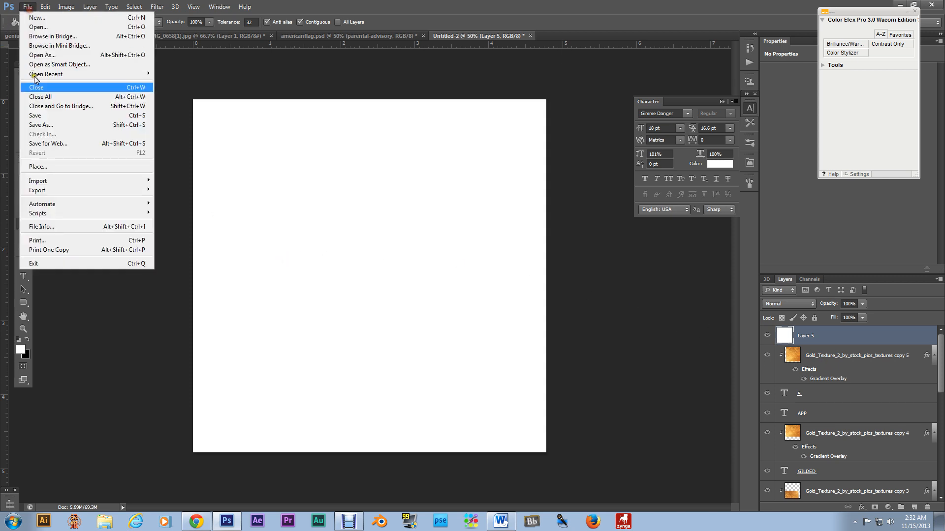
click(49, 167)
double_click(188, 294)
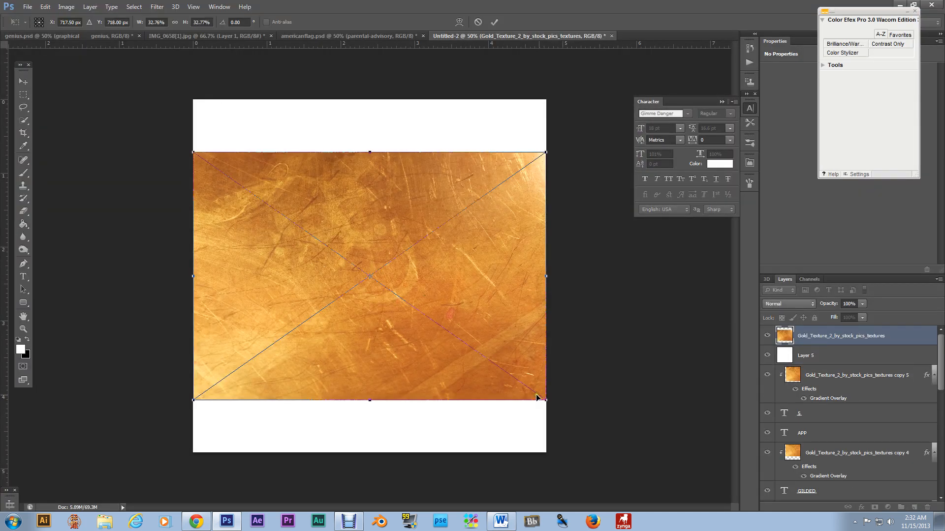
mouse_move(546, 400)
mouse_down()
mouse_move(660, 481)
mouse_move(575, 392)
mouse_up()
key(Return)
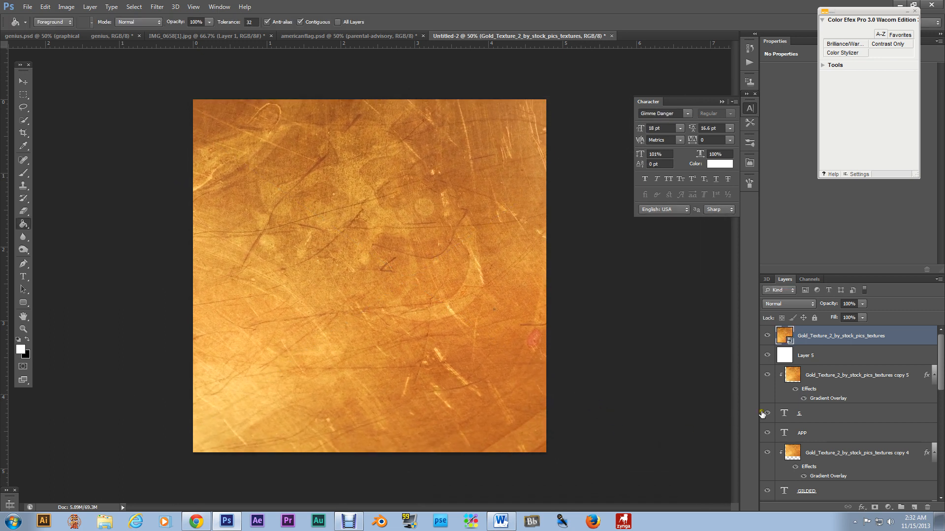
Copy the gradient overlay layer style from Gold_Texture_2_by_stock_pics_textures copy 5 and paste it onto the topmost gold texture layer.
click(831, 376)
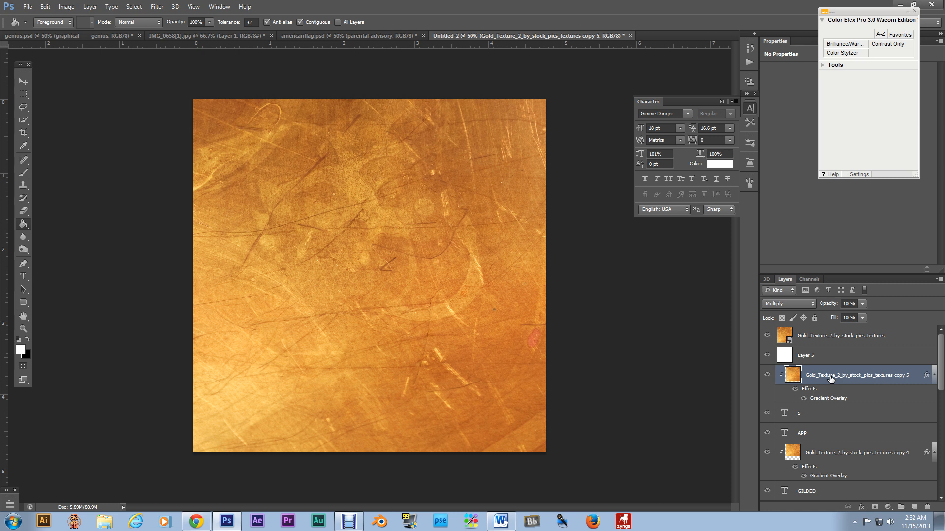
right_click(831, 377)
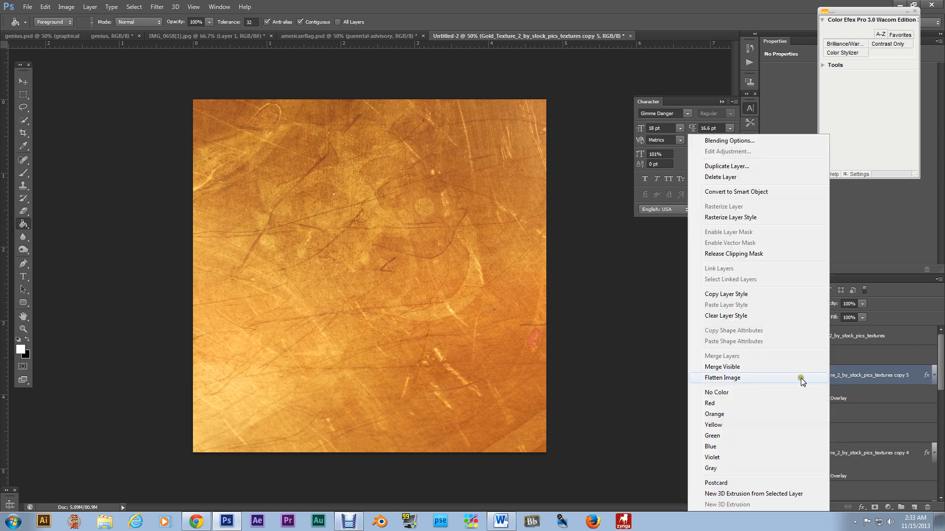
click(770, 297)
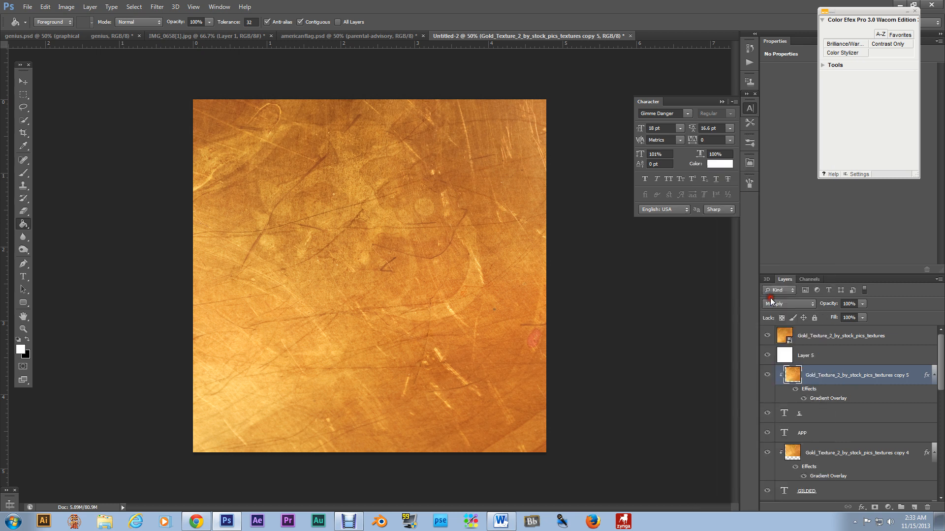
click(836, 339)
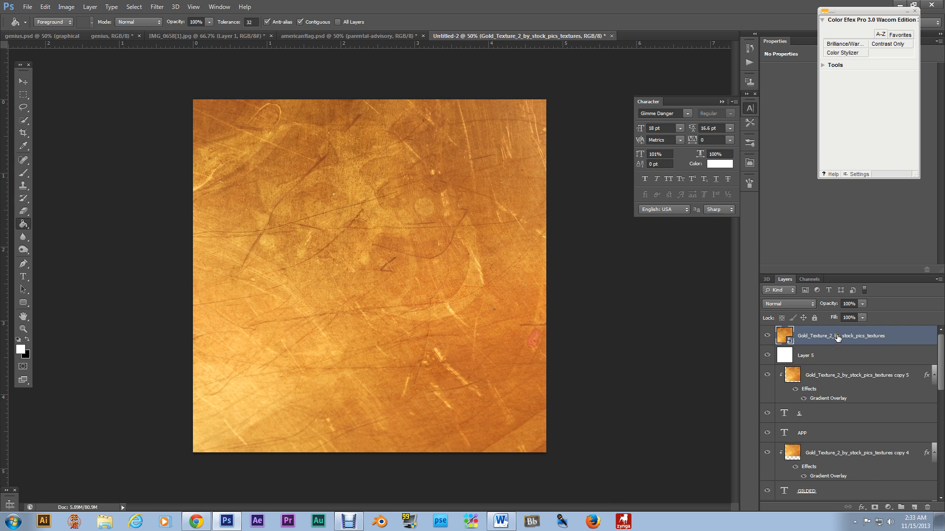
right_click(835, 339)
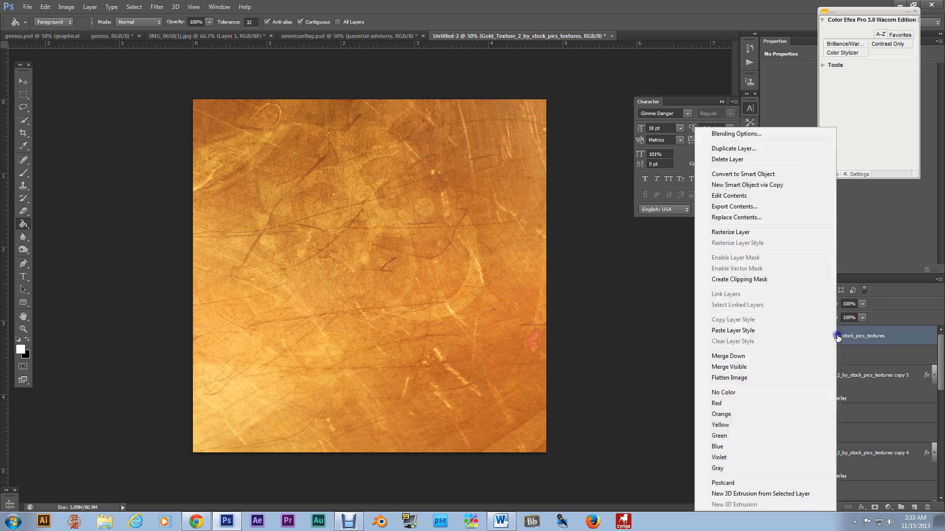
click(781, 333)
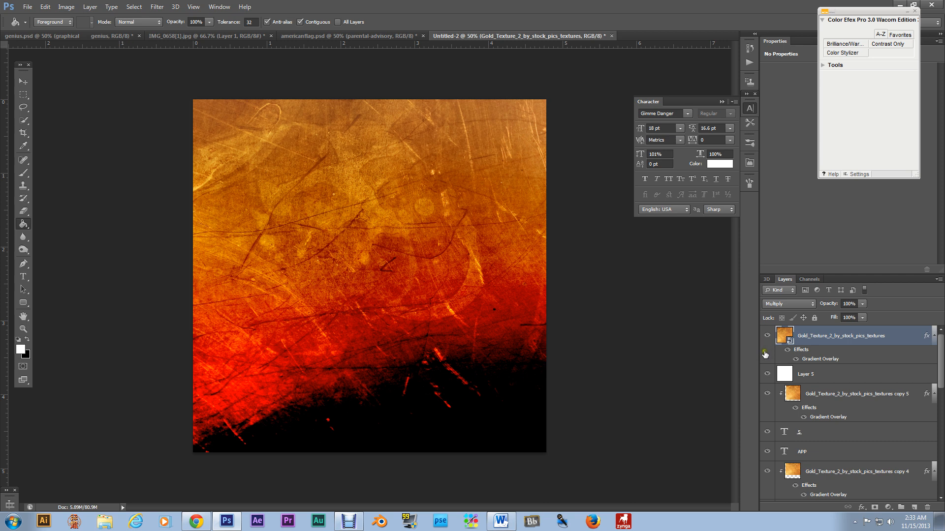
Reposition and resize the topmost gold texture so it still covers the canvas, and clip it to the white layer below.
drag(792, 346, 875, 362)
click(23, 81)
mouse_move(331, 288)
mouse_down()
mouse_move(328, 255)
mouse_move(329, 272)
mouse_up()
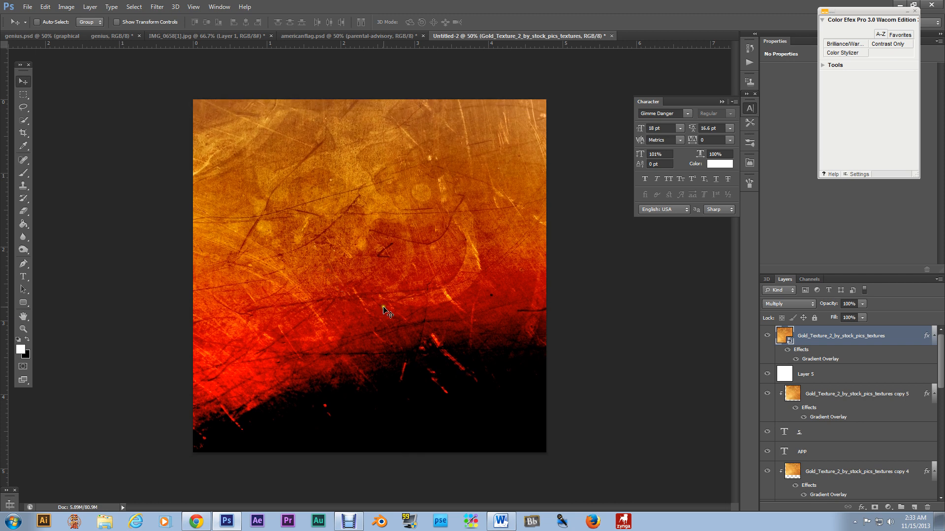
key(ctrl+t)
drag(680, 459, 774, 525)
drag(549, 432, 502, 380)
drag(532, 443, 522, 418)
key(Return)
mouse_move(511, 327)
mouse_down()
mouse_move(508, 338)
mouse_move(519, 339)
mouse_move(510, 331)
mouse_up()
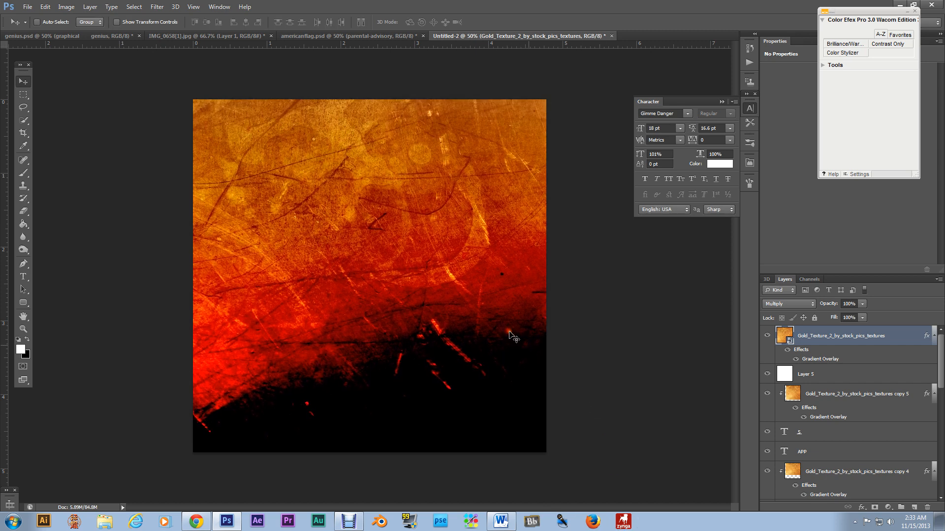
alt+click(849, 361)
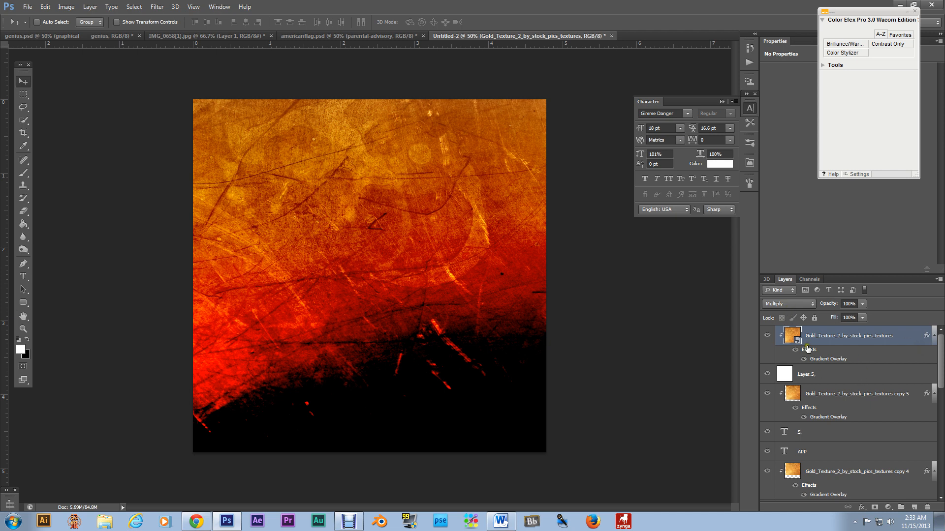
On the white layer, make a rectangular selection just inside the canvas edges, leaving a thin even margin all around.
click(836, 378)
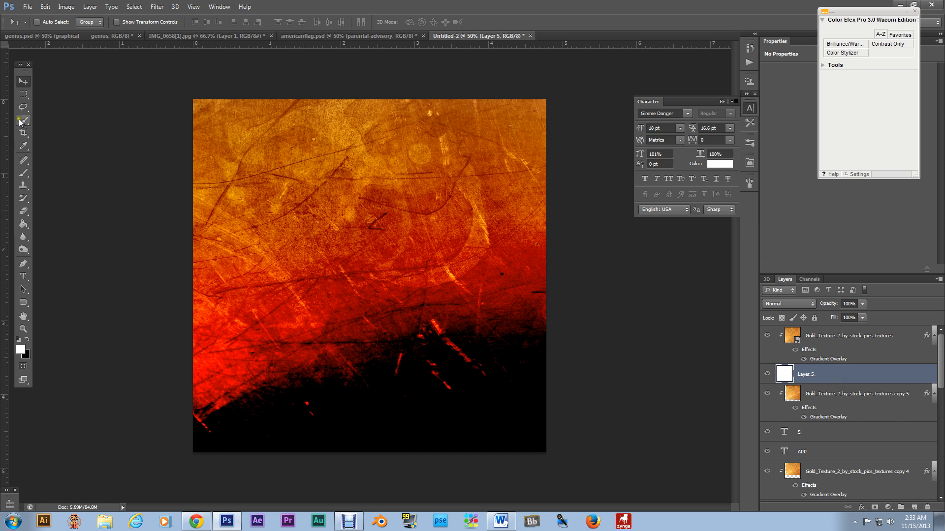
click(24, 96)
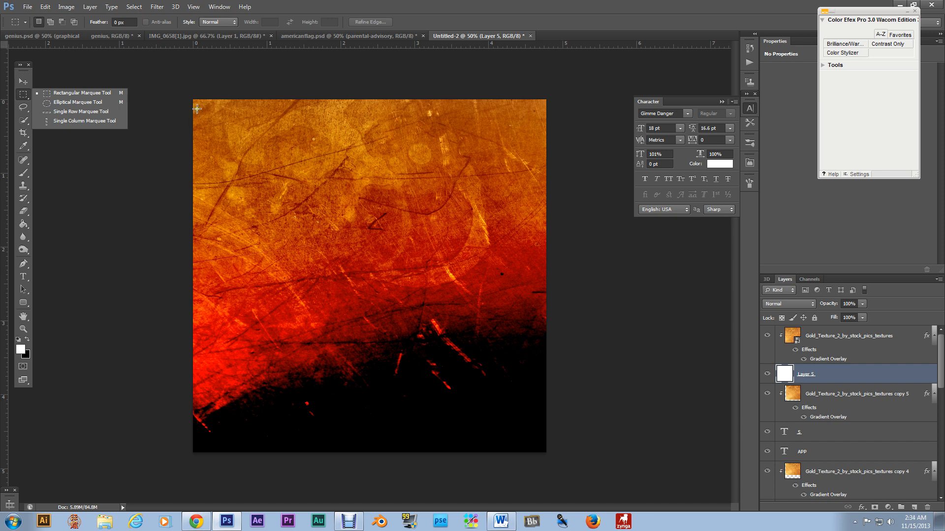
drag(197, 104, 533, 441)
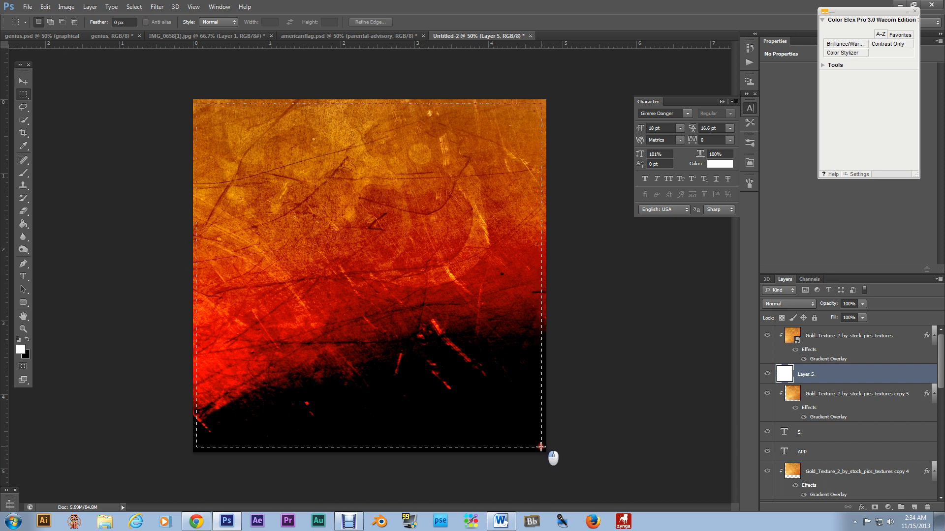
drag(542, 448, 541, 448)
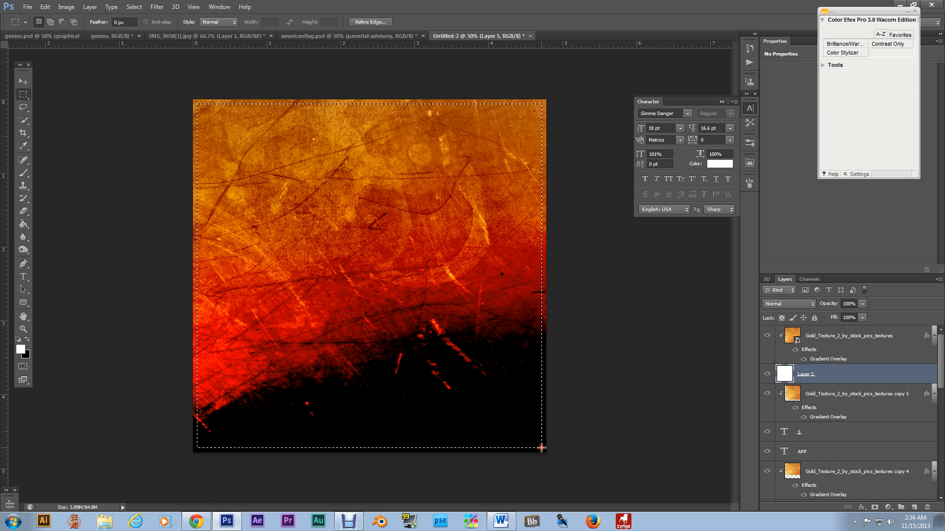
Invert the selection to outline the thin border frame, and invert it back to the inner square.
right_click(542, 405)
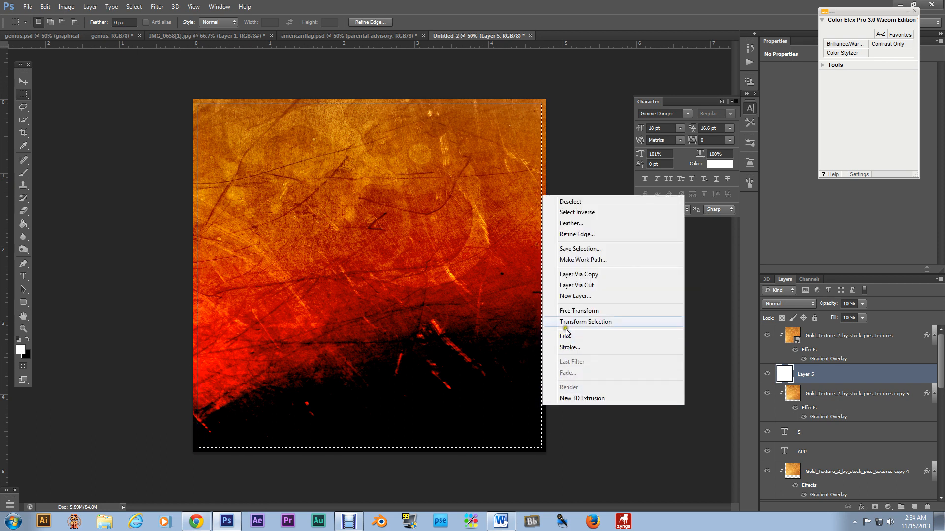
click(584, 214)
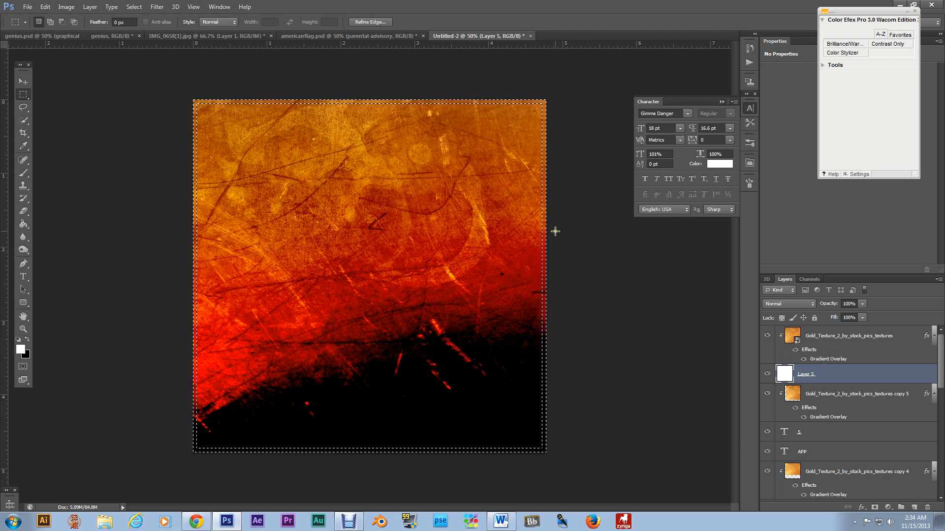
right_click(544, 269)
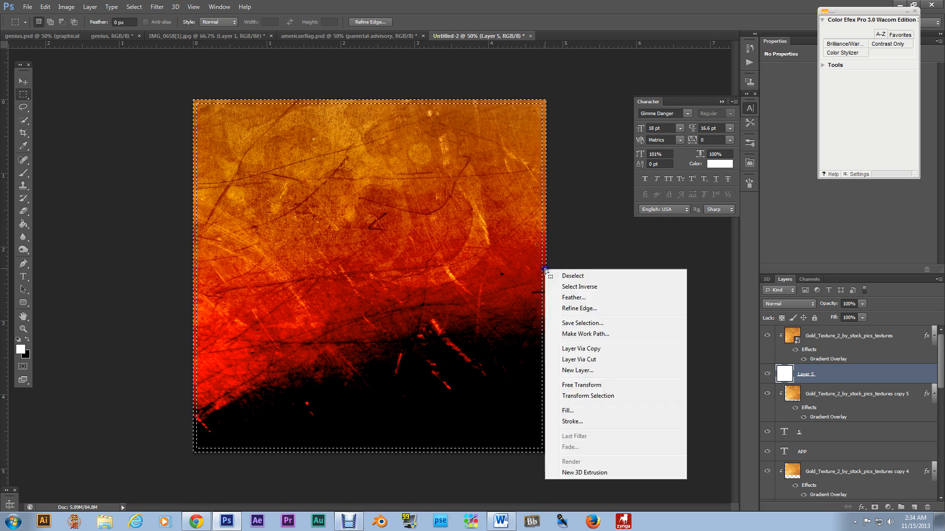
click(568, 288)
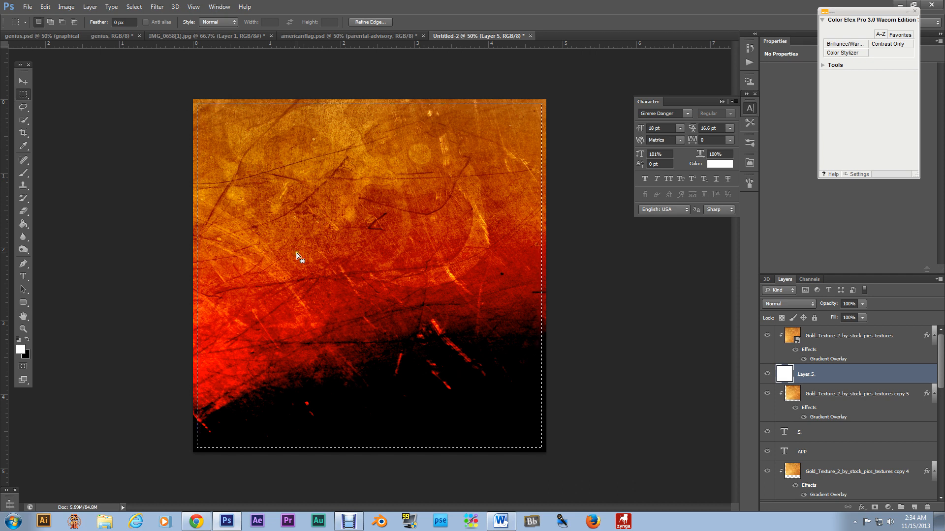
Erase the white layer inside the selection with a hard round 2448 px Eraser at 100% opacity, leaving only a thin border, and deselect.
click(25, 211)
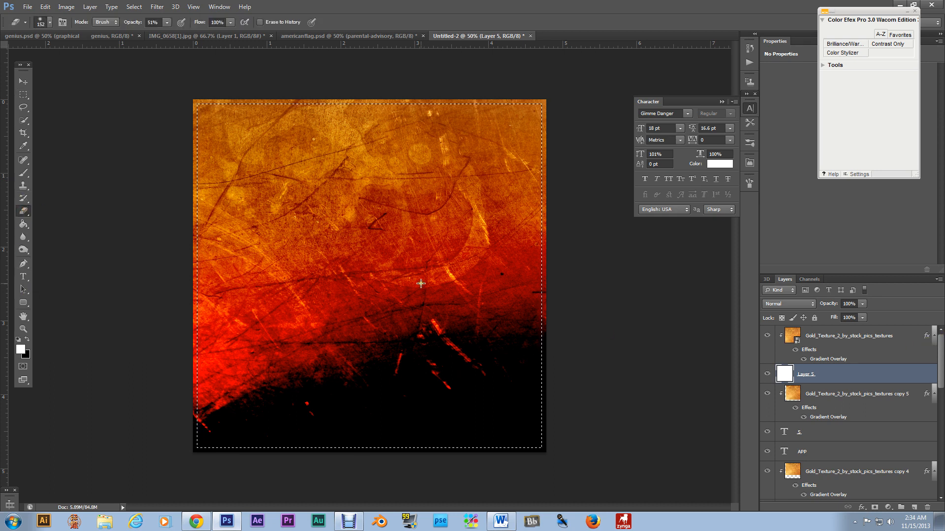
click(49, 23)
click(69, 98)
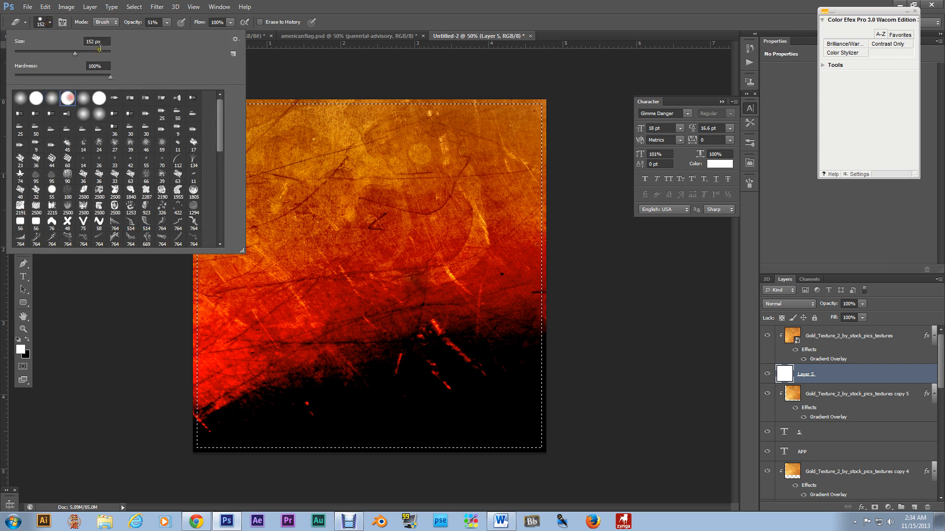
click(168, 22)
drag(170, 35, 204, 38)
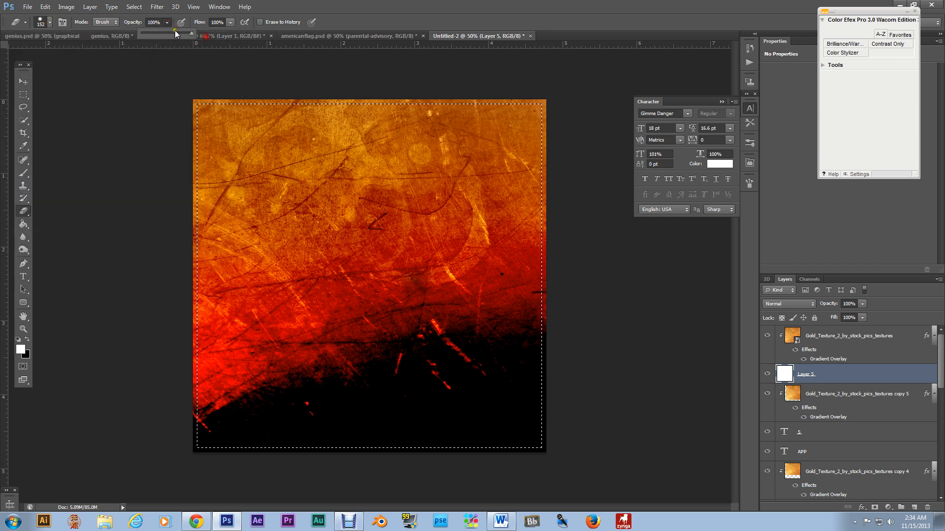
click(50, 22)
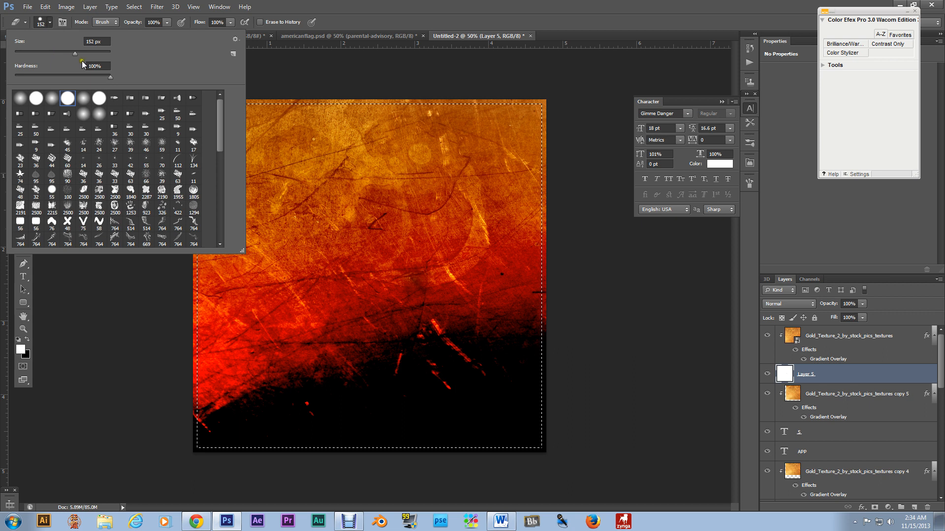
drag(78, 54, 103, 55)
click(384, 150)
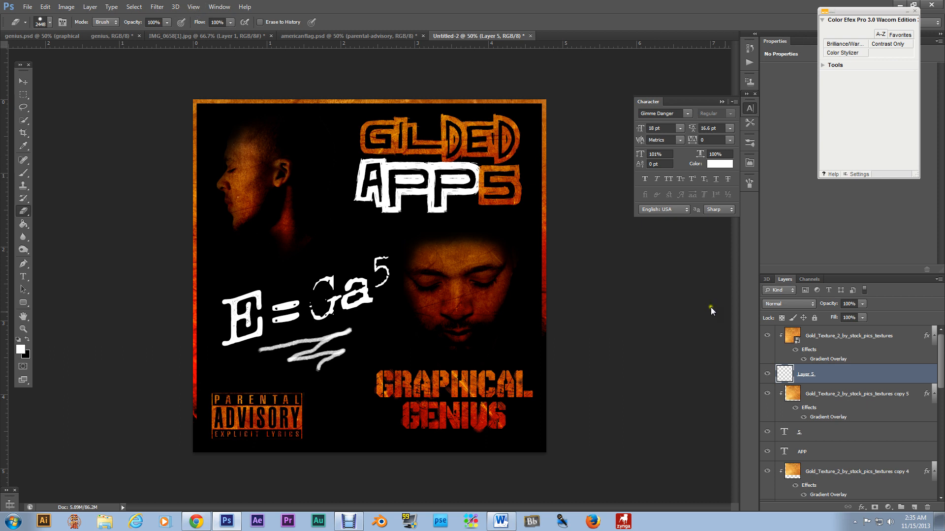
Apply an Inner Shadow effect to the border layer, and compare the cover with genius.psd before returning to Untitled-2.
double_click(892, 381)
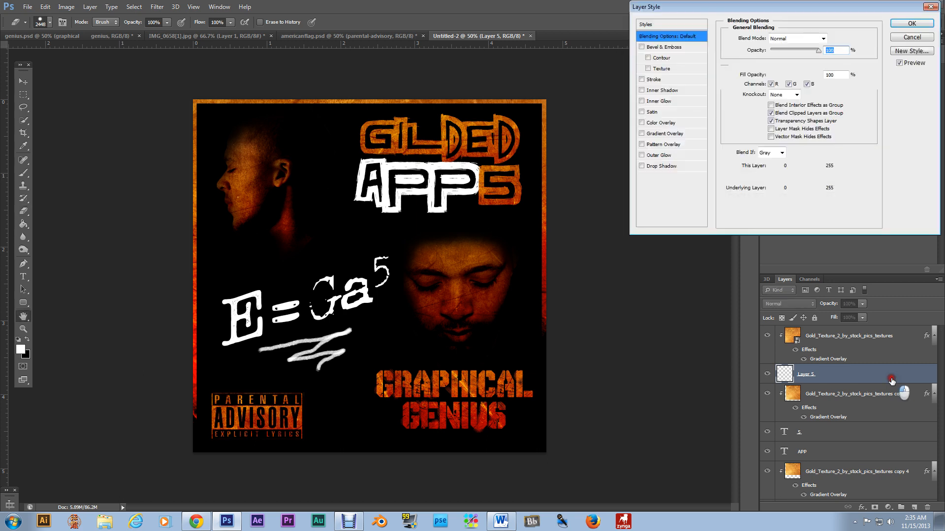
click(641, 91)
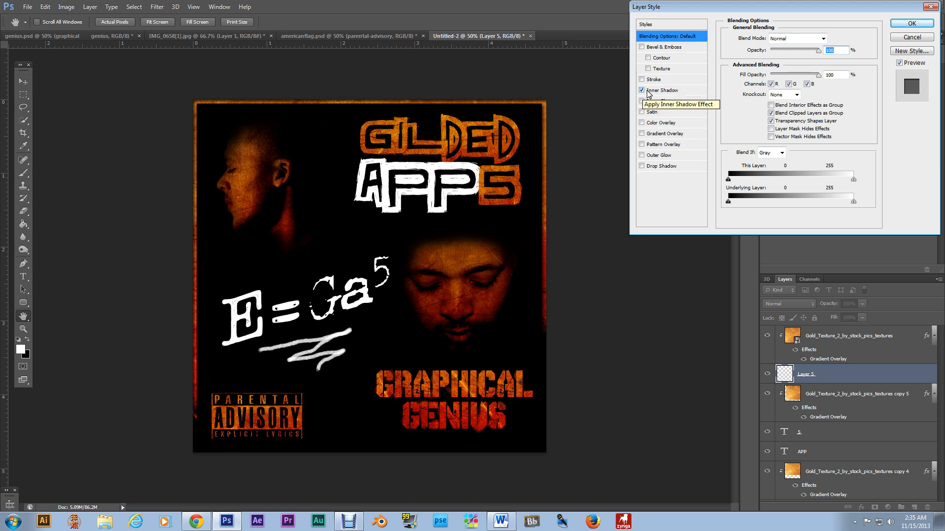
click(652, 92)
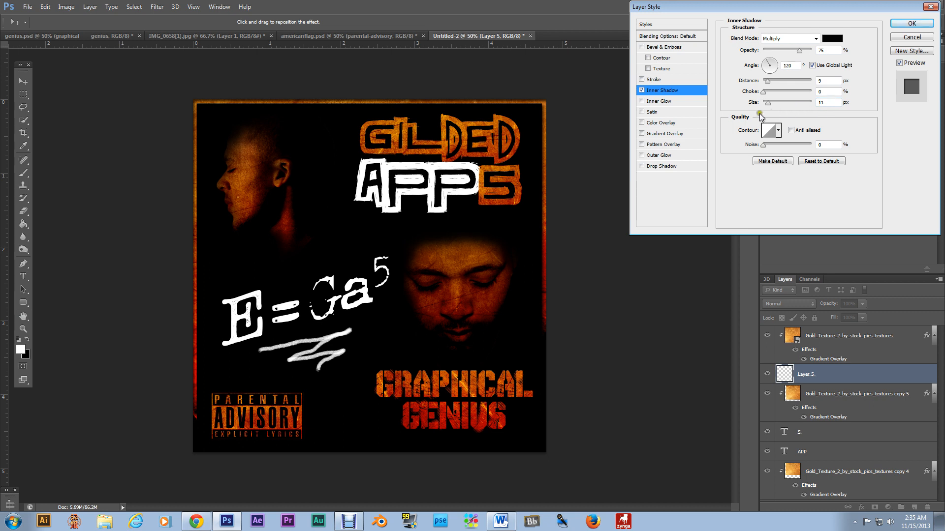
click(907, 23)
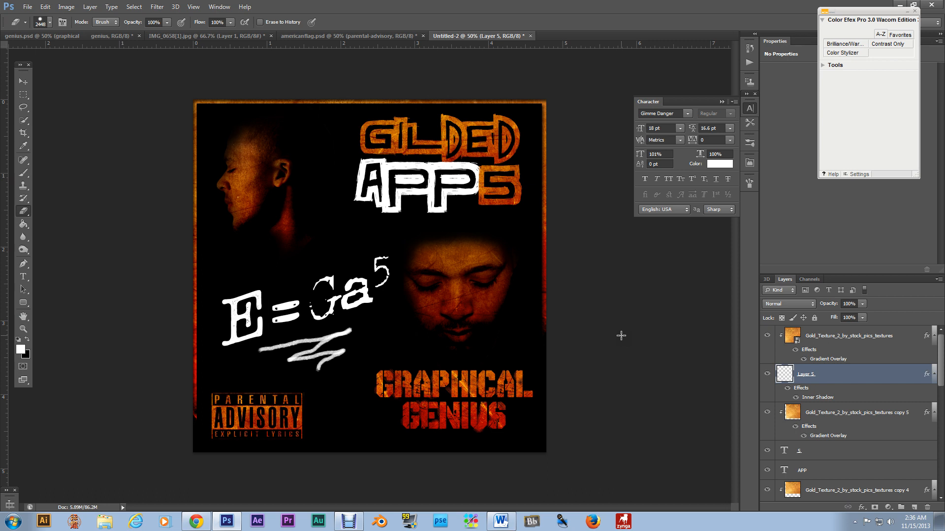
click(36, 35)
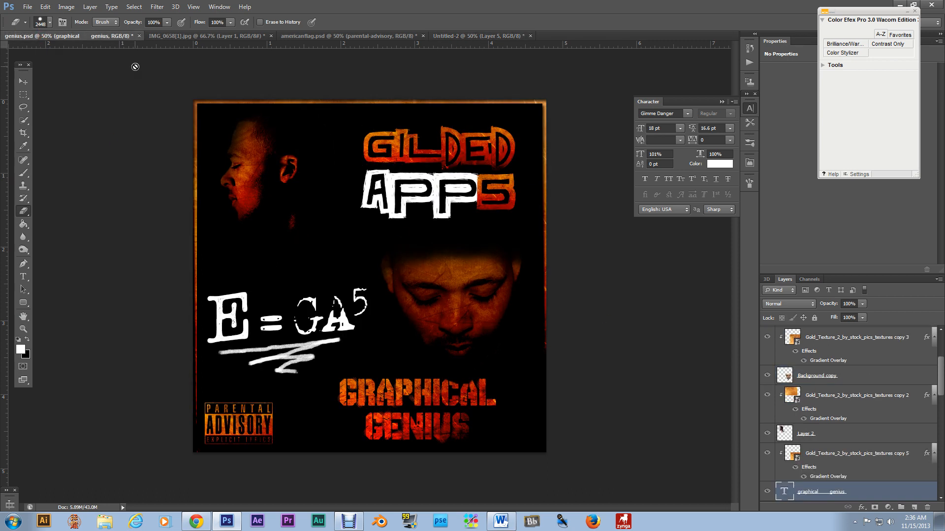
click(480, 38)
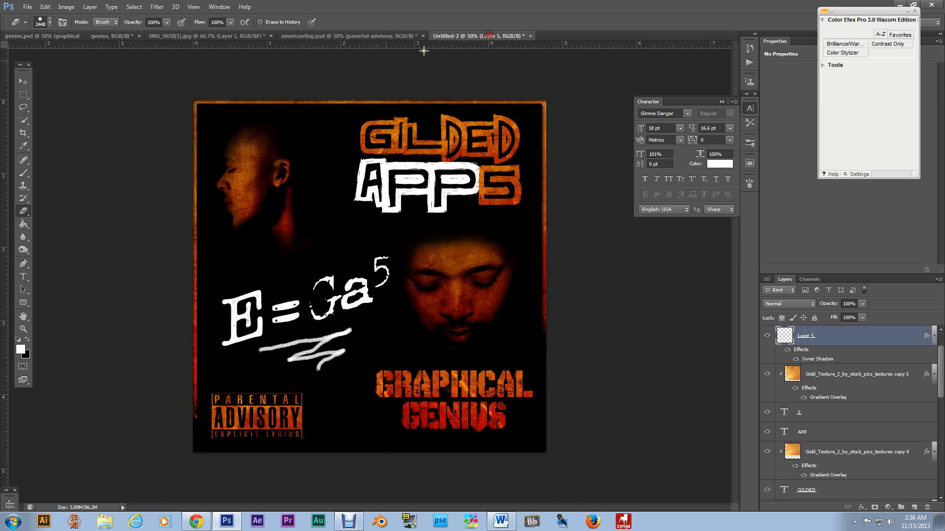